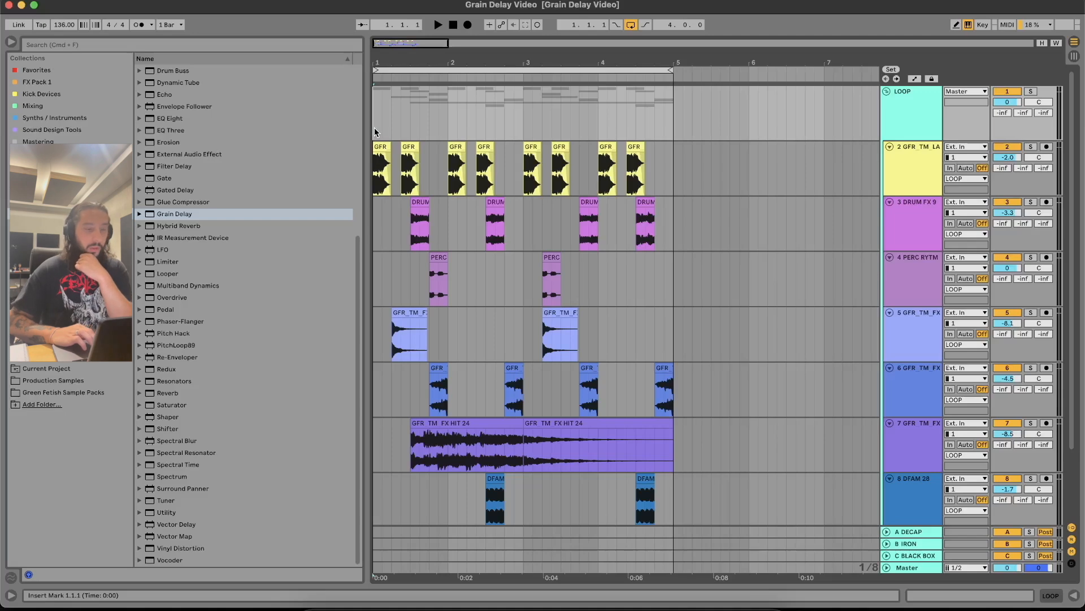
- Play the four-bar loop from the start to hear it dry, and stop playback
{"action": "key", "text": "super+t"}
{"action": "scroll", "coordinate": [446, 256], "scroll_direction": "up", "scroll_amount": 3}
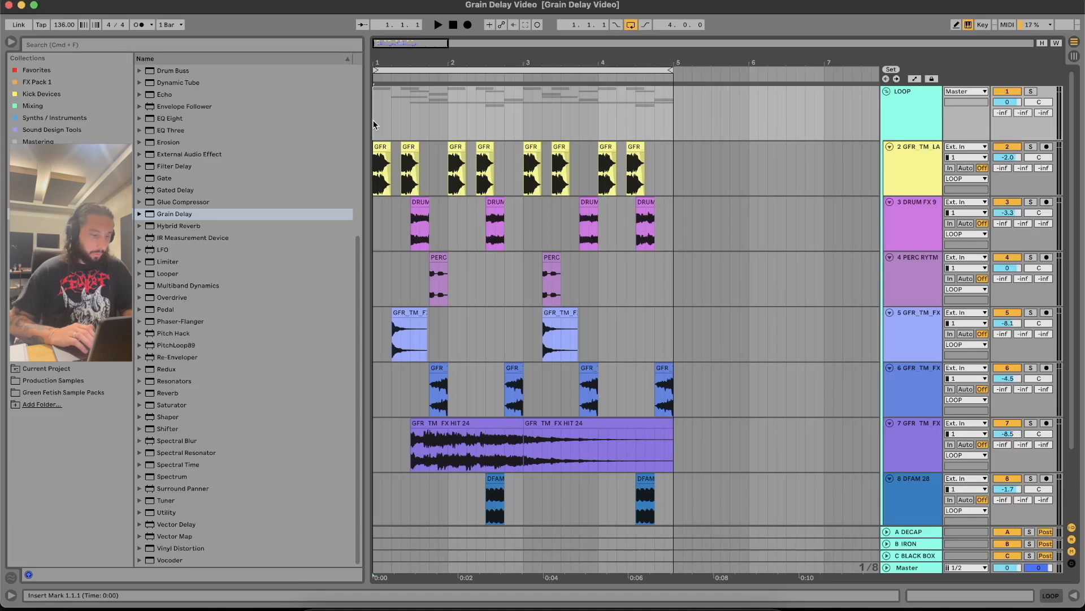
{"action": "key", "text": "space"}
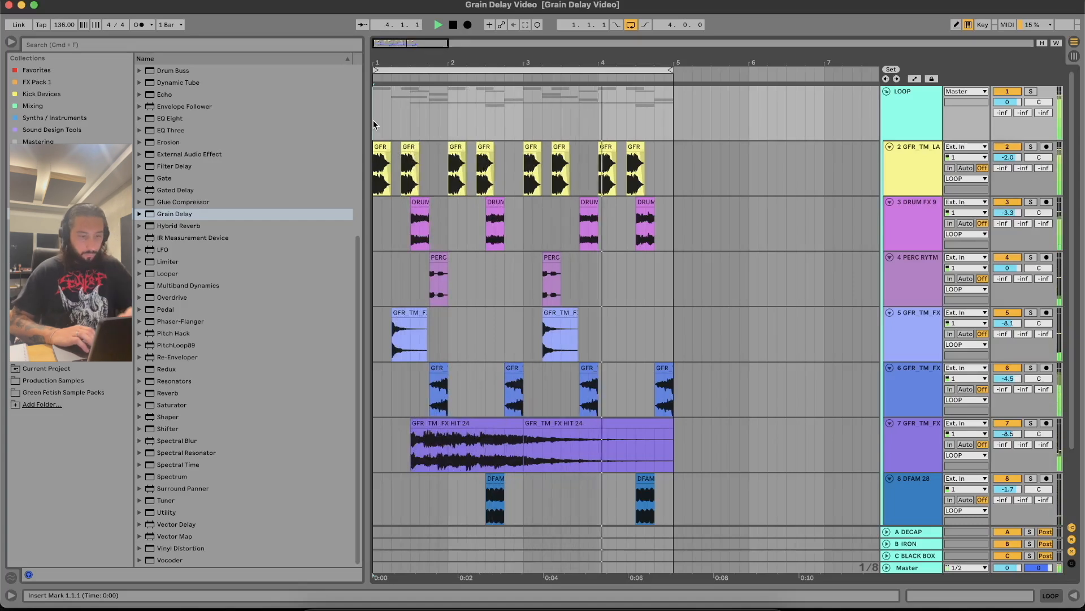
{"action": "key", "text": "space"}
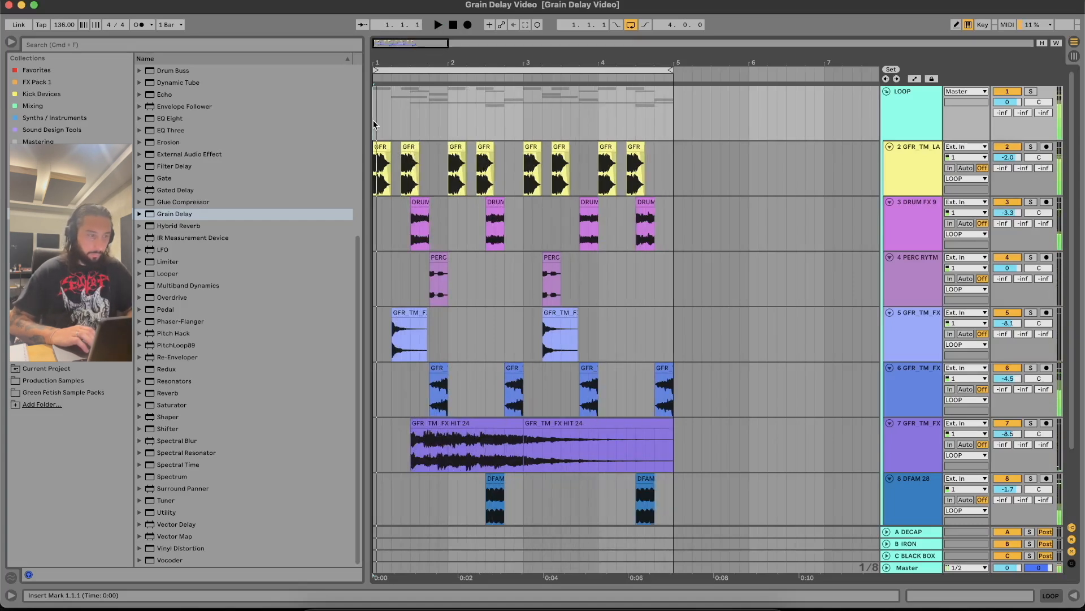
- Load the Grain Delay effect onto the LOOP group track
{"action": "left_click", "coordinate": [140, 214]}
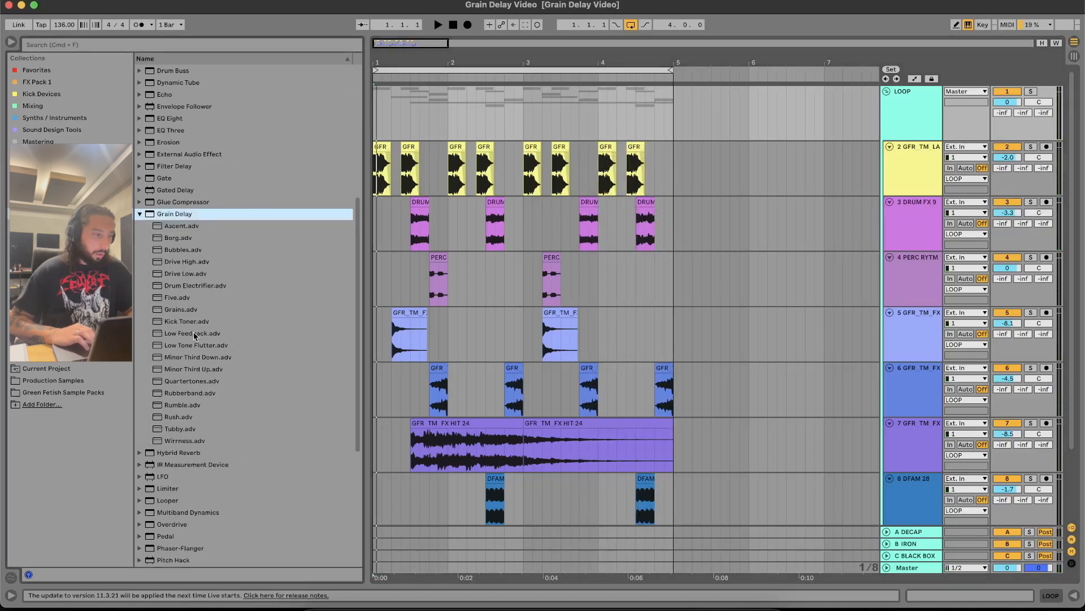
{"action": "left_click", "coordinate": [140, 214]}
{"action": "left_click_drag", "start_coordinate": [159, 214], "coordinate": [386, 193]}
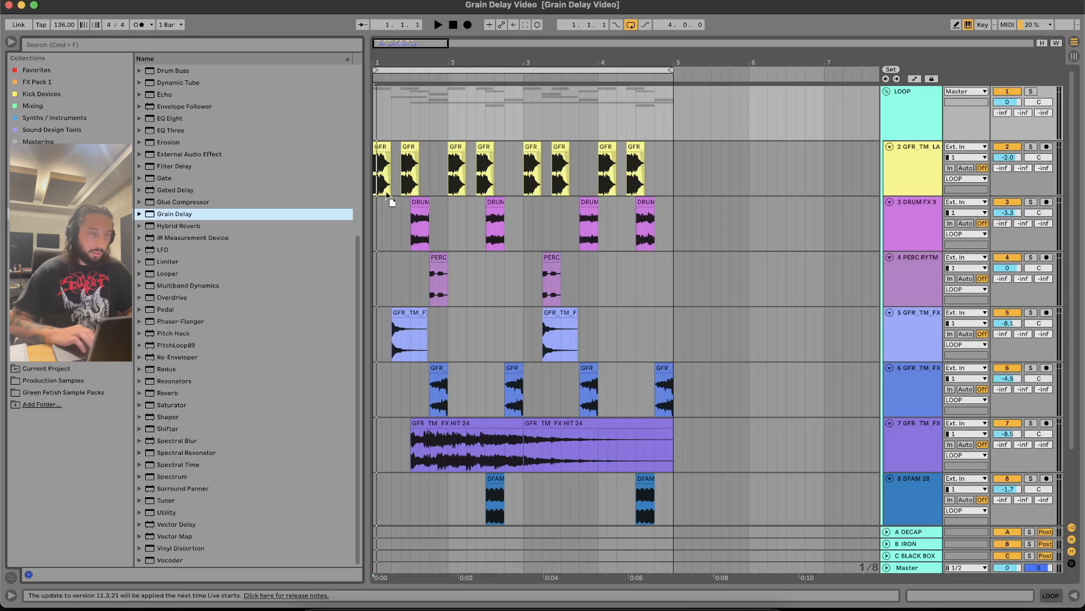
{"action": "left_click_drag", "start_coordinate": [445, 121], "coordinate": [445, 121]}
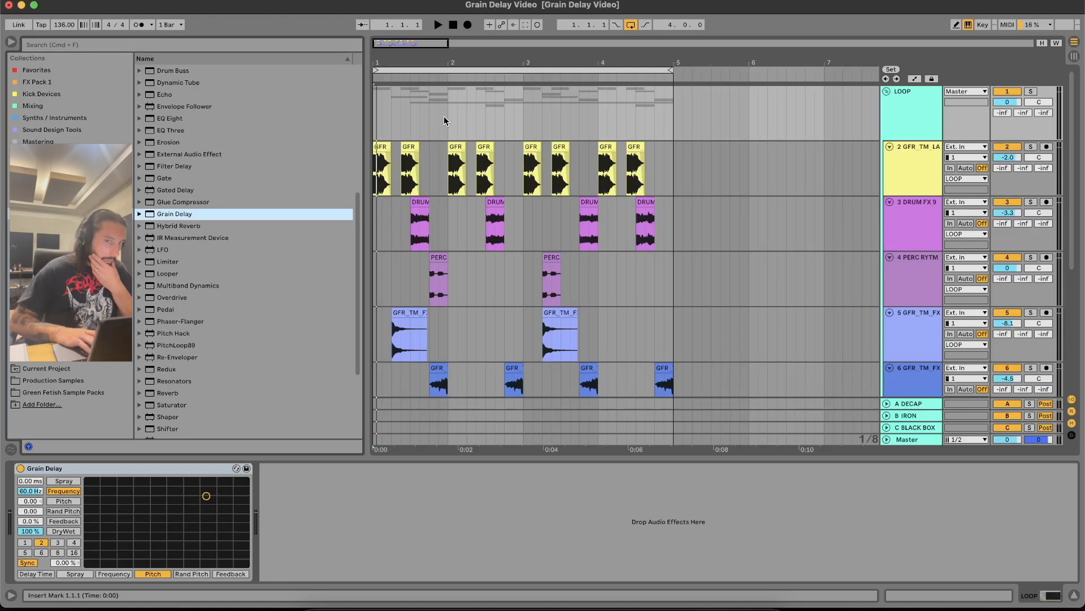
- Audition the loop while sweeping Grain Delay's Pitch and Frequency, ending with Frequency at about 60.3 Hz
{"action": "key", "text": "space"}
{"action": "left_click_drag", "start_coordinate": [206, 535], "coordinate": [116, 519]}
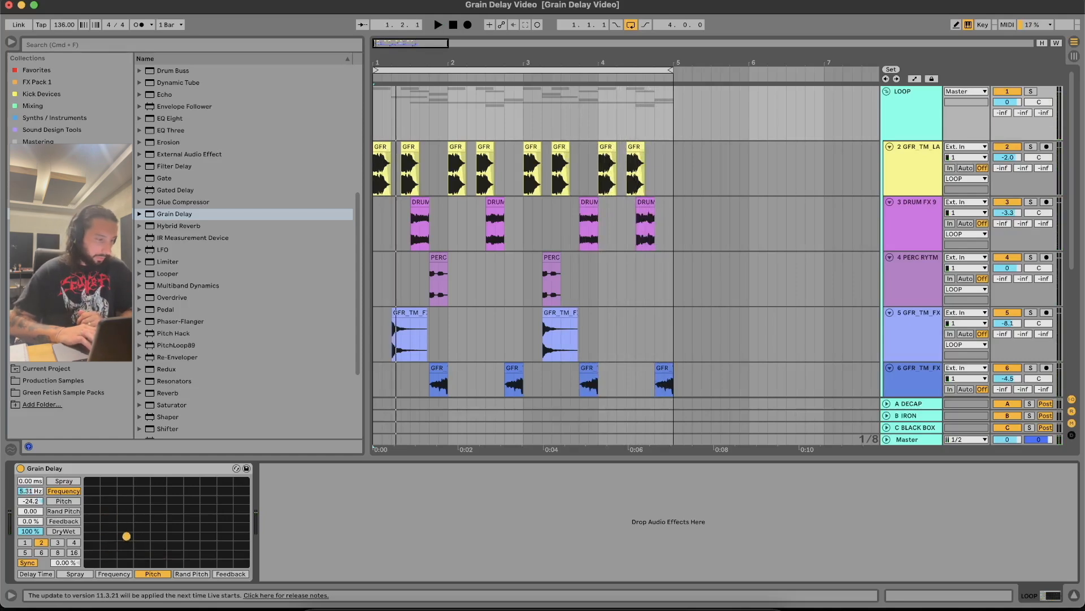
{"action": "key", "text": "space"}
{"action": "mouse_move", "coordinate": [122, 538]}
{"action": "left_mouse_down"}
{"action": "mouse_move", "coordinate": [192, 524]}
{"action": "mouse_move", "coordinate": [223, 492]}
{"action": "mouse_move", "coordinate": [138, 495]}
{"action": "mouse_move", "coordinate": [126, 514]}
{"action": "mouse_move", "coordinate": [197, 493]}
{"action": "mouse_move", "coordinate": [230, 497]}
{"action": "left_mouse_up"}
- Set Grain Delay's Spray to about 53.1 ms with Pitch near 6.29, and raise Rand Pitch to about 122
{"action": "left_click", "coordinate": [64, 480]}
{"action": "mouse_move", "coordinate": [150, 516]}
{"action": "left_mouse_down"}
{"action": "mouse_move", "coordinate": [151, 485]}
{"action": "mouse_move", "coordinate": [229, 488]}
{"action": "mouse_move", "coordinate": [135, 533]}
{"action": "mouse_move", "coordinate": [135, 556]}
{"action": "mouse_move", "coordinate": [130, 511]}
{"action": "mouse_move", "coordinate": [226, 491]}
{"action": "left_mouse_up"}
{"action": "left_click", "coordinate": [76, 512]}
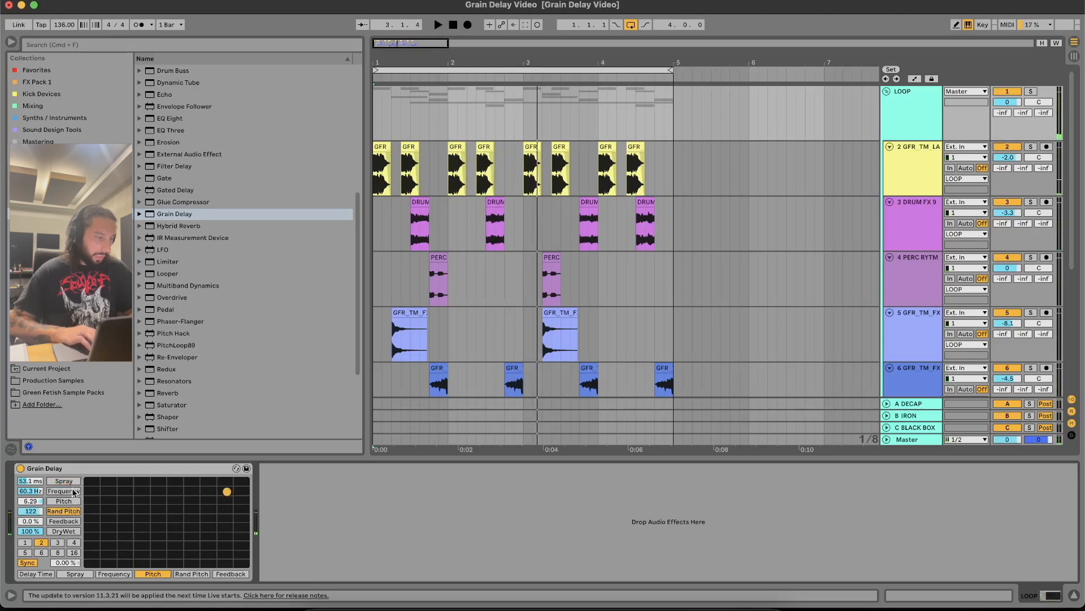
- Assign Feedback to the XY pad's vertical axis and set Feedback to about 60% and Pitch to about -17.1 during playback
{"action": "left_click", "coordinate": [75, 521]}
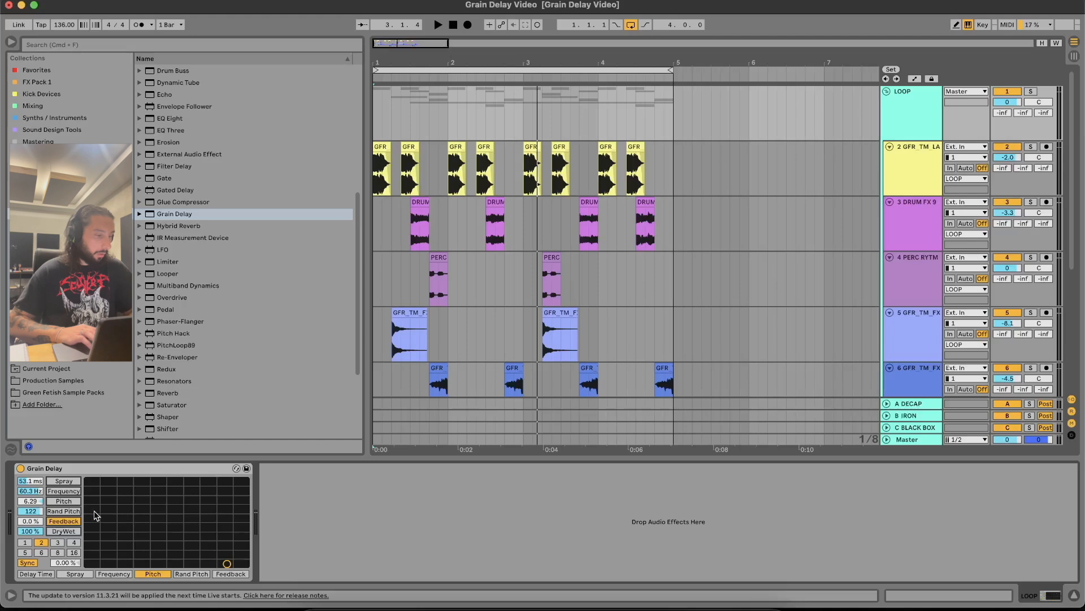
{"action": "key", "text": "space"}
{"action": "left_click_drag", "start_coordinate": [127, 518], "coordinate": [150, 514]}
{"action": "key", "text": "space"}
- Fold the LOOP group and start recording its resampled output onto the 9 Audio track from bar 1
{"action": "left_click", "coordinate": [598, 262]}
{"action": "scroll", "coordinate": [597, 262], "scroll_direction": "down", "scroll_amount": 2}
{"action": "scroll", "coordinate": [597, 260], "scroll_direction": "up", "scroll_amount": 2}
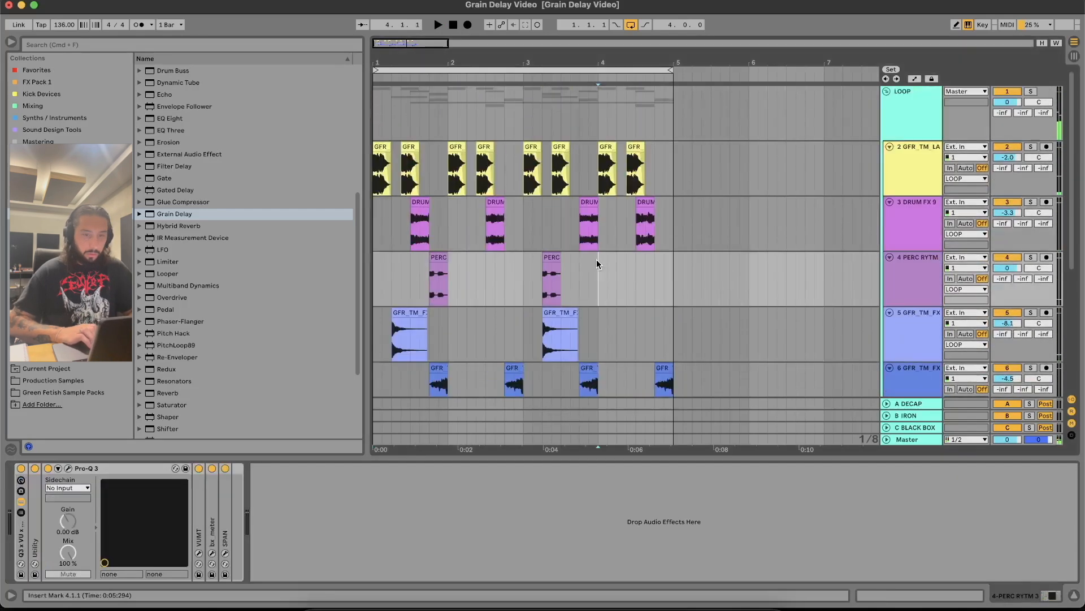
{"action": "left_click", "coordinate": [886, 92]}
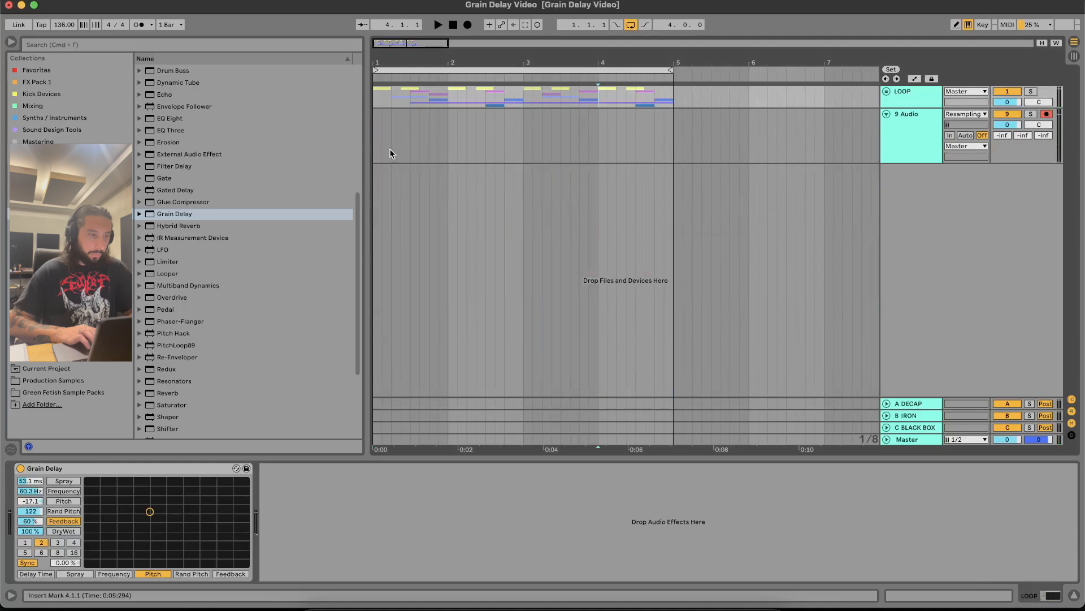
{"action": "left_click", "coordinate": [375, 141]}
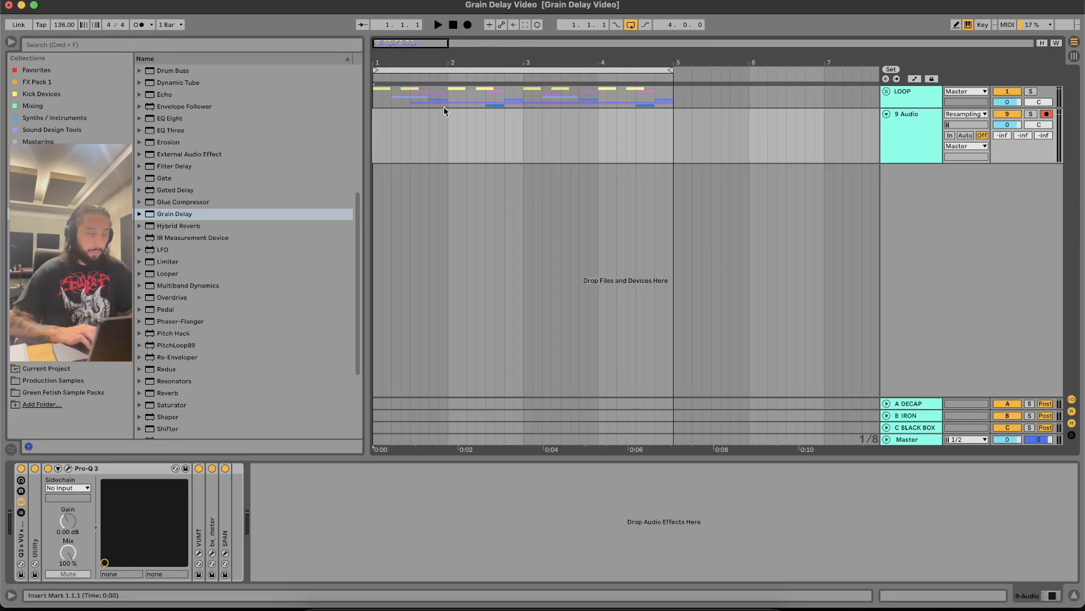
{"action": "left_click", "coordinate": [467, 24]}
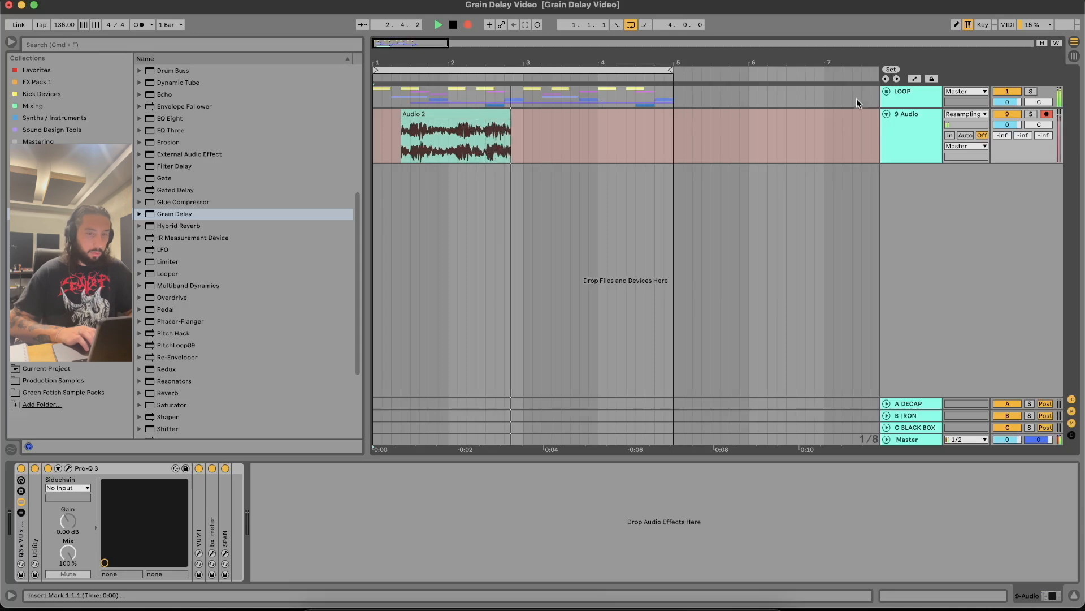
- While recording, sweep Grain Delay's Pitch and Feedback down and back up to about -4.57 and 88%
{"action": "left_click", "coordinate": [842, 96]}
{"action": "left_click_drag", "start_coordinate": [149, 511], "coordinate": [108, 561]}
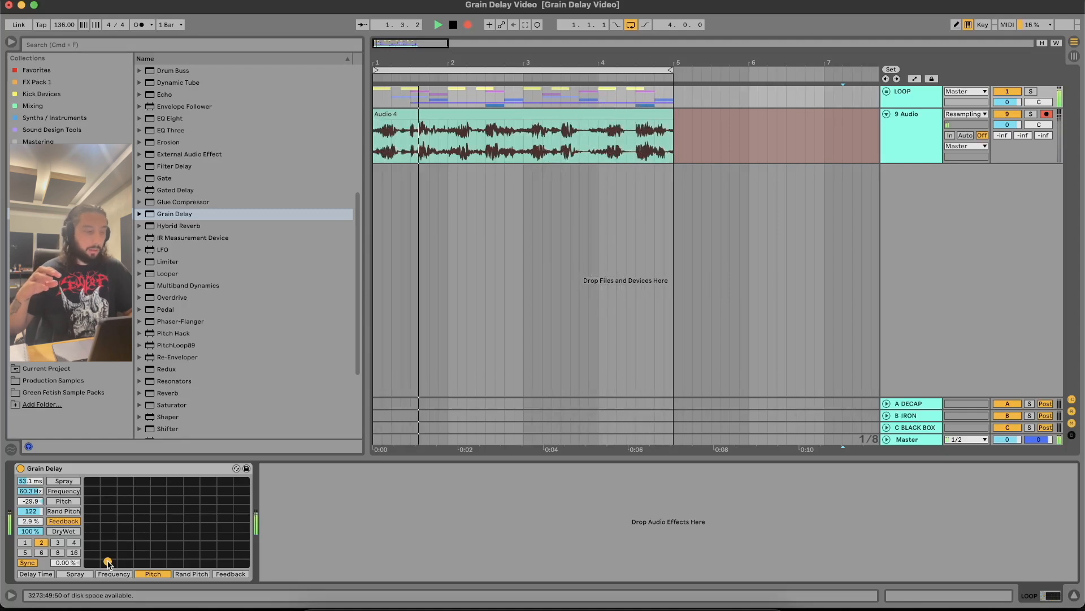
{"action": "left_click_drag", "start_coordinate": [107, 562], "coordinate": [191, 486]}
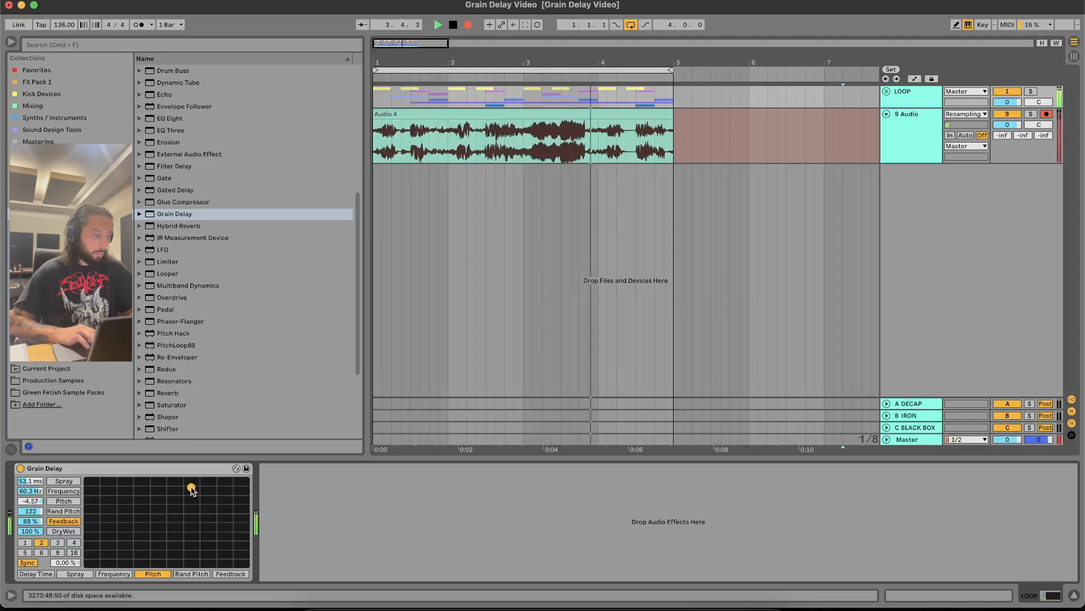
- Put Frequency on the XY pad's horizontal axis and perform it with Feedback up to about 95%, bringing DryWet to 85%
{"action": "mouse_move", "coordinate": [31, 530]}
{"action": "left_mouse_down"}
{"action": "mouse_move", "coordinate": [31, 559]}
{"action": "mouse_move", "coordinate": [31, 517]}
{"action": "left_mouse_up"}
{"action": "left_click", "coordinate": [114, 573]}
{"action": "left_click_drag", "start_coordinate": [218, 487], "coordinate": [194, 503]}
{"action": "left_click_drag", "start_coordinate": [31, 531], "coordinate": [31, 501]}
{"action": "left_click_drag", "start_coordinate": [193, 503], "coordinate": [249, 475]}
- Sweep Rand Pitch to 161 against a vertical Frequency axis, and bring Feedback to 25% with Frequency at about 103 Hz
{"action": "left_click", "coordinate": [190, 574]}
{"action": "left_click", "coordinate": [79, 491]}
{"action": "left_click_drag", "start_coordinate": [106, 491], "coordinate": [247, 480]}
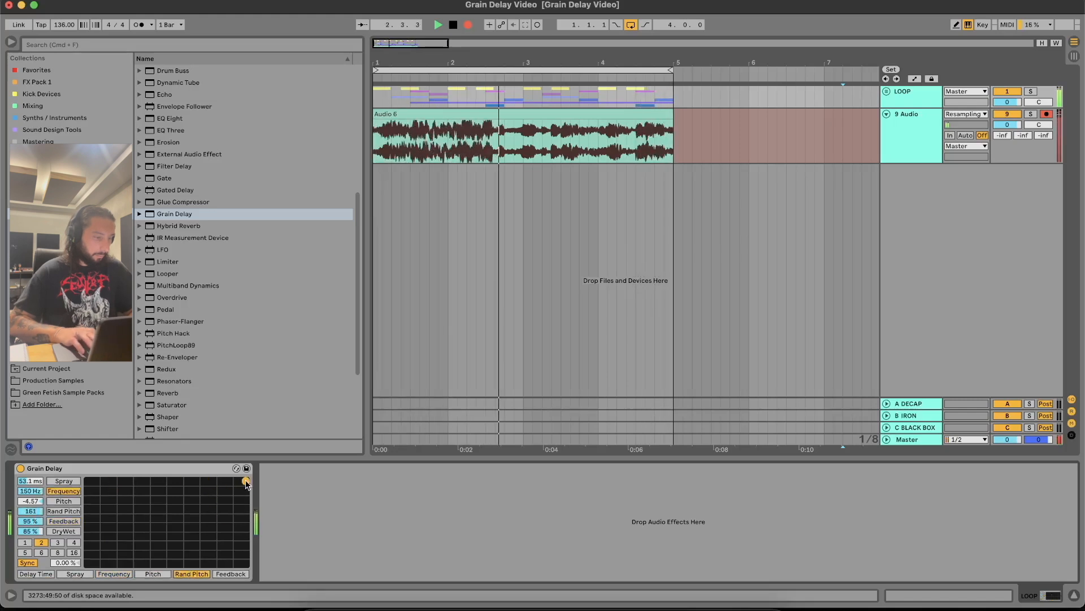
{"action": "left_click", "coordinate": [231, 573]}
{"action": "left_click_drag", "start_coordinate": [232, 554], "coordinate": [129, 560]}
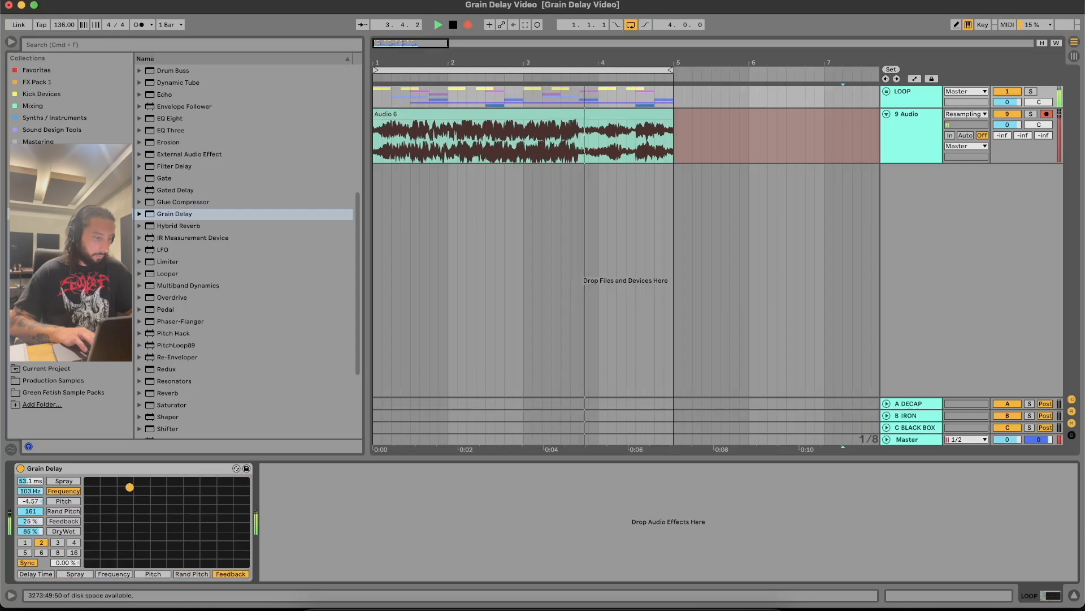
- Perform Pitch and Frequency to about -27.4 and 36.8 Hz with DryWet at 94%, and stop the recording
{"action": "left_click", "coordinate": [153, 574]}
{"action": "left_click_drag", "start_coordinate": [184, 489], "coordinate": [185, 536]}
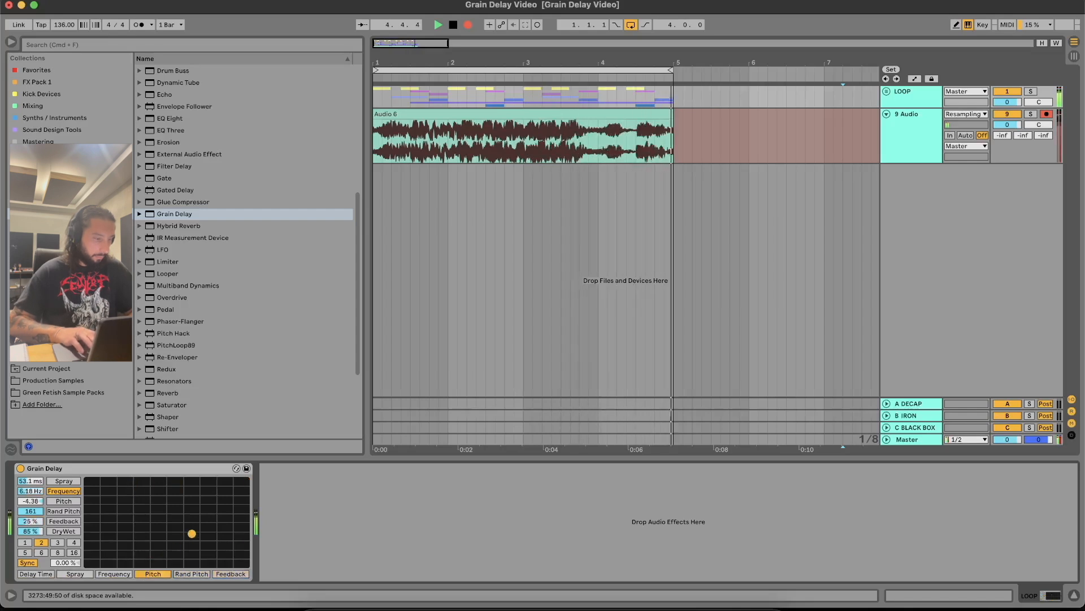
{"action": "mouse_move", "coordinate": [30, 530]}
{"action": "left_mouse_down"}
{"action": "mouse_move", "coordinate": [30, 565]}
{"action": "mouse_move", "coordinate": [30, 526]}
{"action": "left_mouse_up"}
{"action": "mouse_move", "coordinate": [116, 506]}
{"action": "left_mouse_down"}
{"action": "mouse_move", "coordinate": [99, 484]}
{"action": "mouse_move", "coordinate": [230, 494]}
{"action": "mouse_move", "coordinate": [114, 520]}
{"action": "mouse_move", "coordinate": [122, 559]}
{"action": "mouse_move", "coordinate": [225, 497]}
{"action": "mouse_move", "coordinate": [116, 506]}
{"action": "left_mouse_up"}
{"action": "key", "text": "space"}
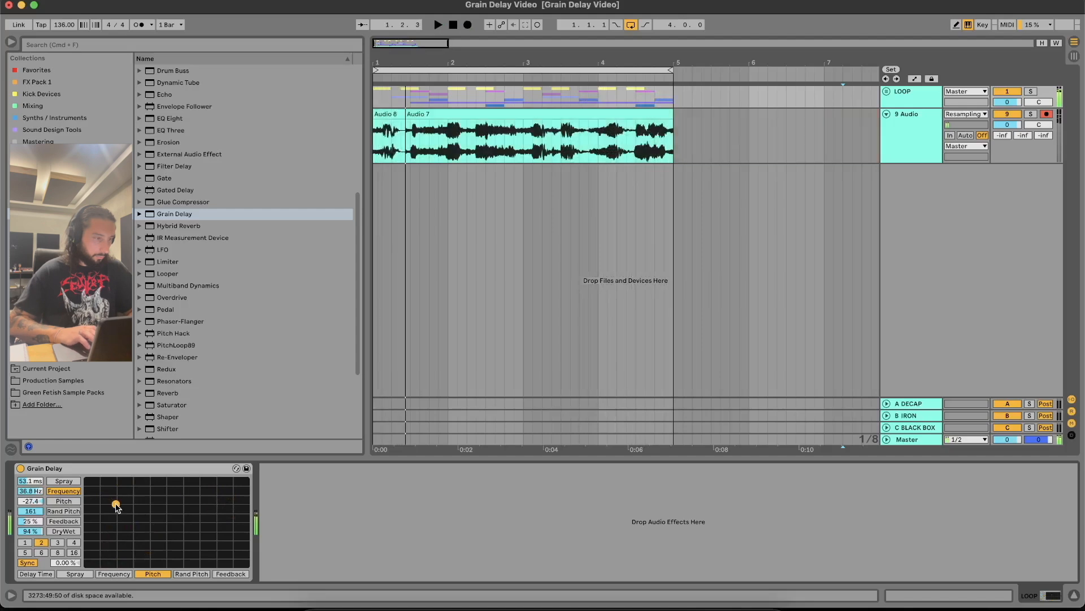
- Move the recorded Audio 7 clip away from the loop and extend its start back to about bar 29.4.4 to reveal more of the take
{"action": "left_click", "coordinate": [409, 114]}
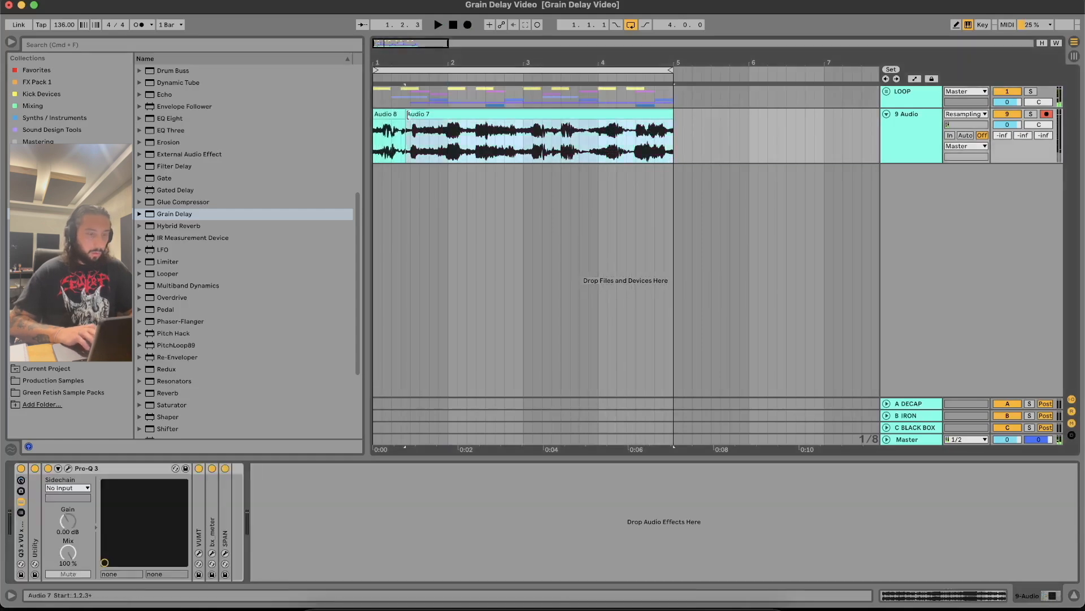
{"action": "key", "text": "minus"}
{"action": "key", "text": "minus"}
{"action": "key", "text": "minus"}
{"action": "left_click_drag", "start_coordinate": [379, 114], "coordinate": [780, 114]}
{"action": "key", "text": "minus"}
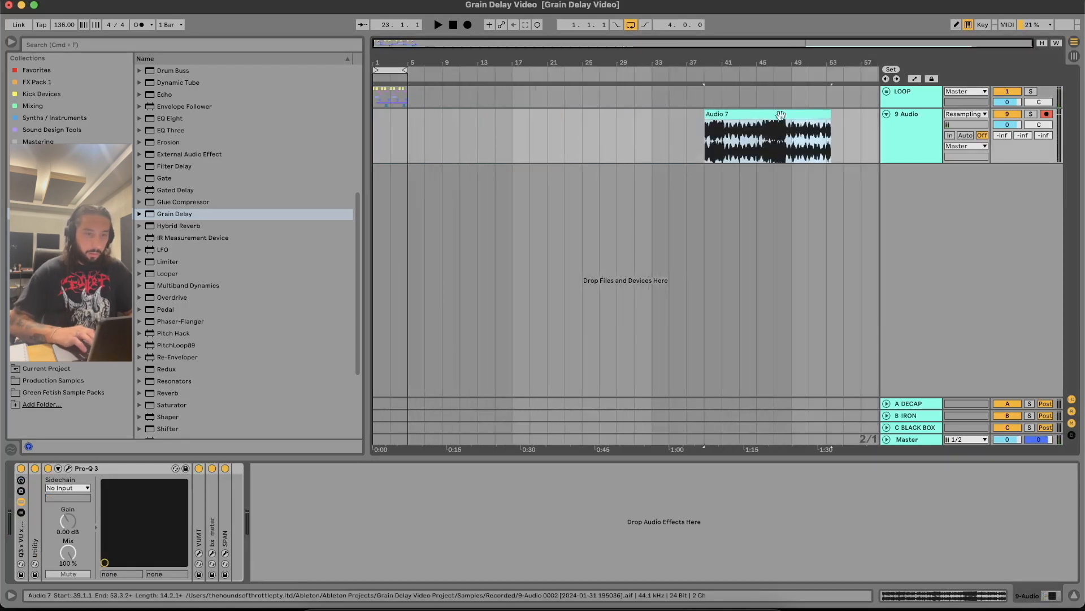
{"action": "left_click_drag", "start_coordinate": [715, 111], "coordinate": [625, 113]}
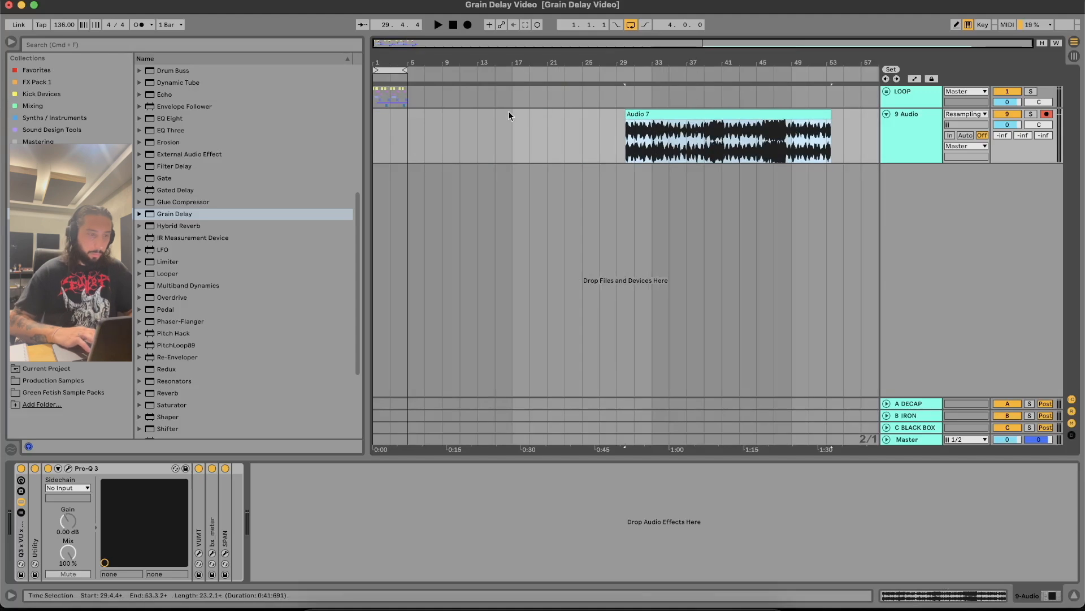
- Shift the Audio 7 clip to start at bar 37 and return the insert marker on 9 Audio to bar 1
{"action": "left_click", "coordinate": [375, 139]}
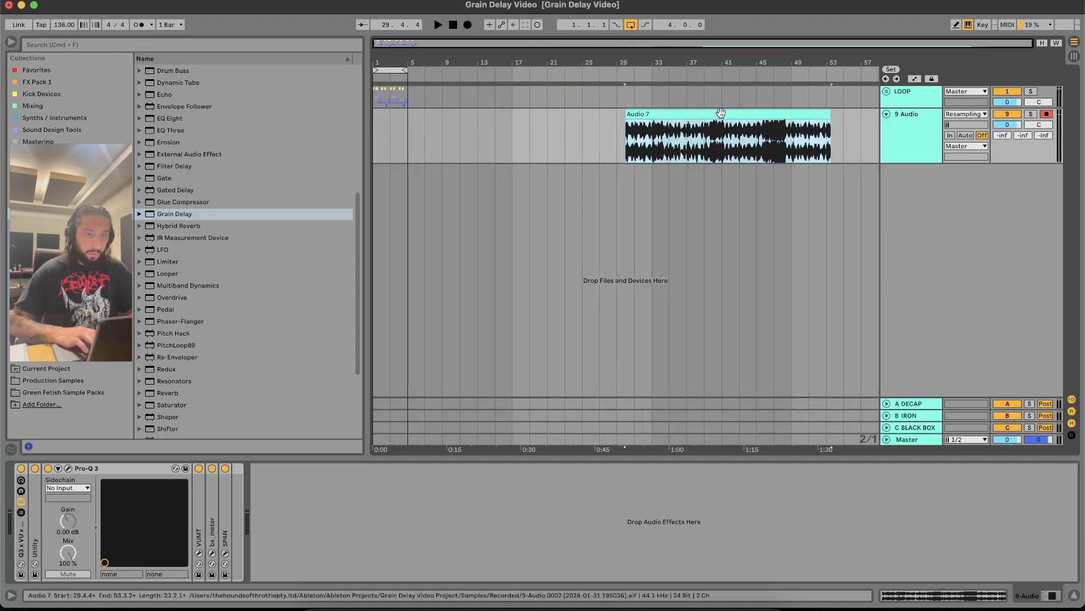
{"action": "left_click_drag", "start_coordinate": [721, 127], "coordinate": [783, 126]}
{"action": "left_click", "coordinate": [374, 128]}
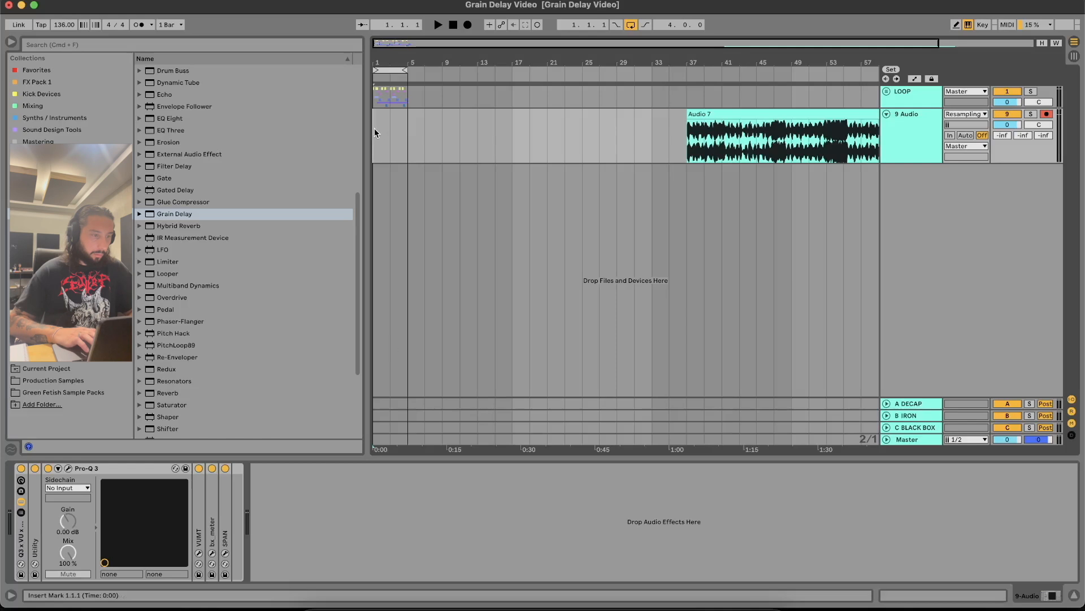
{"action": "left_click", "coordinate": [388, 131]}
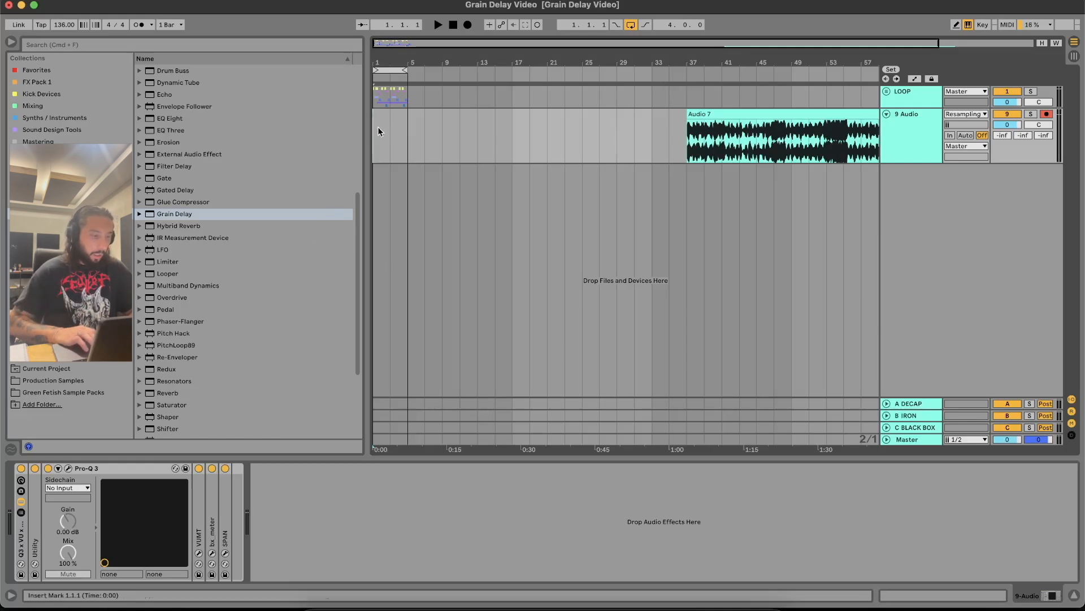
- Find the LFO modulator in the device list and load it onto the 9 Audio track
{"action": "left_click", "coordinate": [222, 214]}
{"action": "scroll", "coordinate": [221, 212], "scroll_direction": "down", "scroll_amount": 5}
{"action": "scroll", "coordinate": [222, 214], "scroll_direction": "up", "scroll_amount": 6}
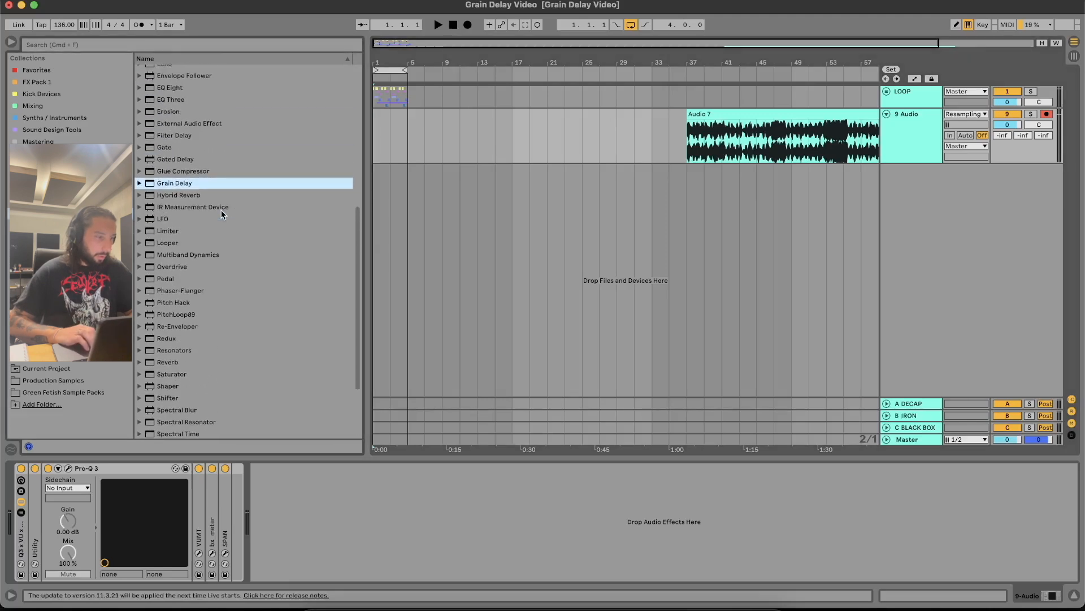
{"action": "left_click_drag", "start_coordinate": [165, 269], "coordinate": [201, 299]}
{"action": "left_click_drag", "start_coordinate": [289, 490], "coordinate": [290, 491]}
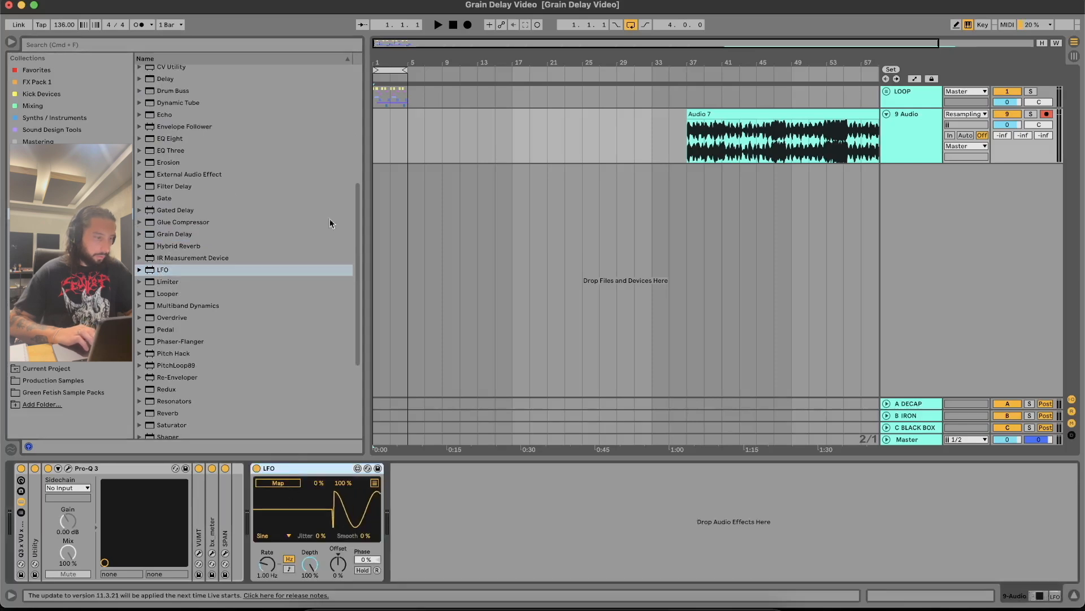
- Load three LFO devices after Grain Delay on the LOOP group track
{"action": "left_click", "coordinate": [874, 103]}
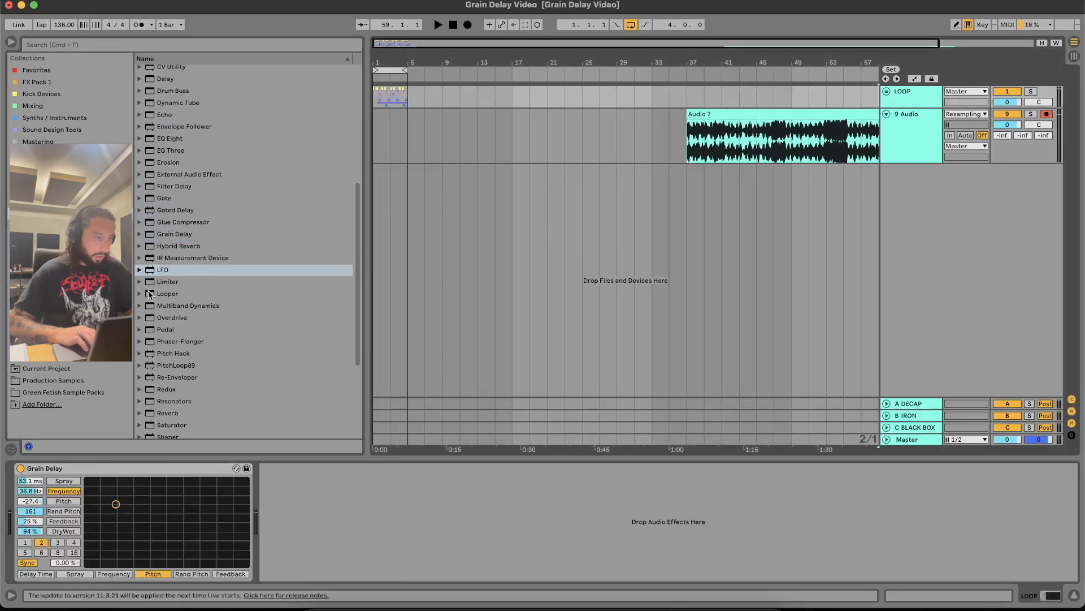
{"action": "left_click_drag", "start_coordinate": [152, 274], "coordinate": [351, 557]}
{"action": "left_click_drag", "start_coordinate": [257, 430], "coordinate": [340, 509]}
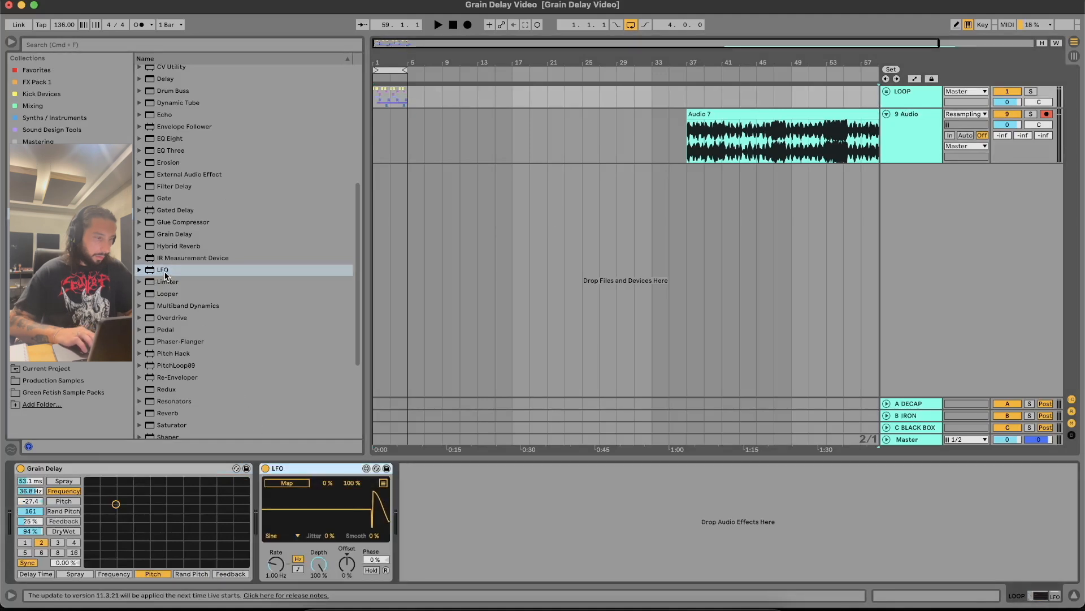
{"action": "left_click_drag", "start_coordinate": [447, 497], "coordinate": [448, 497]}
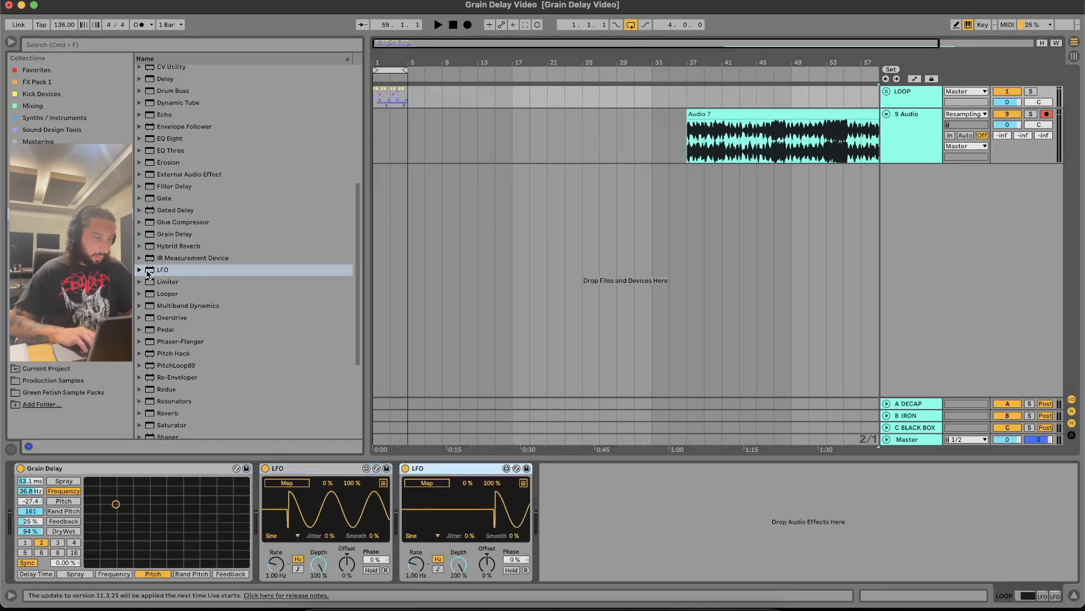
{"action": "left_click_drag", "start_coordinate": [577, 481], "coordinate": [577, 481]}
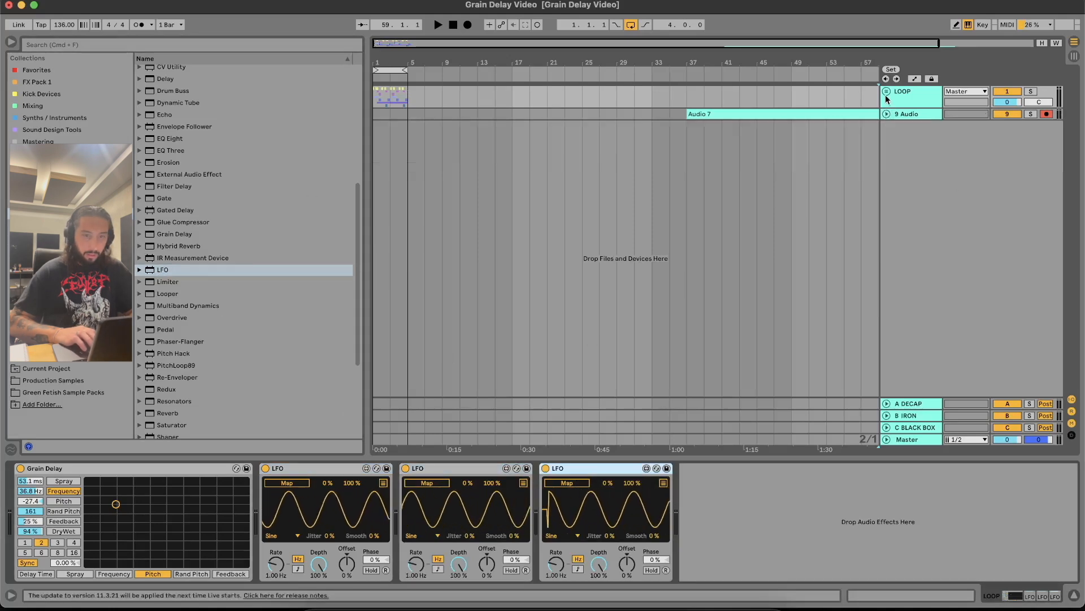
- Unfold the LOOP group and bring up its device chain with Grain Delay and the three LFOs
{"action": "left_click", "coordinate": [841, 109]}
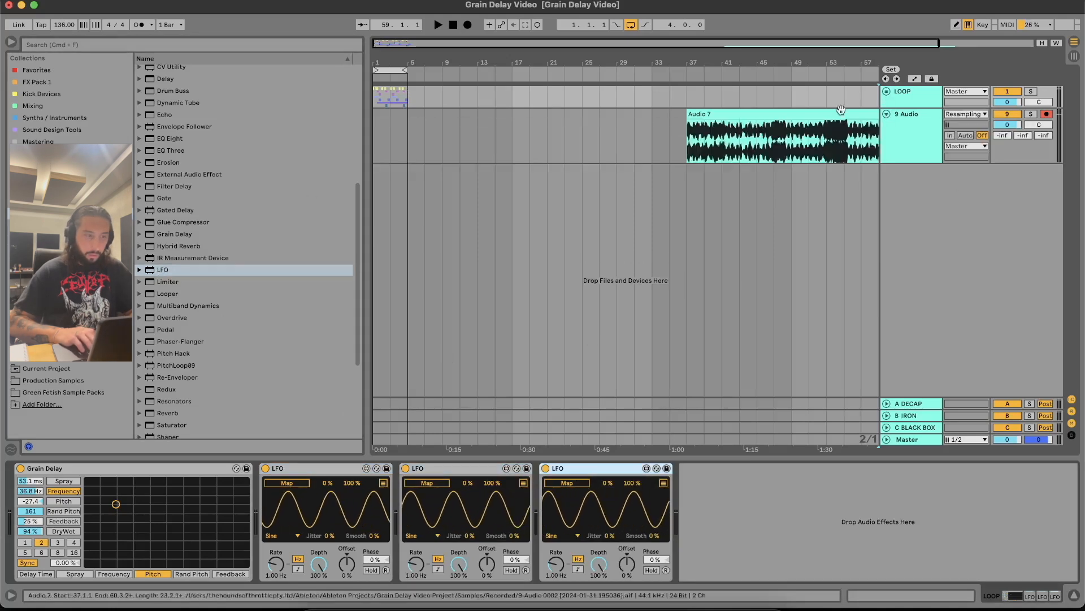
{"action": "left_click", "coordinate": [374, 135]}
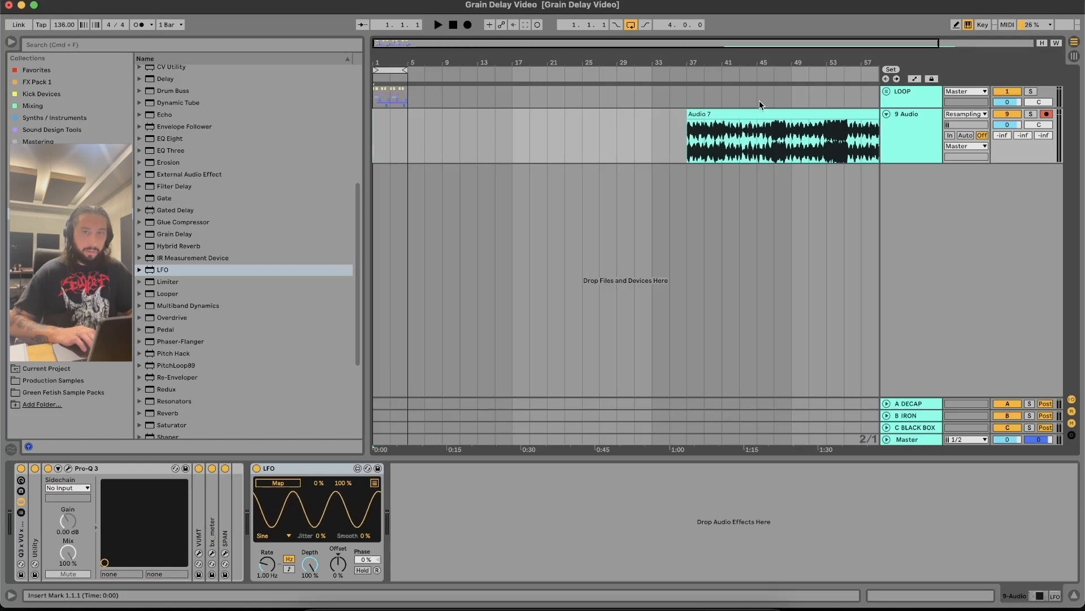
{"action": "left_click", "coordinate": [887, 91]}
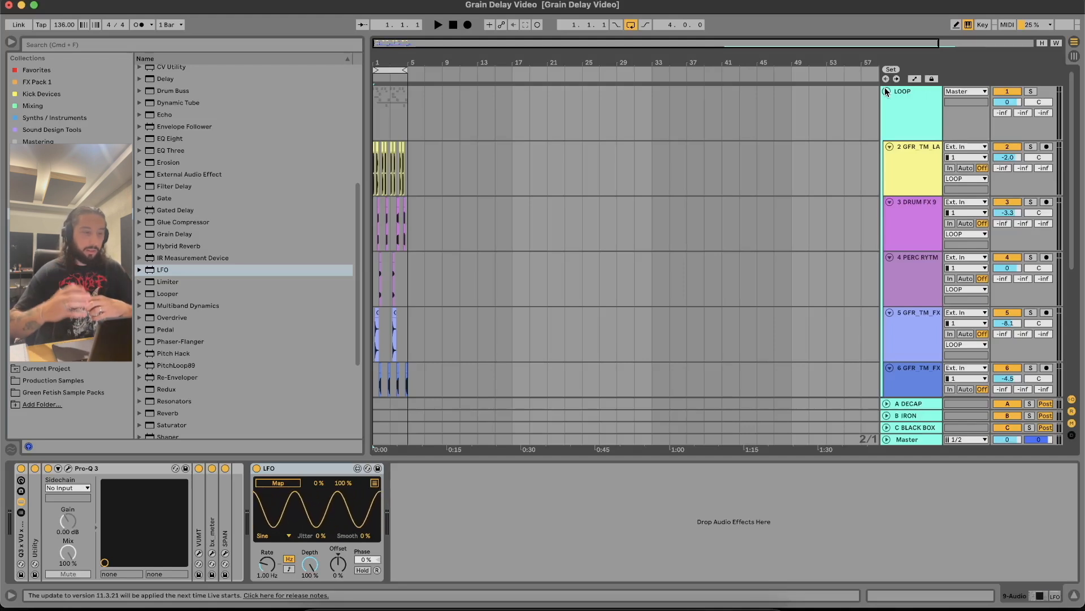
{"action": "left_click", "coordinate": [378, 116]}
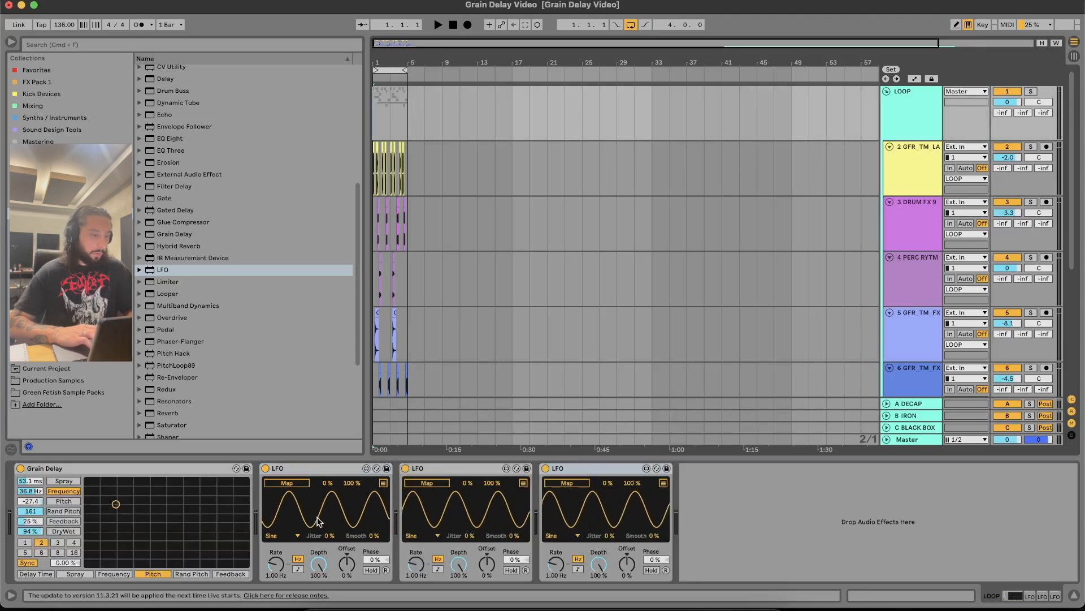
- Place the insert marker at bar 1 on the 9 Audio track and start recording the resampled loop
{"action": "scroll", "coordinate": [466, 266], "scroll_direction": "down", "scroll_amount": 8}
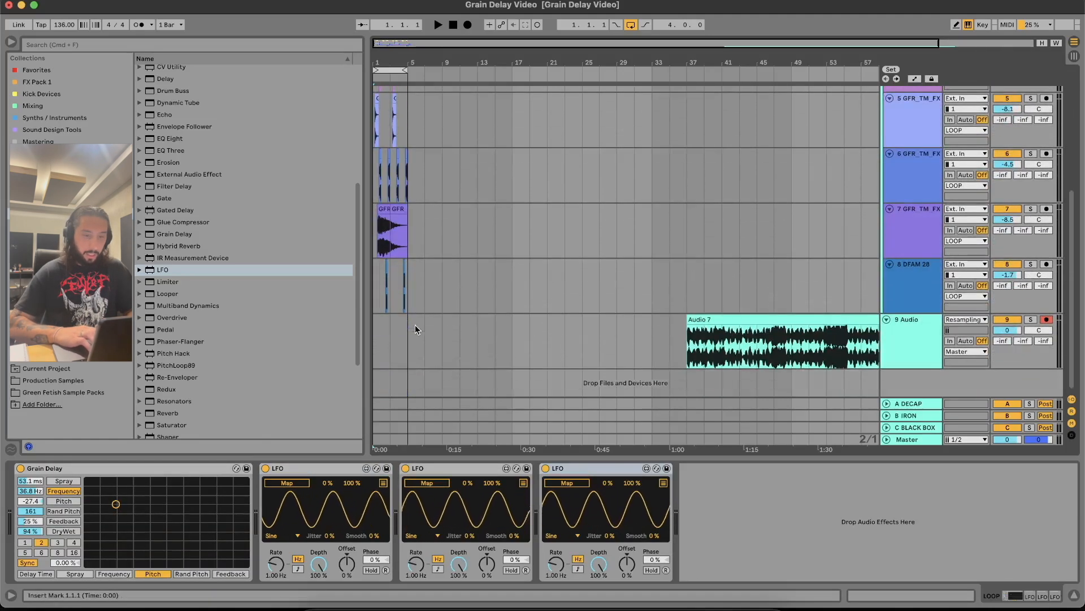
{"action": "left_click", "coordinate": [376, 330]}
{"action": "key", "text": "space"}
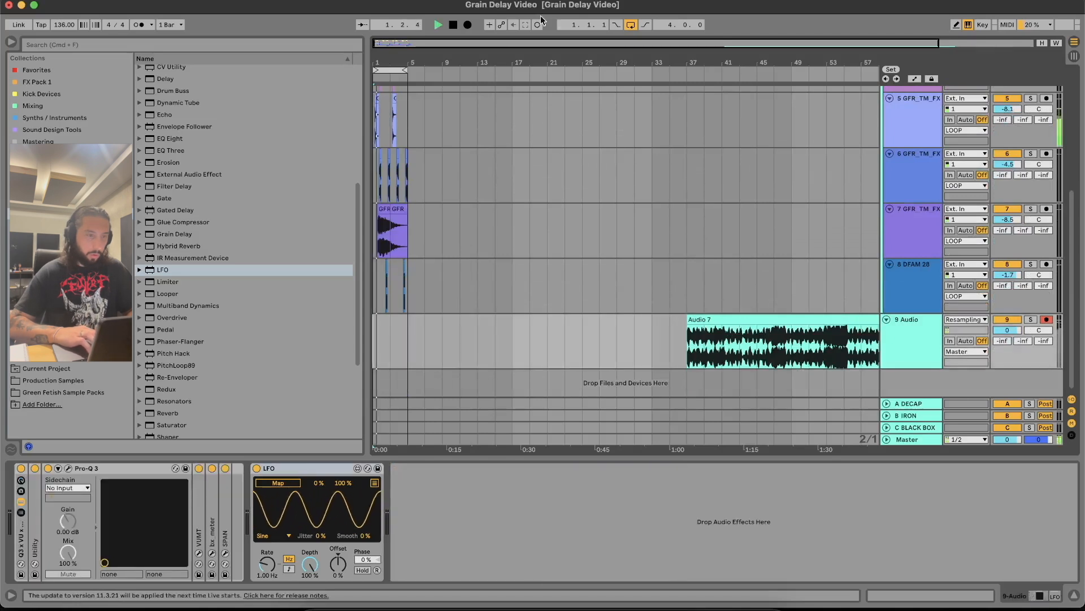
{"action": "left_click", "coordinate": [467, 25]}
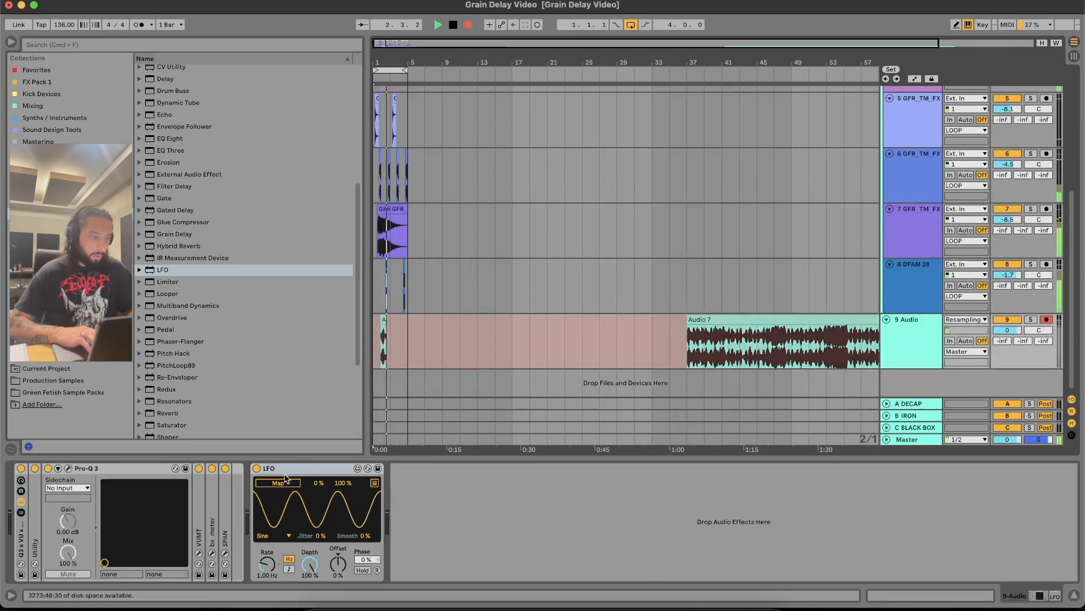
- Map the LOOP group's first LFO to Grain Delay's DryWet, with a 0.52 Hz rate and 31.5% depth
{"action": "scroll", "coordinate": [498, 199], "scroll_direction": "up", "scroll_amount": 6}
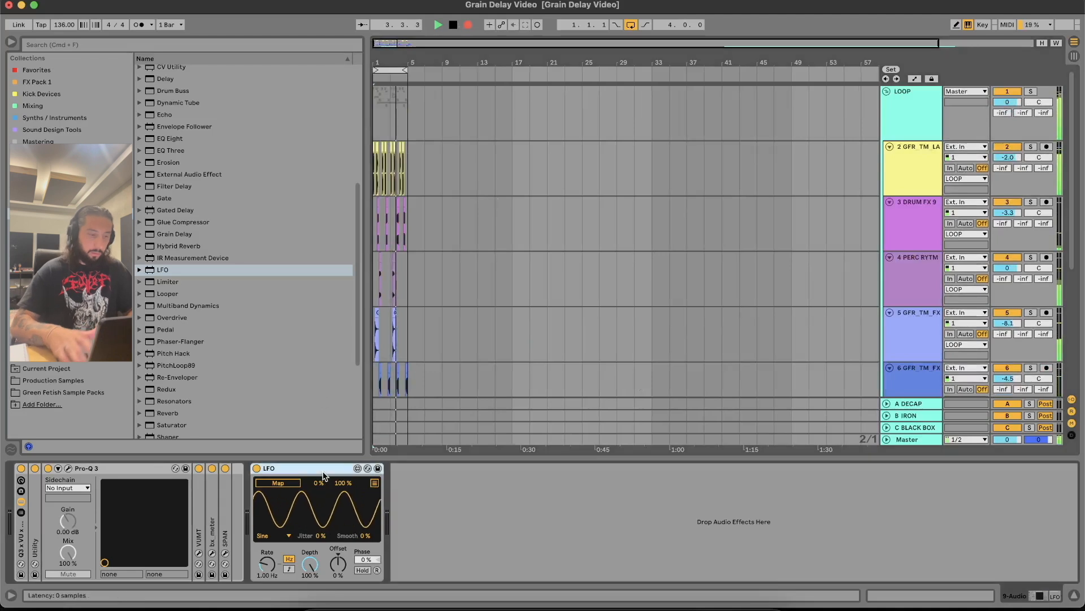
{"action": "left_click", "coordinate": [424, 126]}
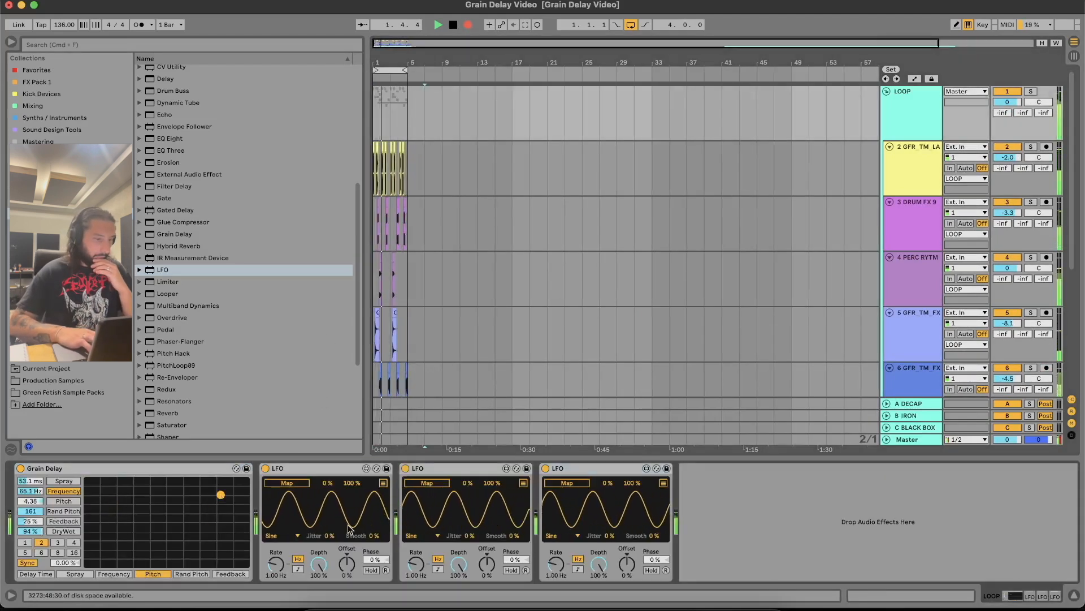
{"action": "left_click", "coordinate": [31, 531]}
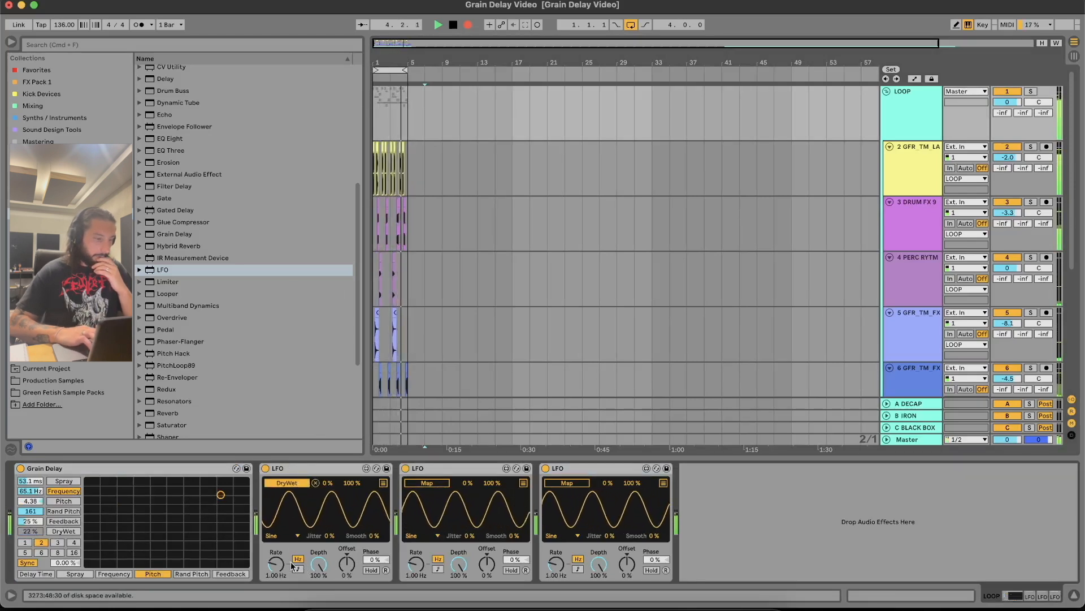
{"action": "mouse_move", "coordinate": [276, 564]}
{"action": "left_mouse_down"}
{"action": "mouse_move", "coordinate": [276, 540]}
{"action": "mouse_move", "coordinate": [319, 580]}
{"action": "mouse_move", "coordinate": [276, 580]}
{"action": "left_mouse_up"}
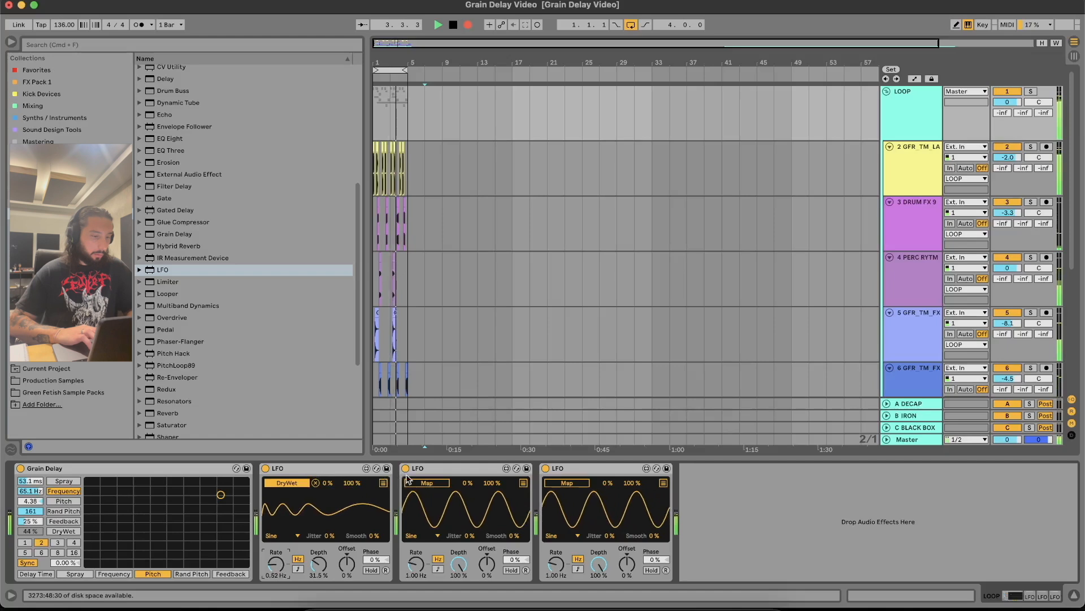
- Map the second LFO to Grain Delay's Pitch at 9.42 Hz with 23.6% depth, and switch off the DryWet LFO
{"action": "left_click", "coordinate": [74, 501]}
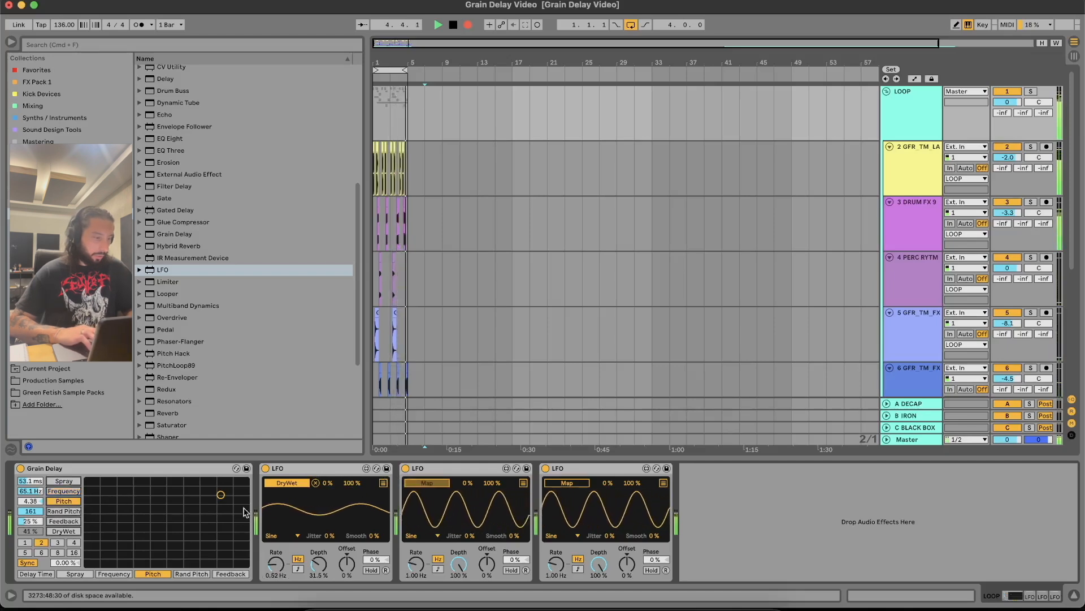
{"action": "left_click", "coordinate": [31, 502]}
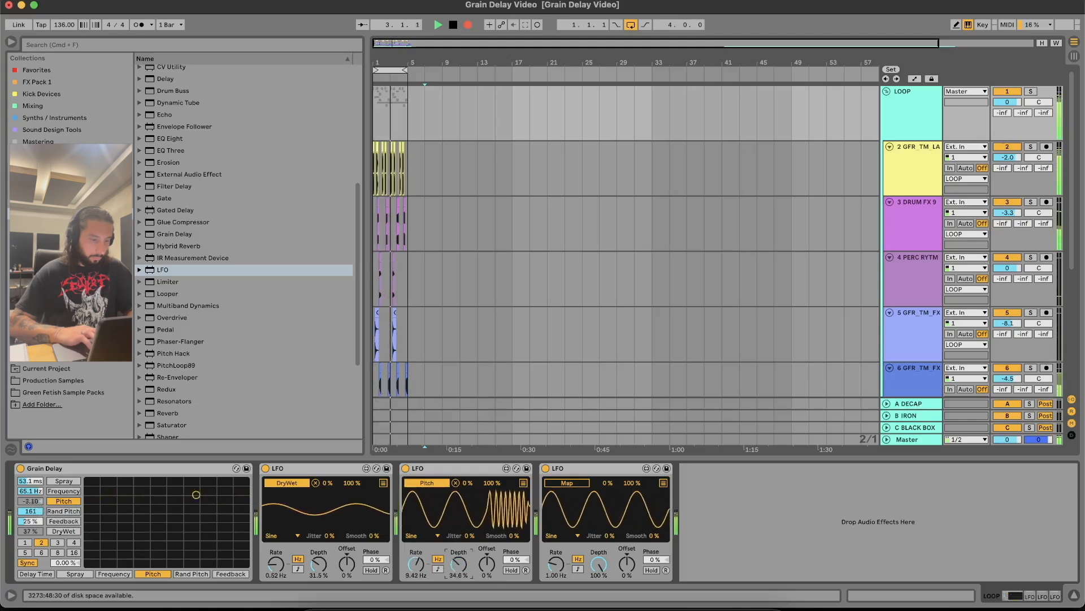
{"action": "left_click", "coordinate": [265, 468]}
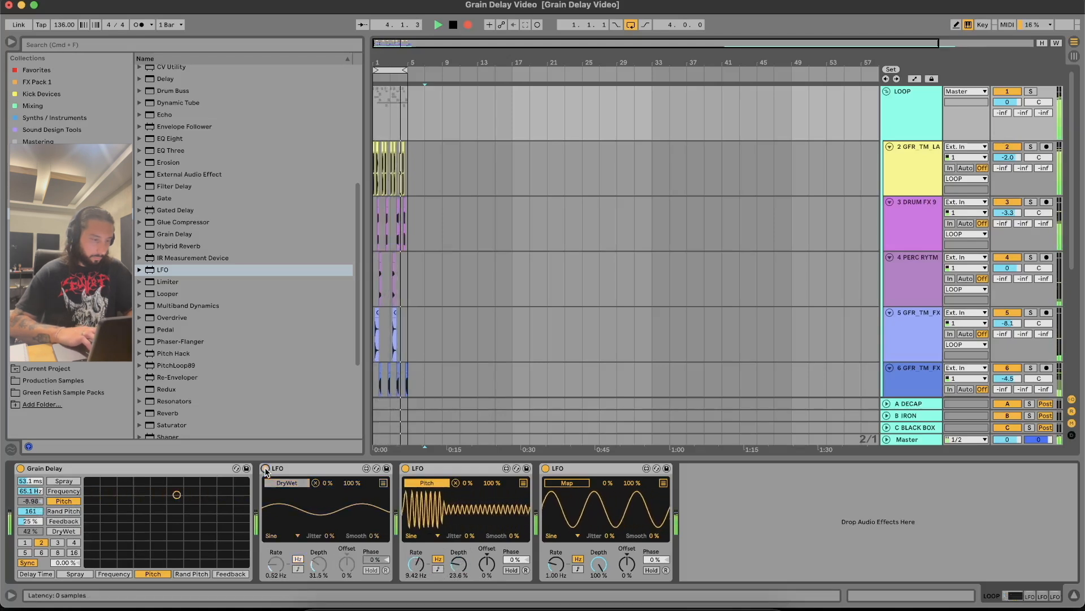
- Map the third LFO to Grain Delay's Spray at 10.8 Hz with 37% depth, and switch the DryWet LFO back on
{"action": "left_click", "coordinate": [33, 481]}
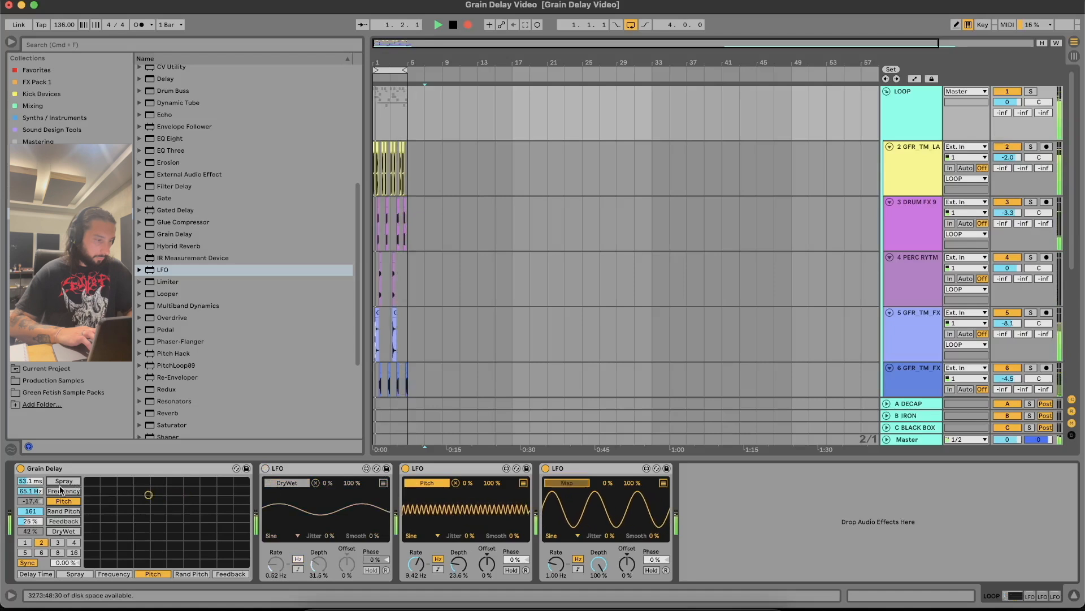
{"action": "left_click_drag", "start_coordinate": [556, 563], "coordinate": [555, 537]}
{"action": "left_click_drag", "start_coordinate": [602, 564], "coordinate": [602, 592]}
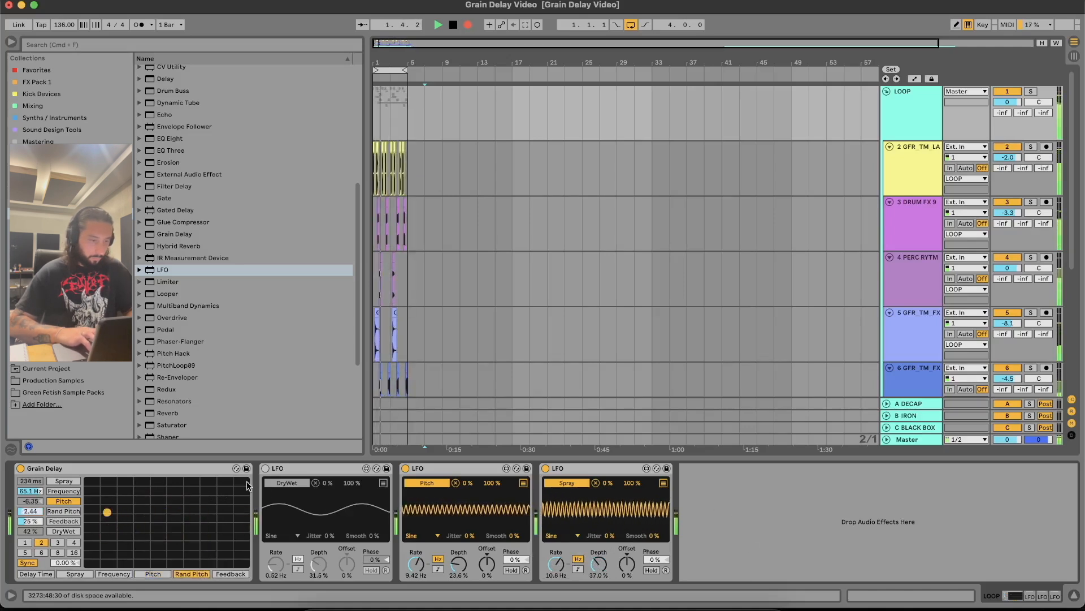
{"action": "left_click", "coordinate": [266, 468]}
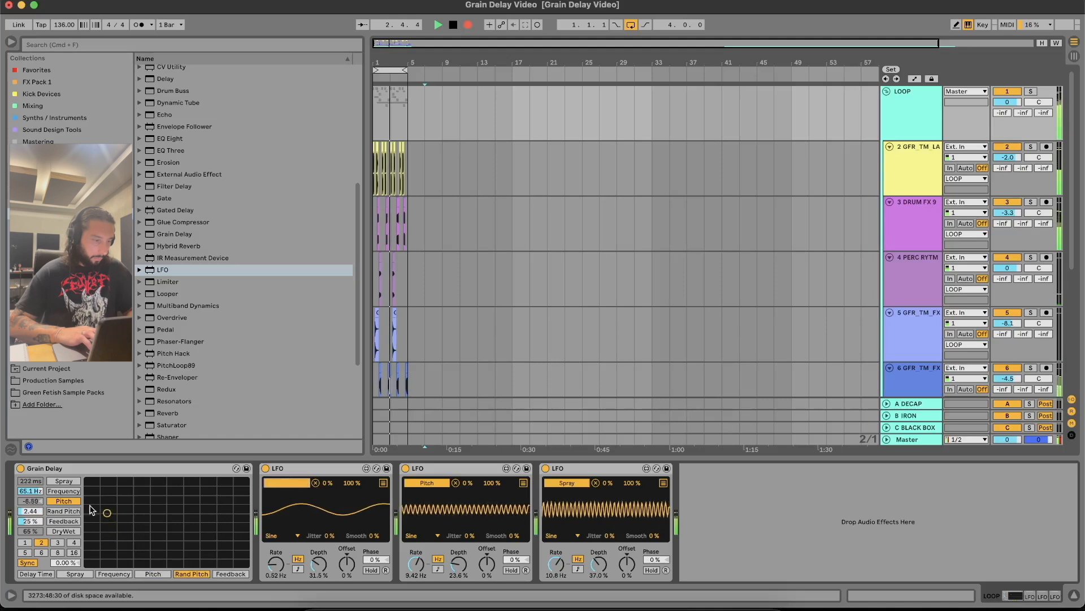
- Stop the recording and delete the LFO mapped to DryWet
{"action": "key", "text": "space"}
{"action": "left_click", "coordinate": [286, 469]}
{"action": "key", "text": "Delete"}
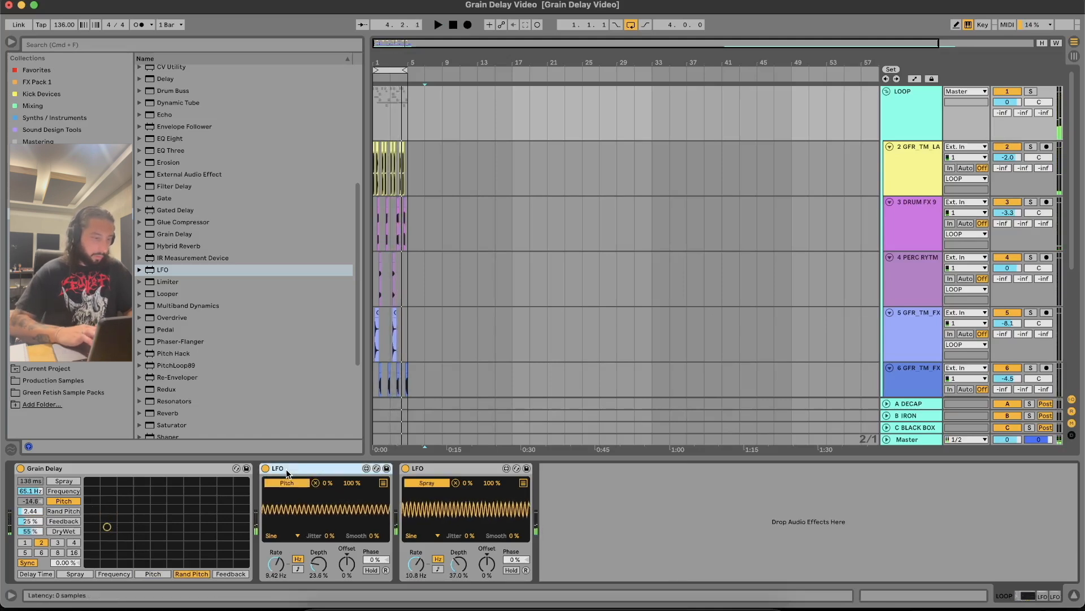
- Duplicate the Spray LFO, remap the copy to Grain Delay's Feedback, and set DryWet to 100%
{"action": "left_click", "coordinate": [432, 473]}
{"action": "key", "text": "super+d"}
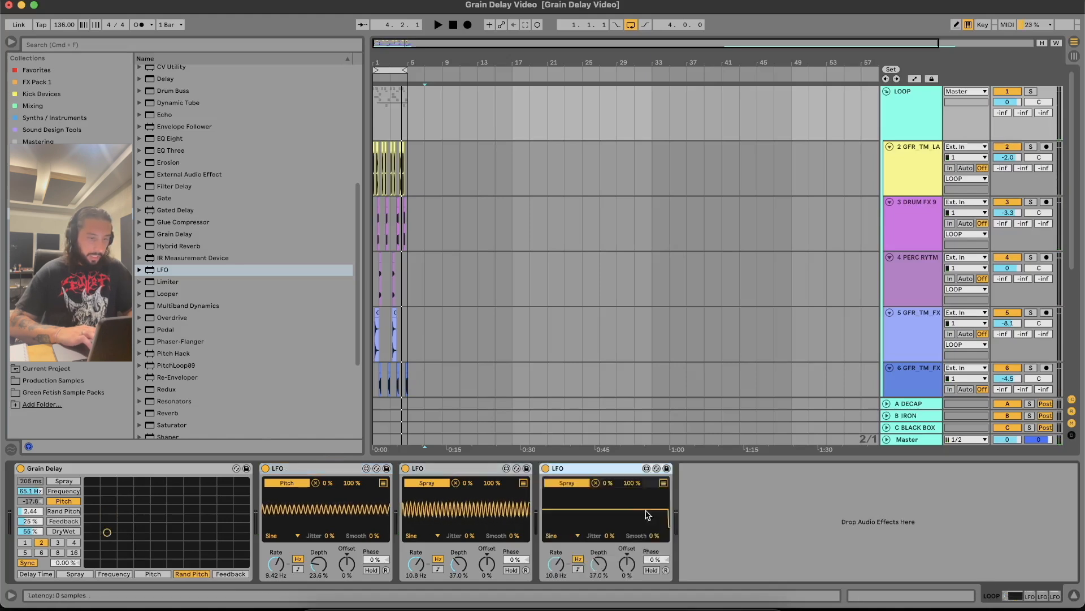
{"action": "left_click", "coordinate": [595, 483]}
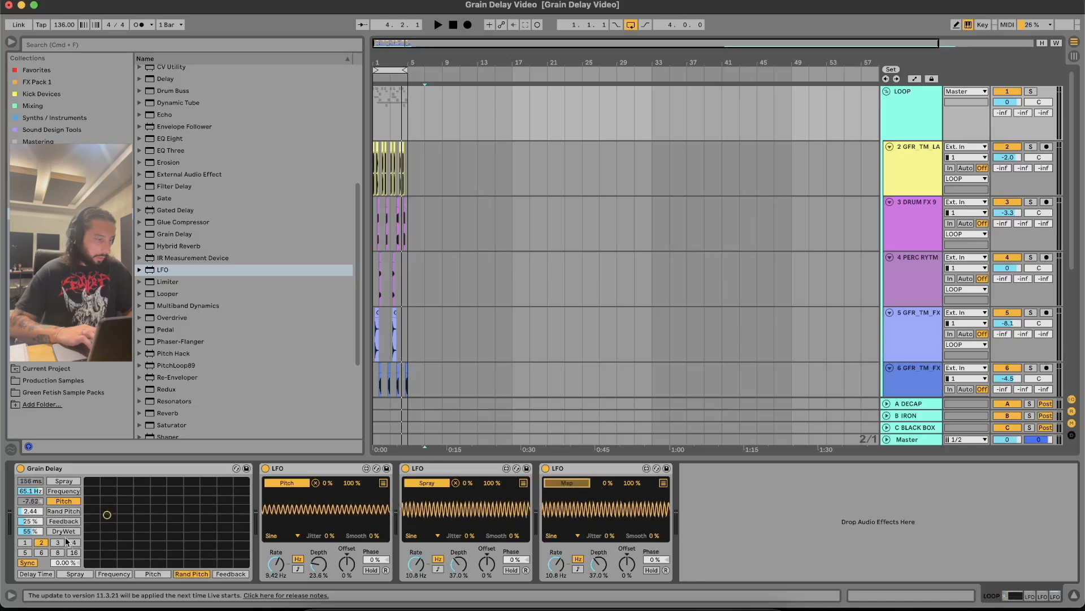
{"action": "left_click", "coordinate": [31, 520]}
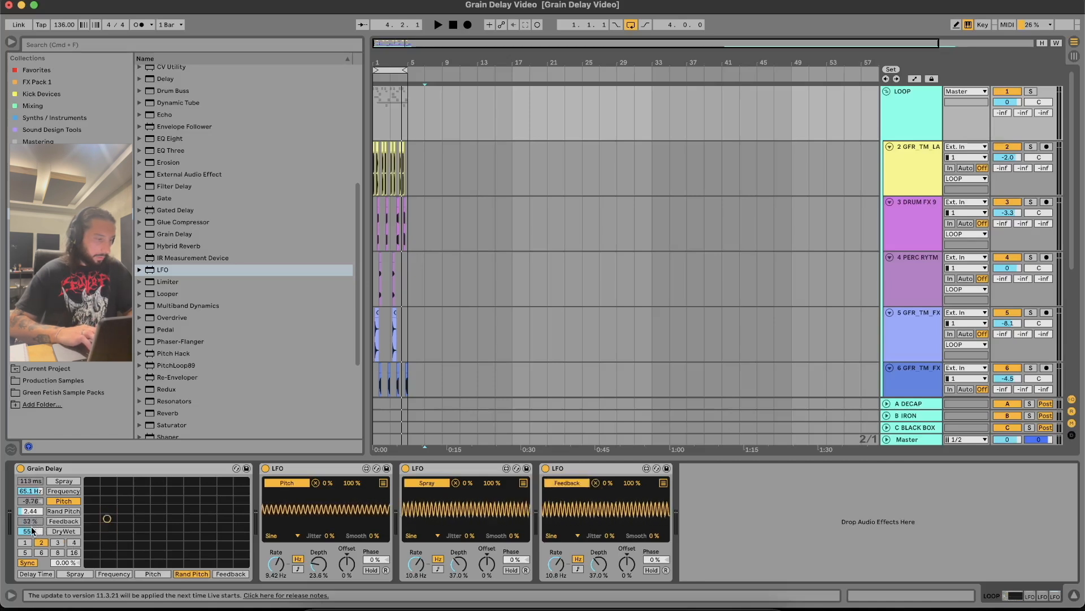
{"action": "key", "text": "space"}
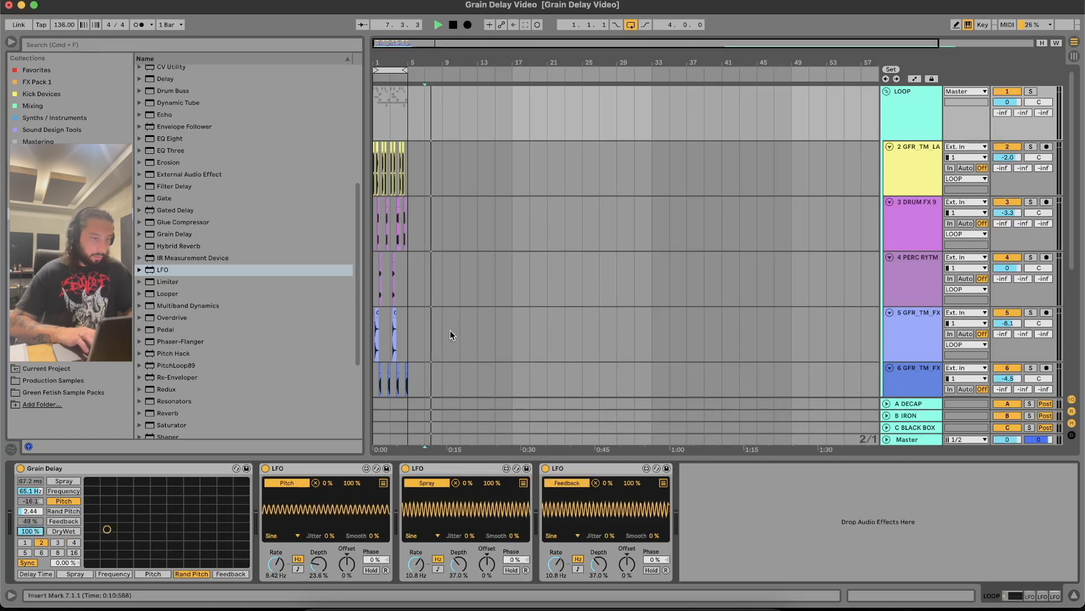
- Move the recorded clip on 9 Audio to bar 31 and start recording a new resampling take from bar 1
{"action": "scroll", "coordinate": [429, 341], "scroll_direction": "down", "scroll_amount": 3}
{"action": "scroll", "coordinate": [430, 341], "scroll_direction": "down", "scroll_amount": 5}
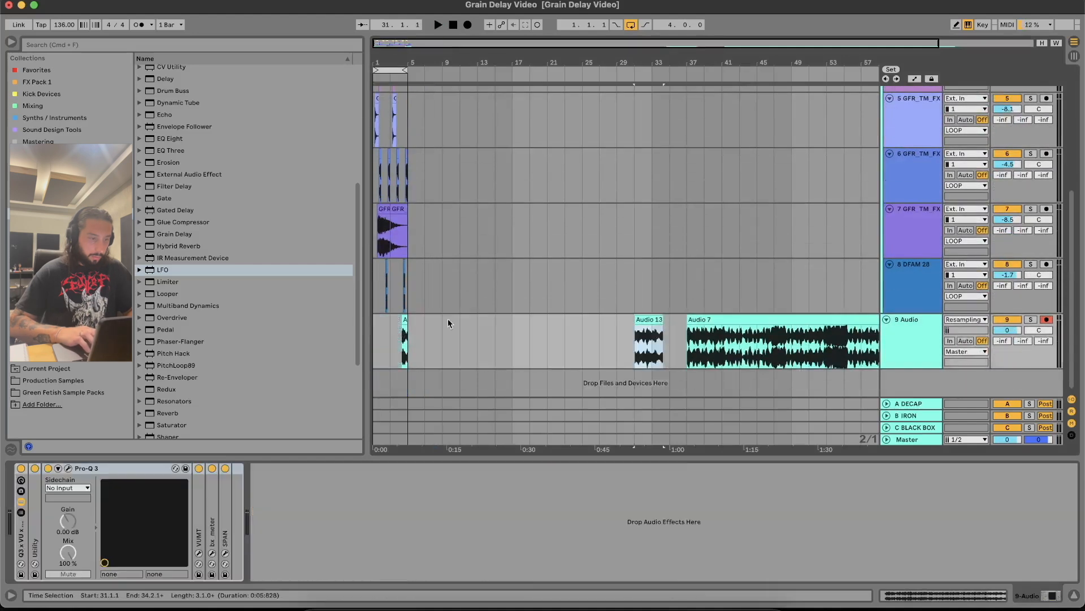
{"action": "left_click", "coordinate": [454, 25]}
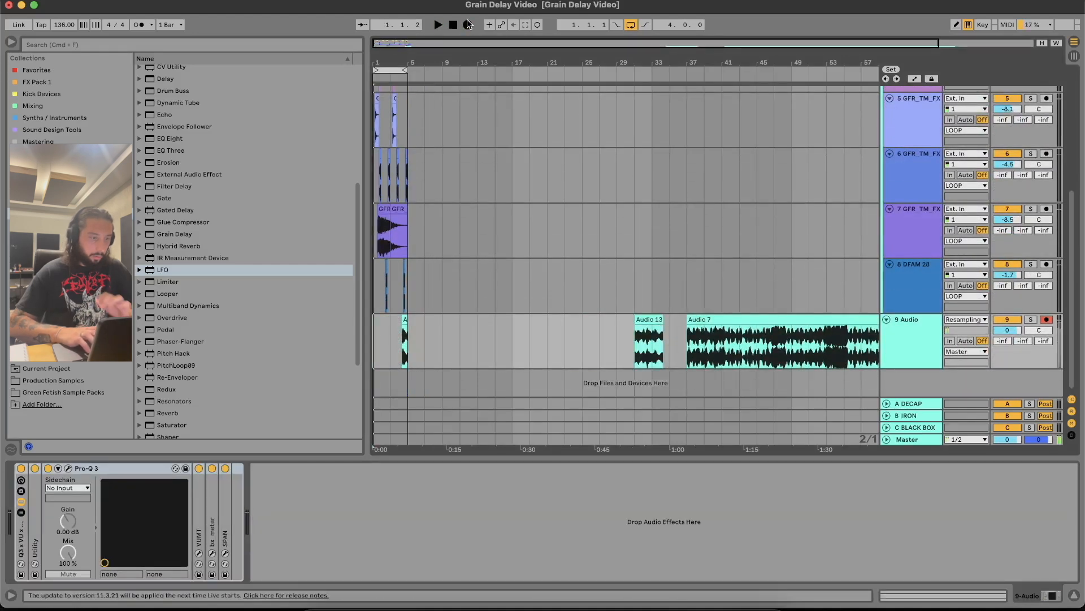
{"action": "left_click", "coordinate": [467, 25]}
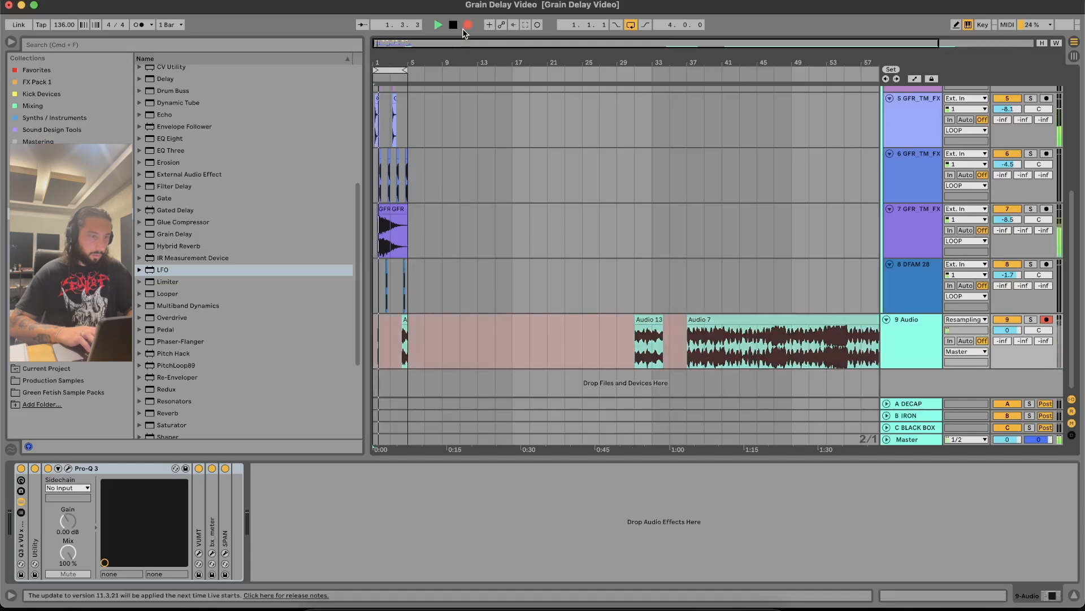
- On the LOOP group, raise Grain Delay's Rand Pitch to 161 and set the Pitch LFO to 0.63 Hz with 70.1% depth
{"action": "scroll", "coordinate": [398, 149], "scroll_direction": "up", "scroll_amount": 5}
{"action": "left_click", "coordinate": [443, 130]}
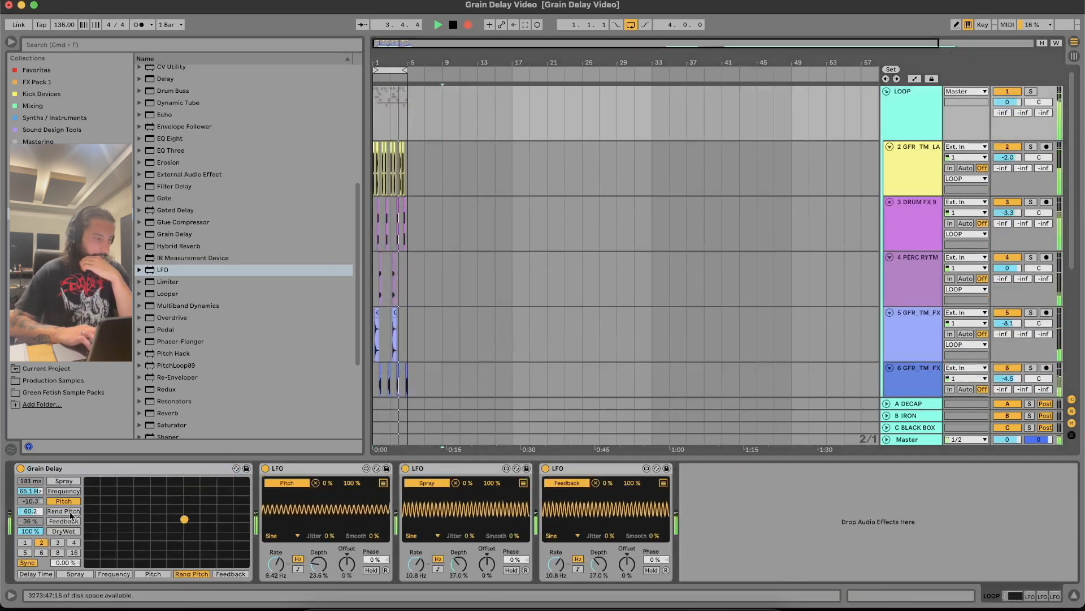
{"action": "left_click_drag", "start_coordinate": [32, 510], "coordinate": [33, 512]}
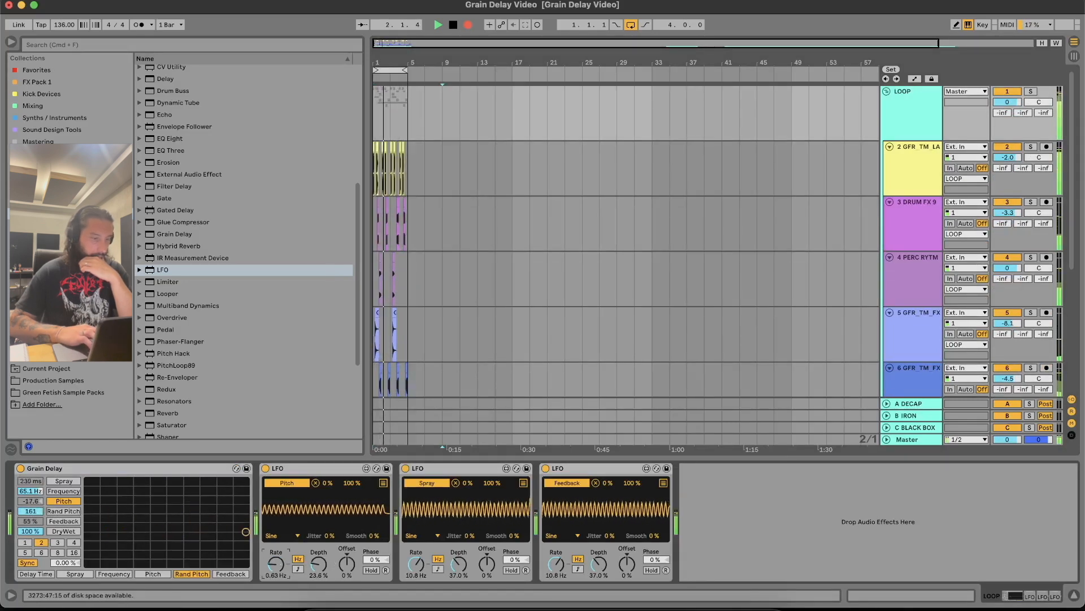
{"action": "left_click_drag", "start_coordinate": [318, 564], "coordinate": [318, 540]}
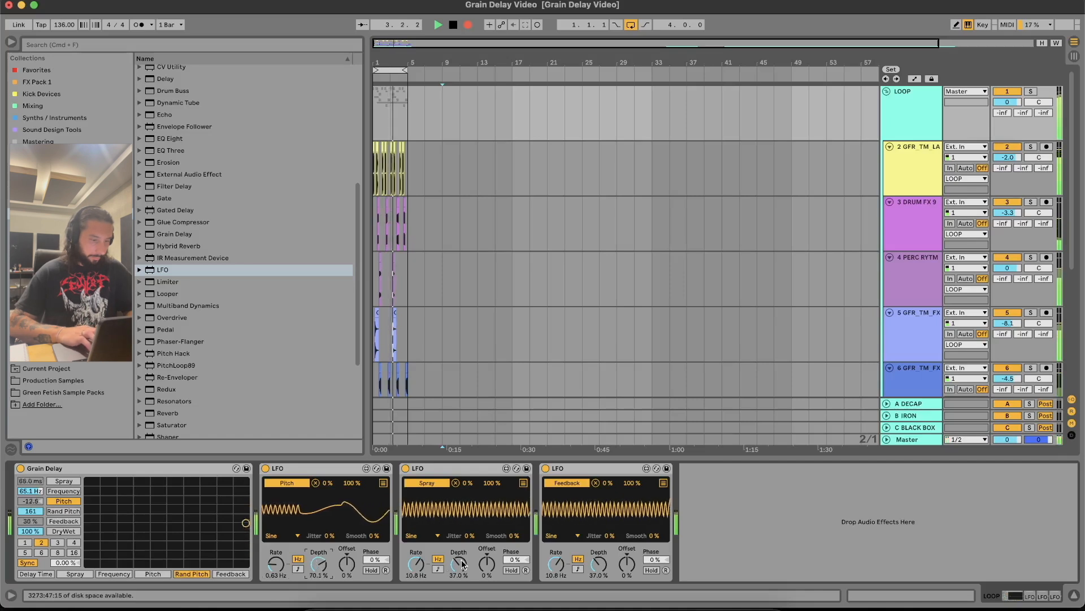
- Set the Spray LFO to 0.09 Hz with 81.1% depth and the Feedback LFO to 0.25 Hz with 77.2% depth
{"action": "left_click_drag", "start_coordinate": [416, 563], "coordinate": [416, 591]}
{"action": "left_click_drag", "start_coordinate": [459, 563], "coordinate": [459, 543]}
{"action": "left_click_drag", "start_coordinate": [556, 563], "coordinate": [599, 543]}
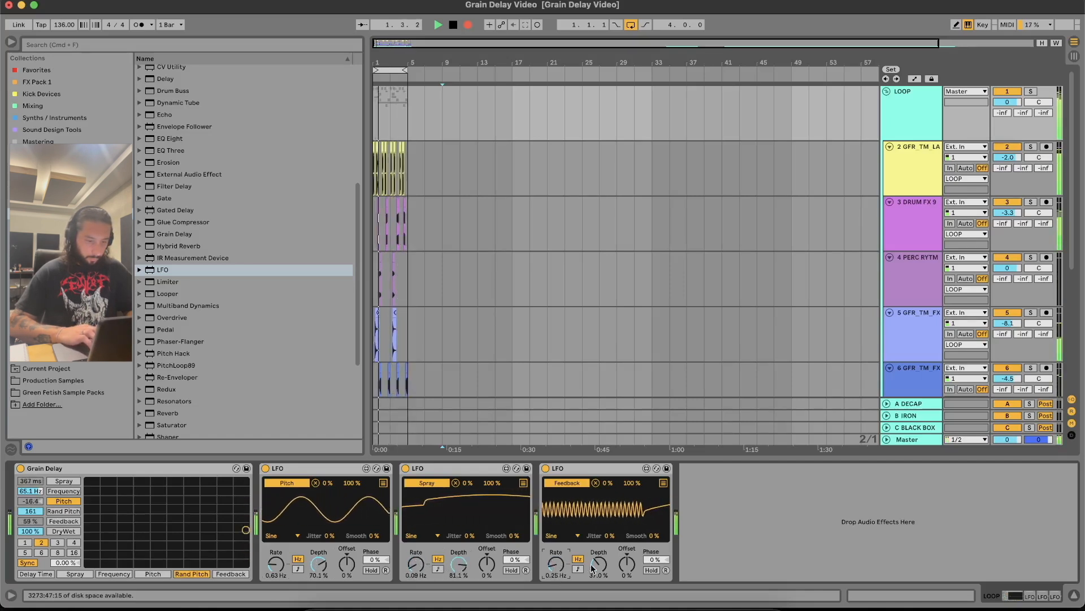
- Assign Feedback to the vertical axis of Grain Delay's pad and switch off the Pitch, Spray and Feedback LFOs
{"action": "left_click", "coordinate": [75, 522]}
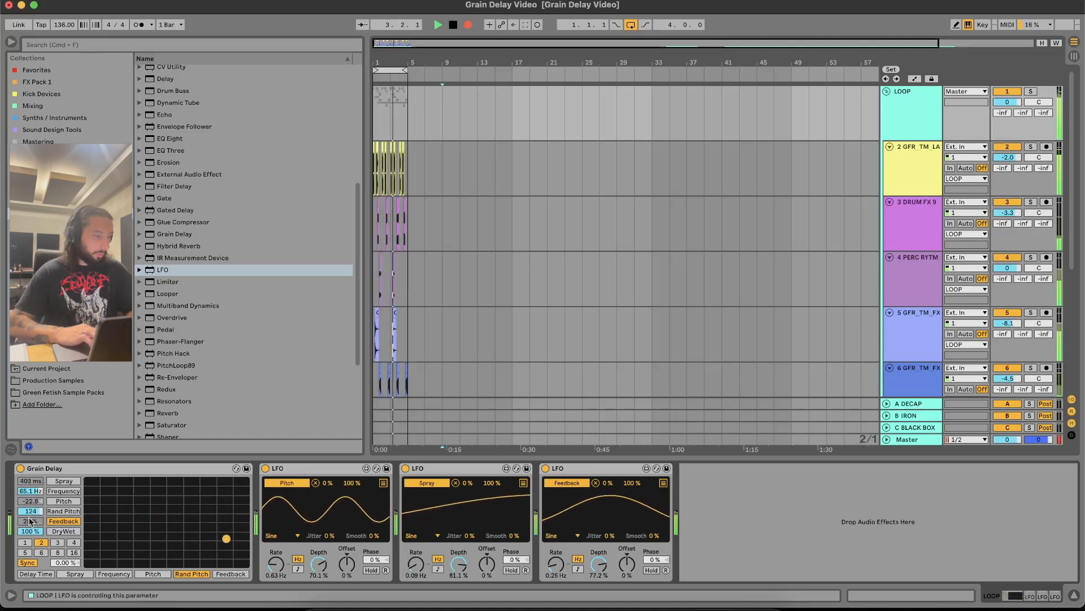
{"action": "left_click", "coordinate": [265, 468]}
{"action": "left_click", "coordinate": [405, 468]}
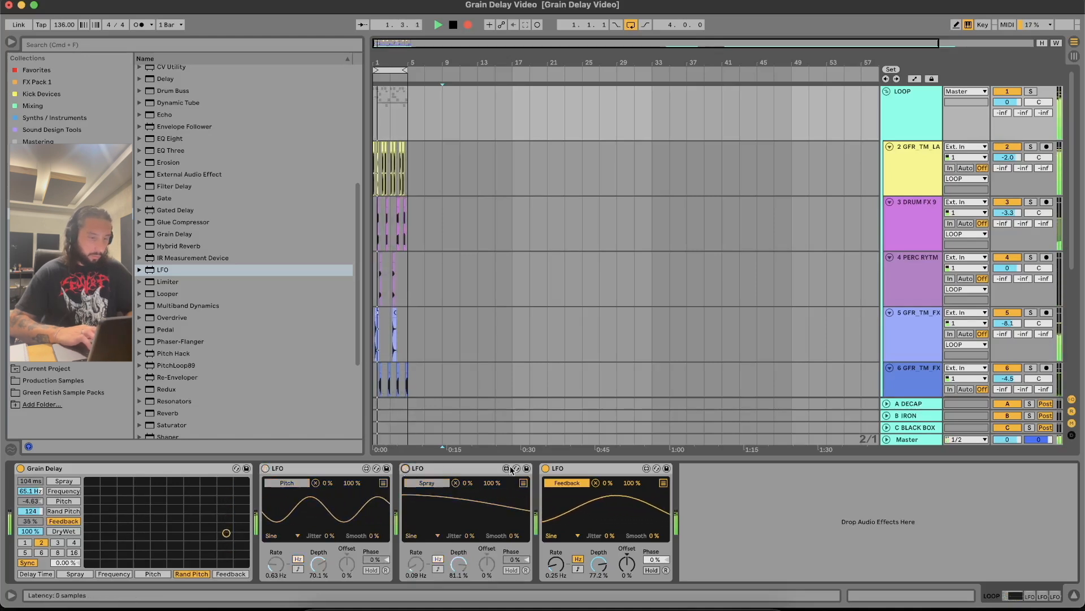
{"action": "left_click", "coordinate": [546, 468]}
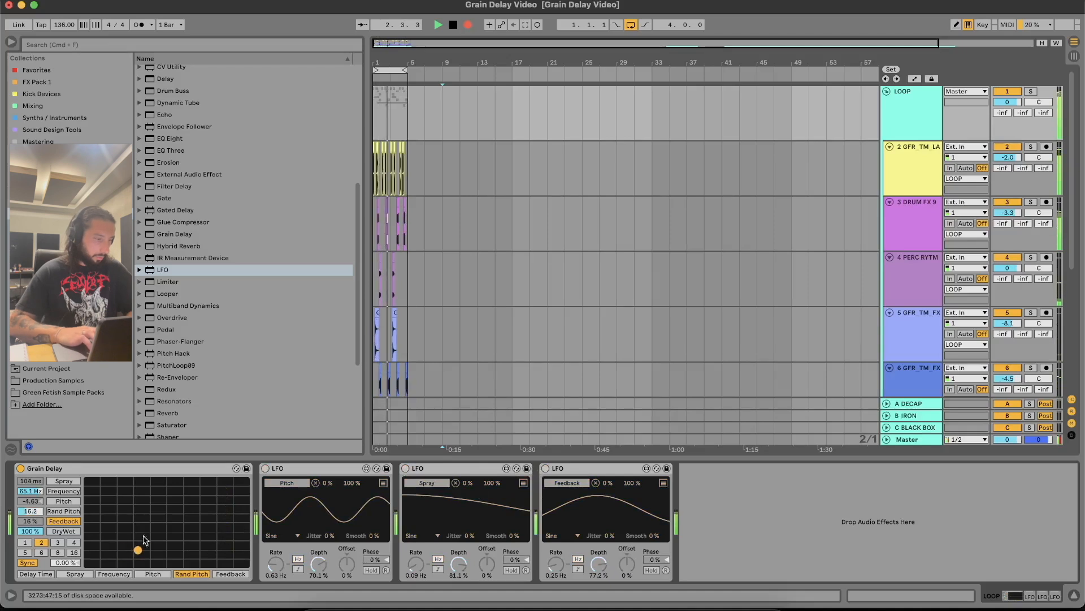
- Delete all three LFO devices from the LOOP group, leaving only Grain Delay in the chain
{"action": "left_click", "coordinate": [321, 466]}
{"action": "left_click", "coordinate": [585, 466], "text": "shift"}
{"action": "key", "text": "Delete"}
- Perform Grain Delay's pad by hand with Feedback, Pitch and Frequency in turn on the vertical axis, and stop the recording
{"action": "left_click_drag", "start_coordinate": [193, 549], "coordinate": [187, 509]}
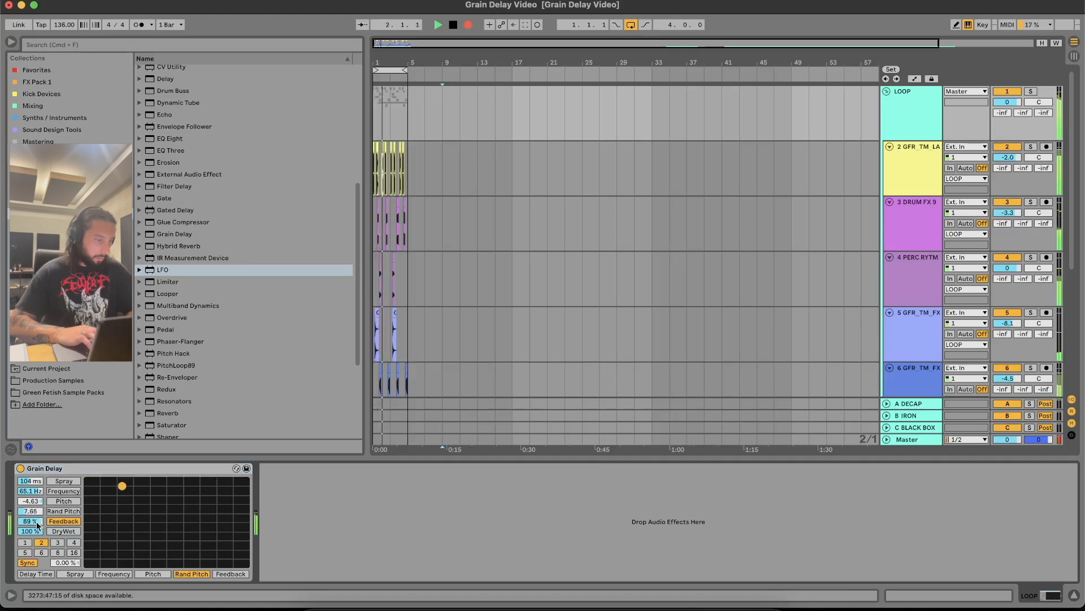
{"action": "left_click", "coordinate": [64, 501]}
{"action": "left_click_drag", "start_coordinate": [121, 509], "coordinate": [198, 497]}
{"action": "left_click_drag", "start_coordinate": [213, 537], "coordinate": [189, 510]}
{"action": "left_click", "coordinate": [64, 490]}
{"action": "key", "text": "space"}
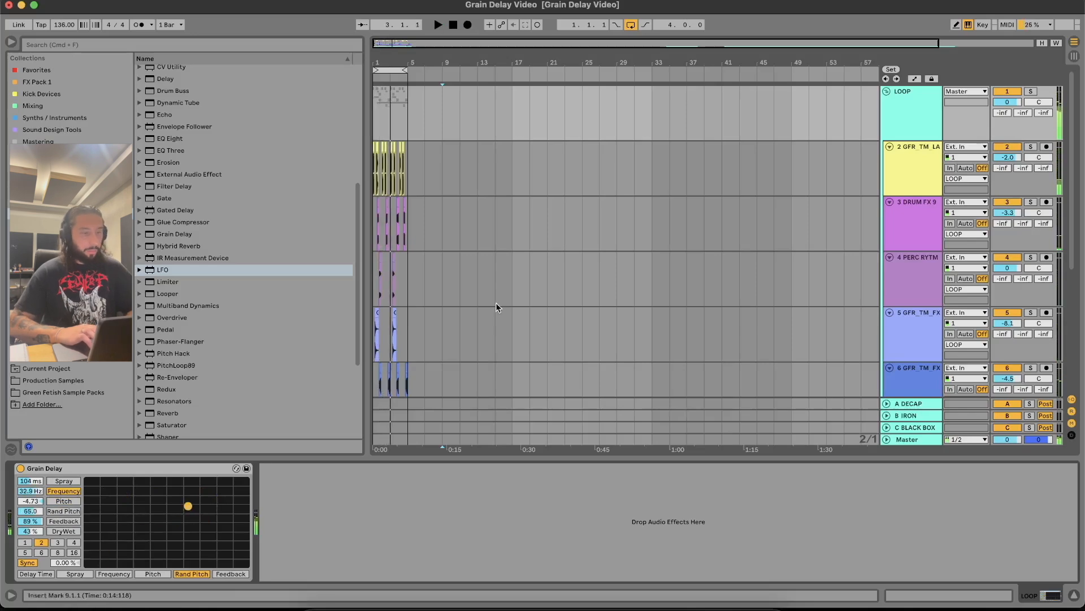
- Move the first recorded clip on 9 Audio from bar 1 to bar 13
{"action": "scroll", "coordinate": [497, 303], "scroll_direction": "down", "scroll_amount": 5}
{"action": "left_click", "coordinate": [442, 316]}
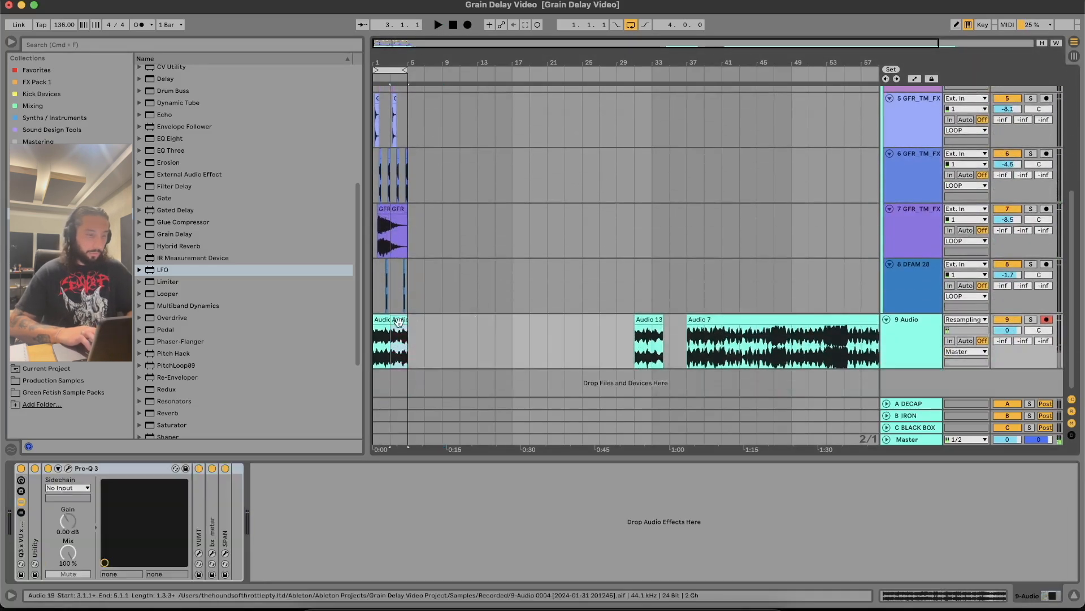
{"action": "left_click_drag", "start_coordinate": [381, 342], "coordinate": [487, 342]}
{"action": "left_click", "coordinate": [460, 334]}
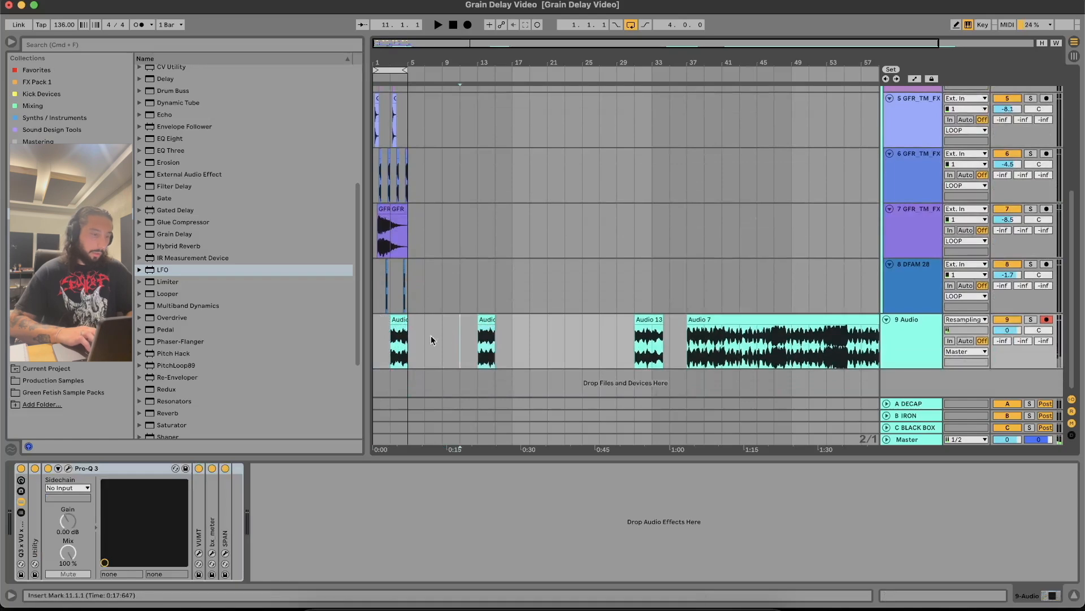
- Remove the recorded clip at bar 3 on 9 Audio and place the insert marker on the LOOP group at bar 1
{"action": "left_click", "coordinate": [405, 320]}
{"action": "scroll", "coordinate": [456, 170], "scroll_direction": "up", "scroll_amount": 5}
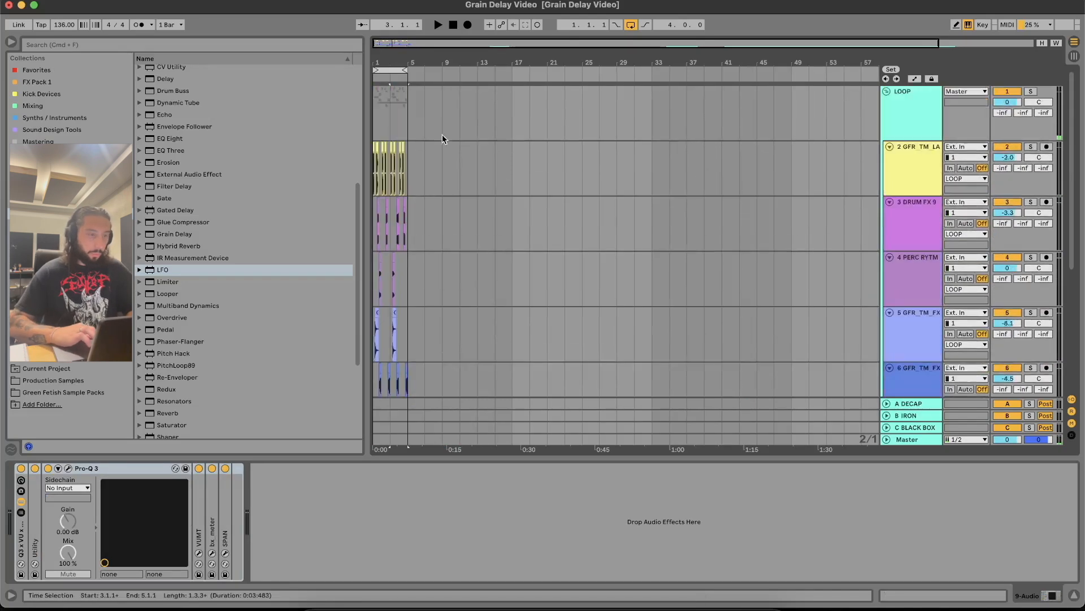
{"action": "left_click", "coordinate": [403, 100]}
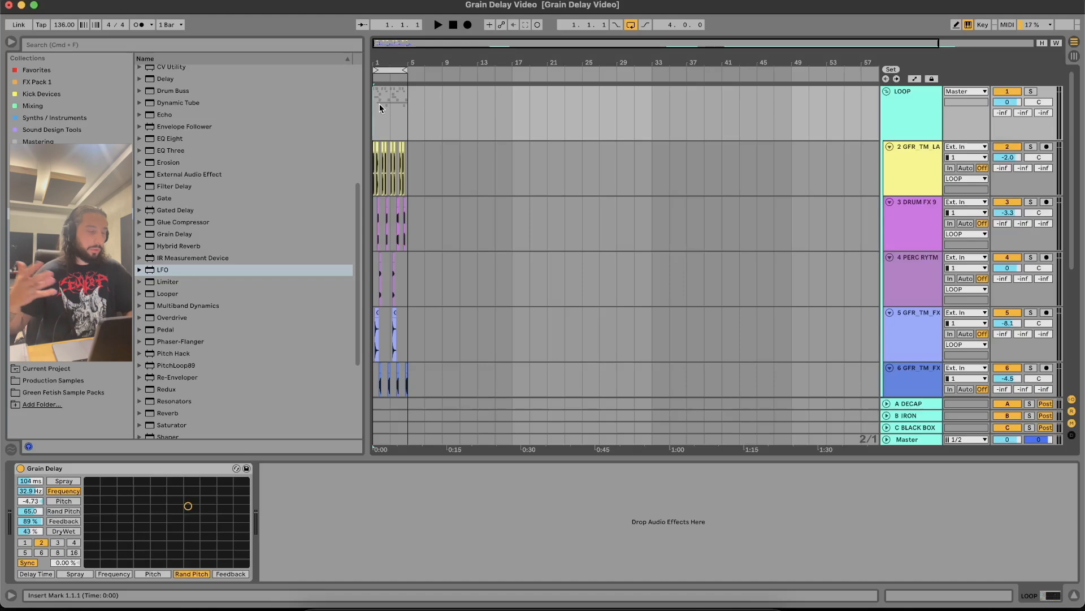
{"action": "scroll", "coordinate": [517, 208], "scroll_direction": "down", "scroll_amount": 3}
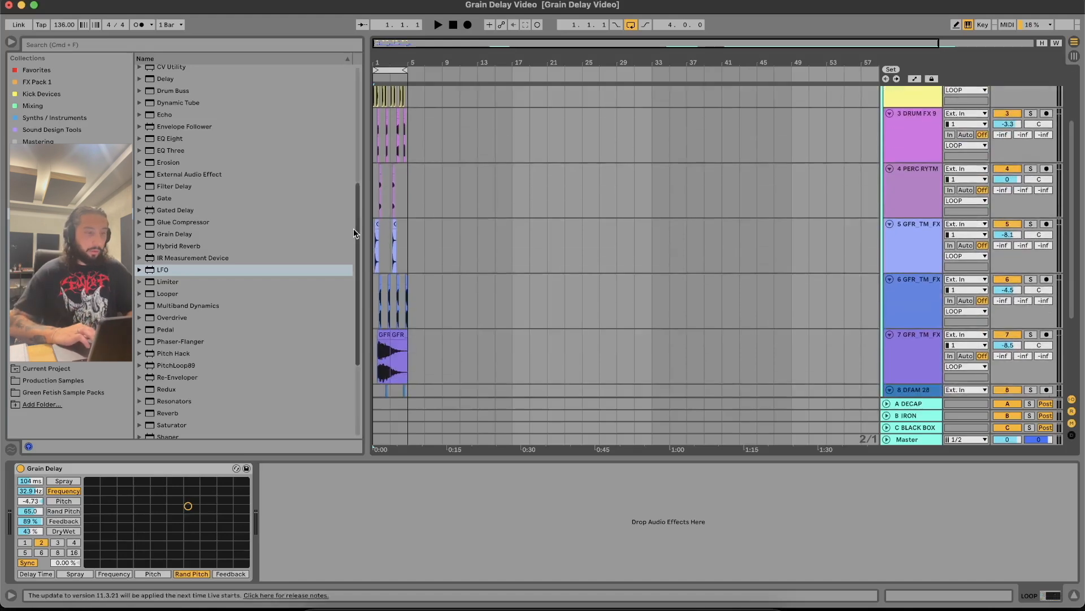
{"action": "left_click", "coordinate": [374, 205]}
{"action": "key", "text": "plus"}
{"action": "key", "text": "plus"}
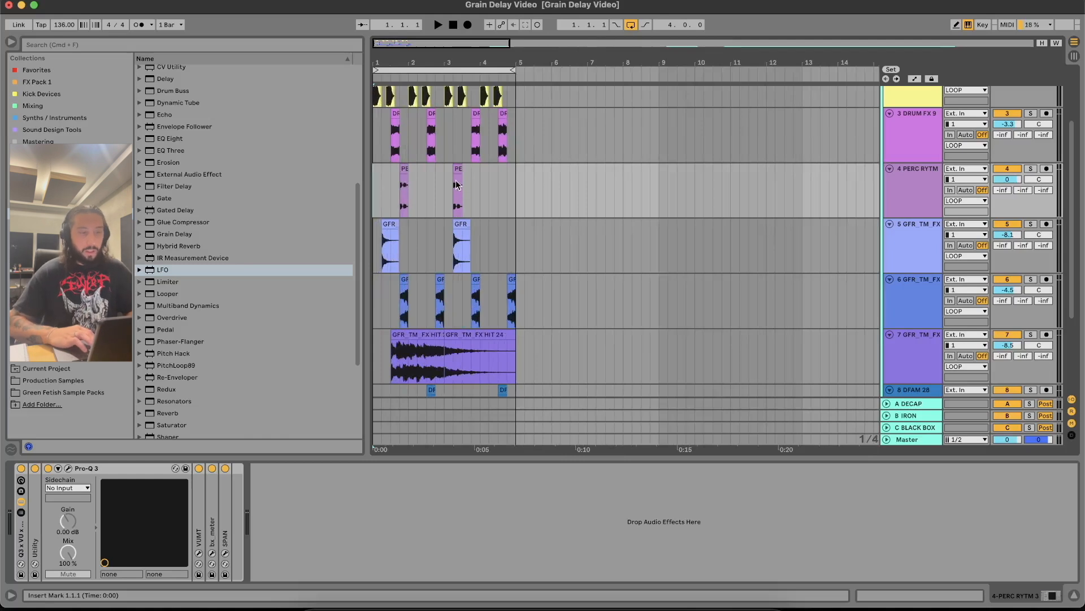
{"action": "scroll", "coordinate": [490, 199], "scroll_direction": "up", "scroll_amount": 3}
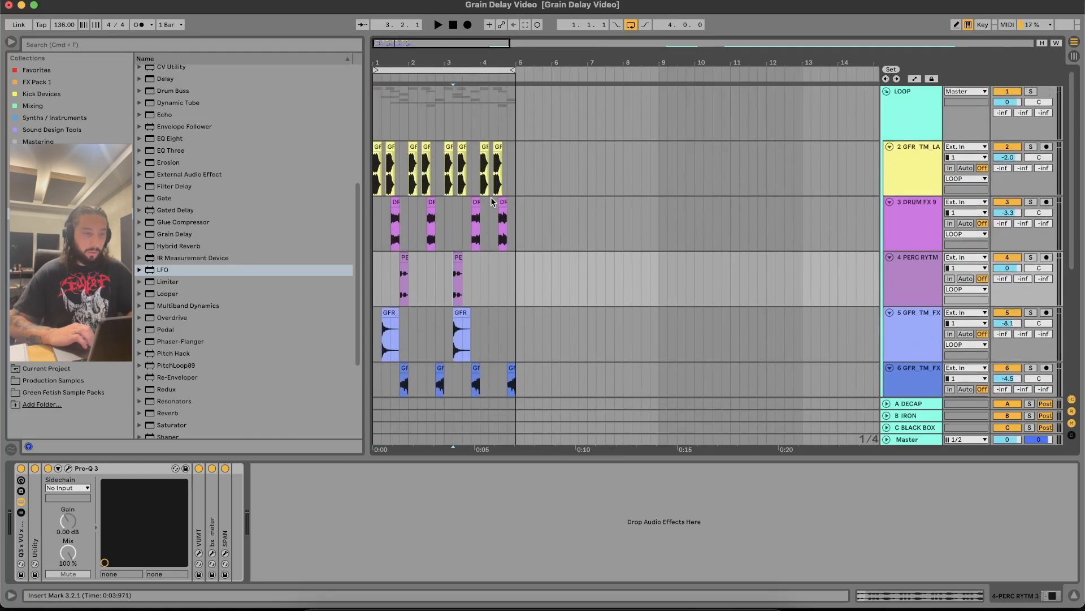
{"action": "left_click", "coordinate": [514, 240]}
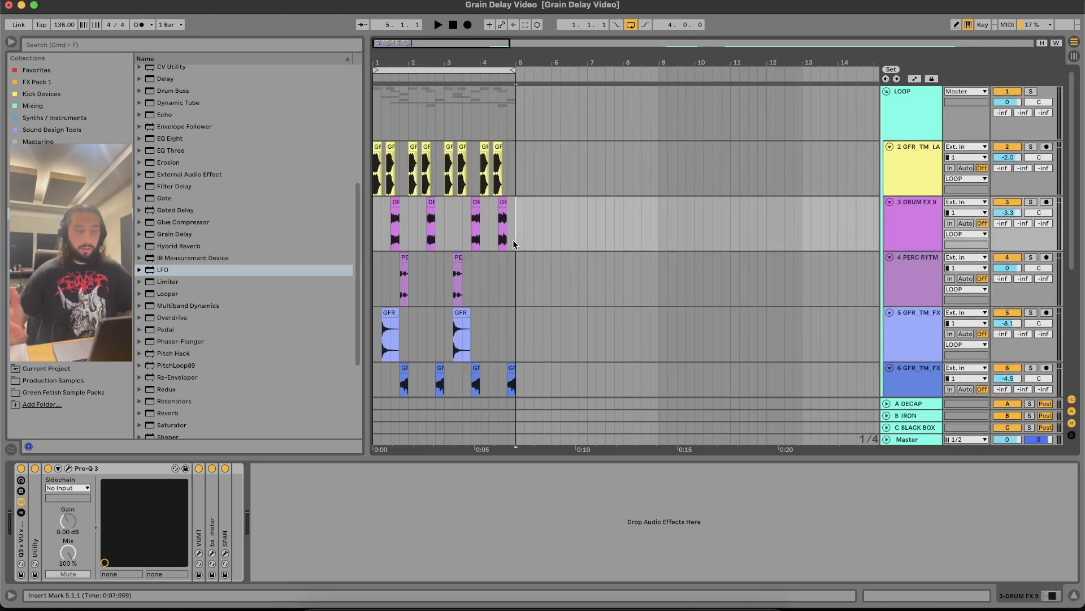
{"action": "left_click", "coordinate": [382, 130]}
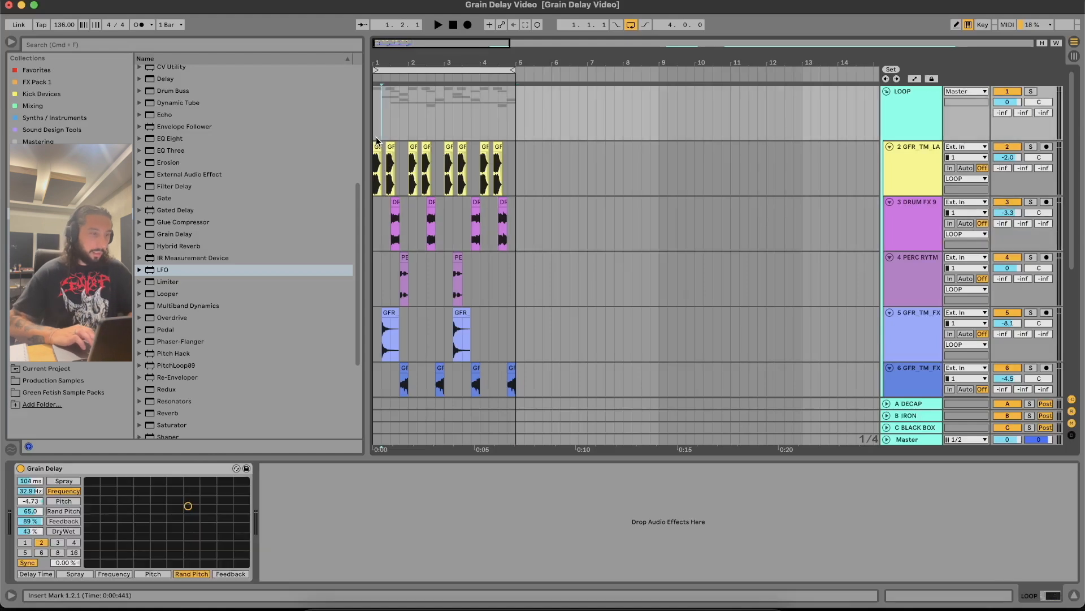
- Select the LOOP group at bar 1 and add an Amp after Grain Delay in its device chain
{"action": "left_click", "coordinate": [375, 129]}
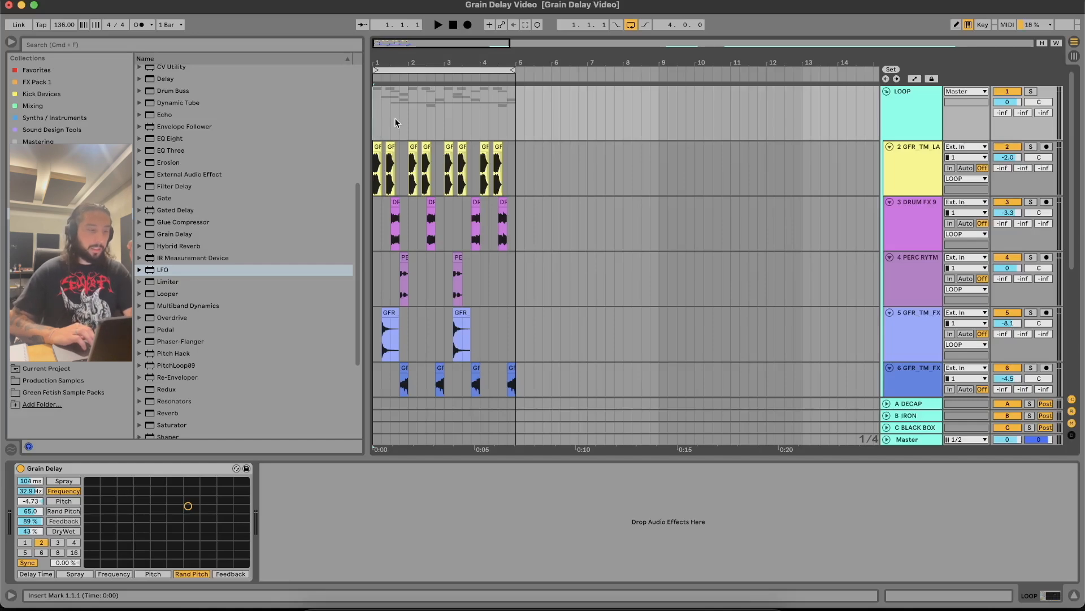
{"action": "scroll", "coordinate": [487, 230], "scroll_direction": "down", "scroll_amount": 8}
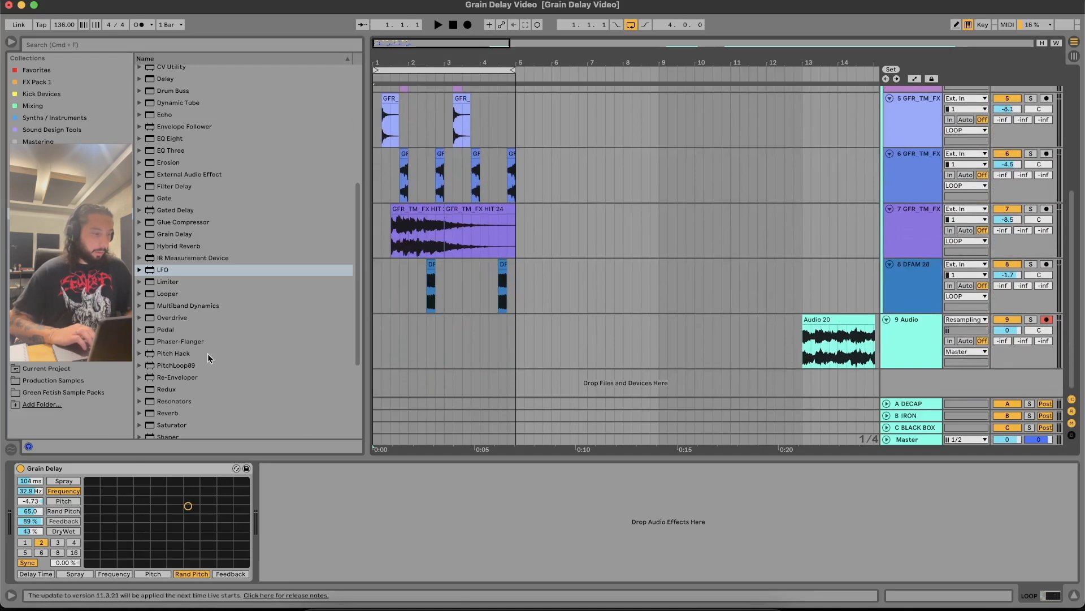
{"action": "scroll", "coordinate": [201, 197], "scroll_direction": "up", "scroll_amount": 10}
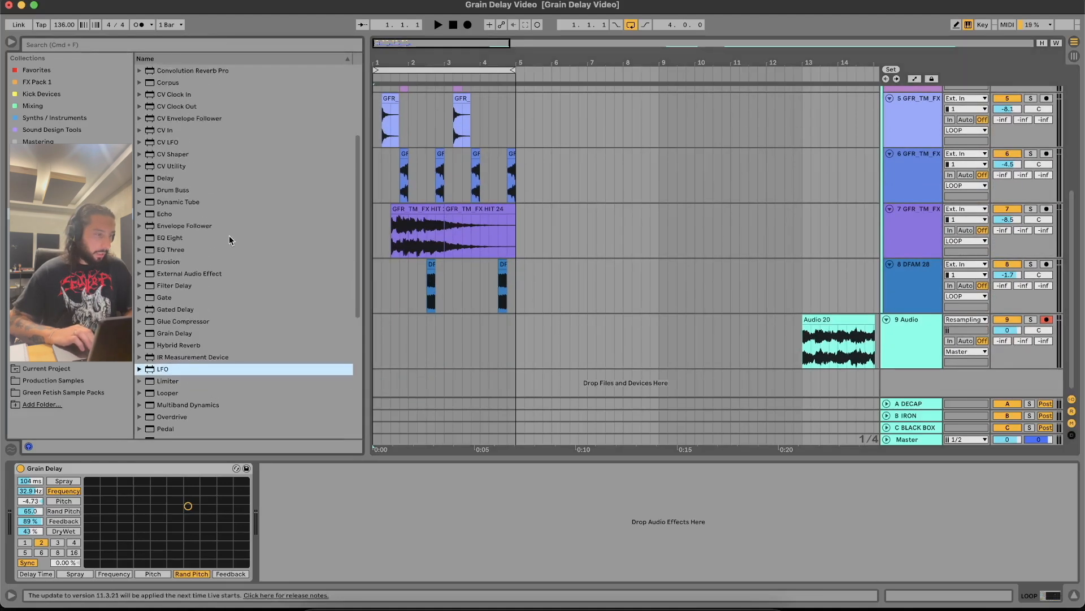
{"action": "scroll", "coordinate": [231, 237], "scroll_direction": "up", "scroll_amount": 4}
{"action": "left_click_drag", "start_coordinate": [152, 86], "coordinate": [360, 531]}
- Play the loop while sweeping Grain Delay's pad, and reorder the chain so that Amp comes before Grain Delay
{"action": "key", "text": "space"}
{"action": "left_click_drag", "start_coordinate": [237, 499], "coordinate": [144, 525]}
{"action": "left_click", "coordinate": [308, 475]}
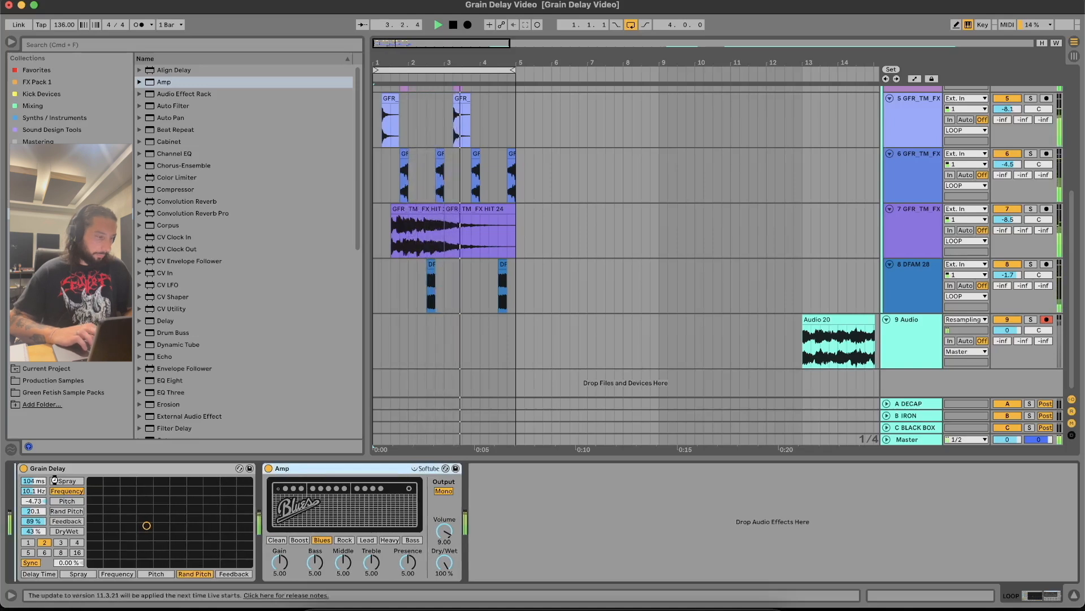
{"action": "left_click_drag", "start_coordinate": [56, 468], "coordinate": [368, 469]}
- Switch Amp to Heavy, bring Grain Delay's pad to 150 Hz Frequency and 0.00 Rand Pitch, and stop playback
{"action": "left_click_drag", "start_coordinate": [347, 523], "coordinate": [410, 489]}
{"action": "left_click", "coordinate": [369, 530]}
{"action": "left_click", "coordinate": [141, 540]}
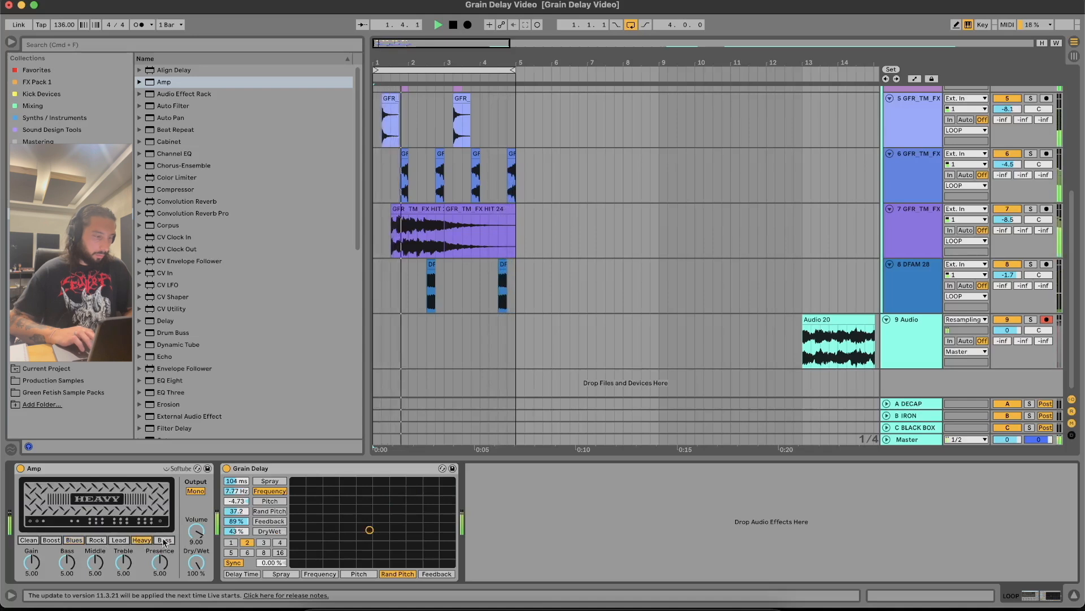
{"action": "left_click_drag", "start_coordinate": [323, 528], "coordinate": [293, 481]}
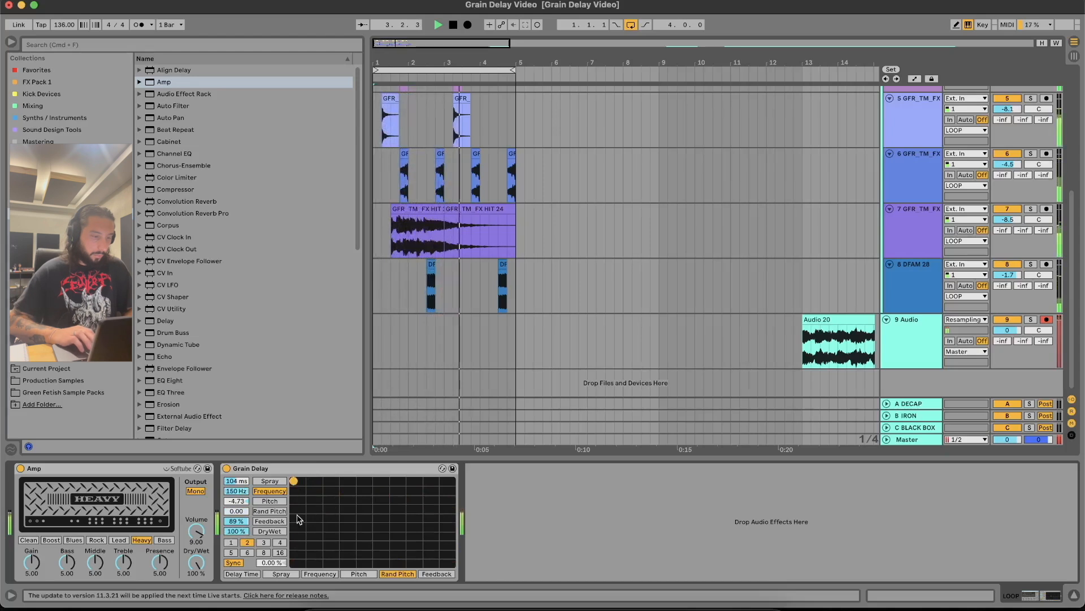
{"action": "key", "text": "space"}
- Start recording on 9 Audio from bar 1 and bring the LOOP group's devices back into view
{"action": "left_click", "coordinate": [374, 342]}
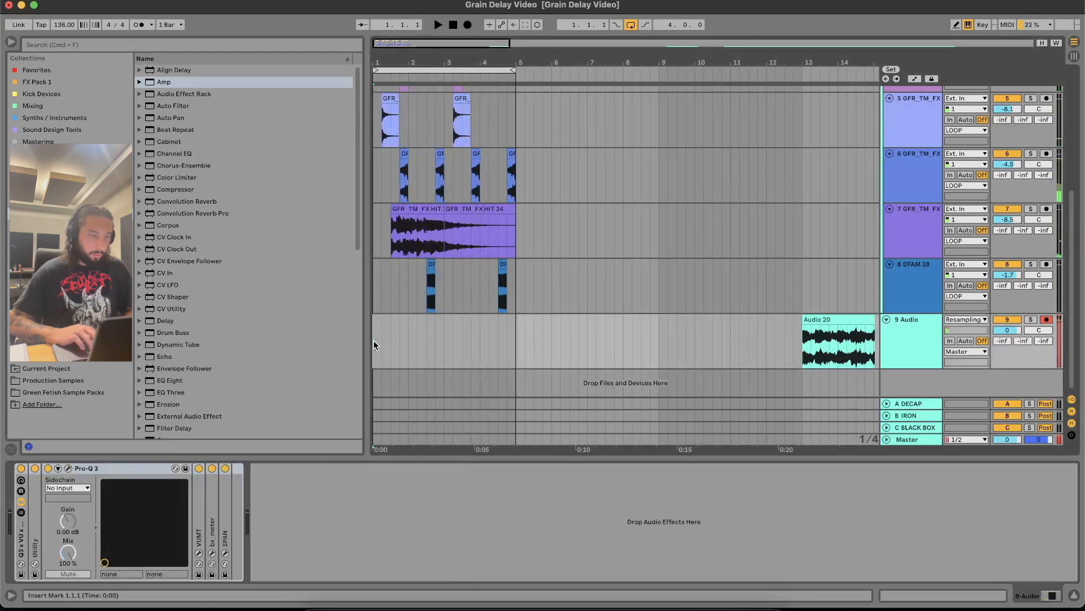
{"action": "left_click", "coordinate": [468, 24]}
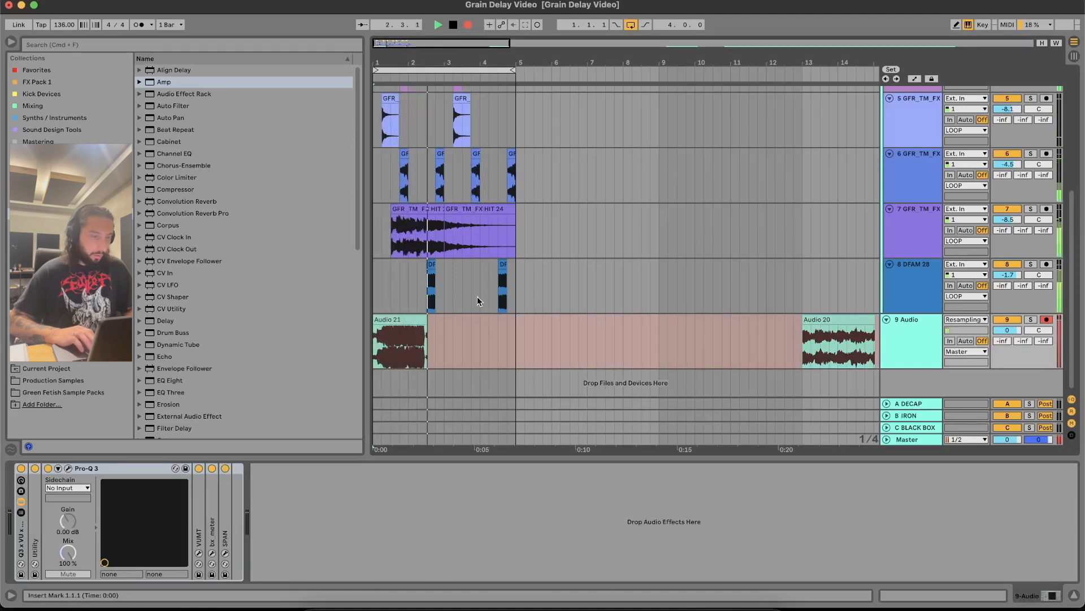
{"action": "scroll", "coordinate": [478, 301], "scroll_direction": "up", "scroll_amount": 5}
{"action": "left_click", "coordinate": [454, 107]}
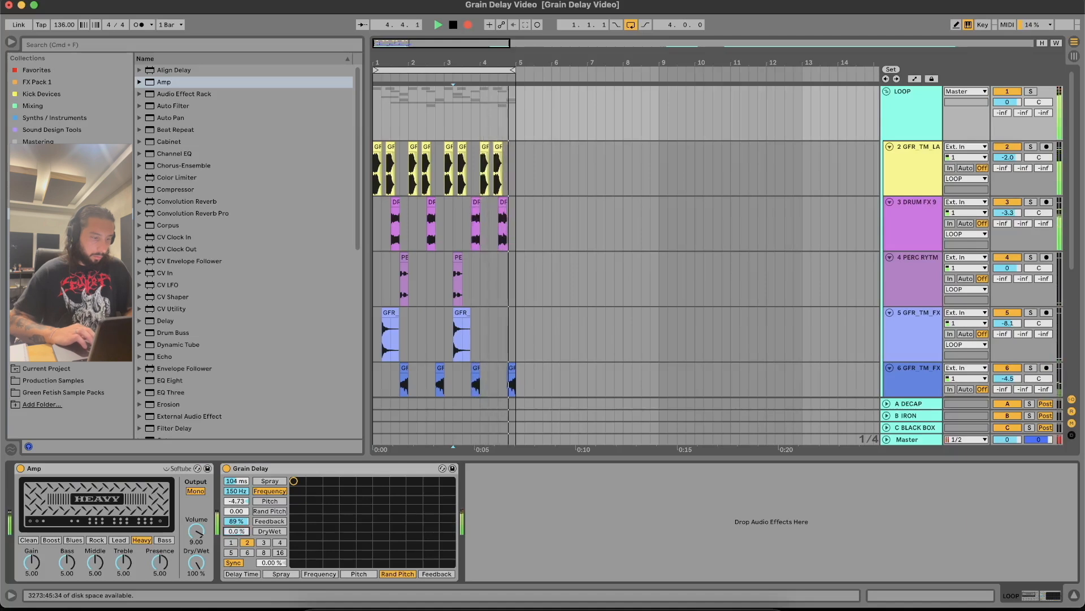
- Set Grain Delay to 34% DryWet, 94% Feedback and beat division 3, and perform its pad with Rand Pitch on the vertical axis
{"action": "left_click_drag", "start_coordinate": [237, 531], "coordinate": [445, 480]}
{"action": "left_click", "coordinate": [277, 521]}
{"action": "left_click", "coordinate": [269, 511]}
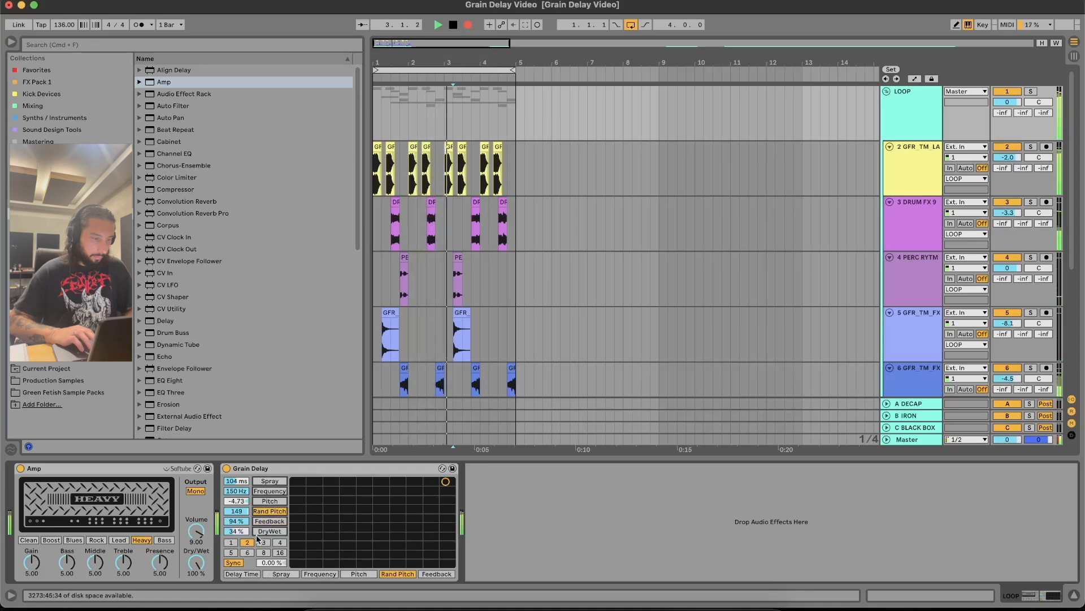
{"action": "left_click", "coordinate": [264, 542]}
{"action": "left_click_drag", "start_coordinate": [314, 481], "coordinate": [402, 492]}
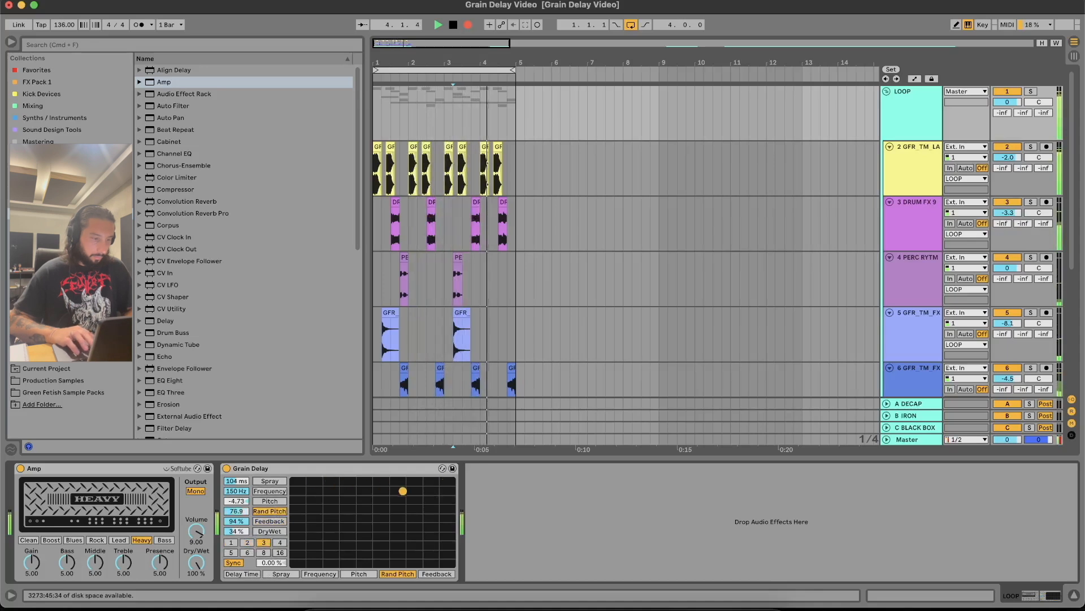
- Perform Grain Delay's pad with Spray on the vertical axis, and set Amp's Bass to 0.00 and its Middle and Treble to 10.0
{"action": "left_click", "coordinate": [293, 491]}
{"action": "left_click", "coordinate": [269, 481]}
{"action": "mouse_move", "coordinate": [339, 520]}
{"action": "left_mouse_down"}
{"action": "mouse_move", "coordinate": [424, 513]}
{"action": "mouse_move", "coordinate": [333, 527]}
{"action": "mouse_move", "coordinate": [325, 552]}
{"action": "left_mouse_up"}
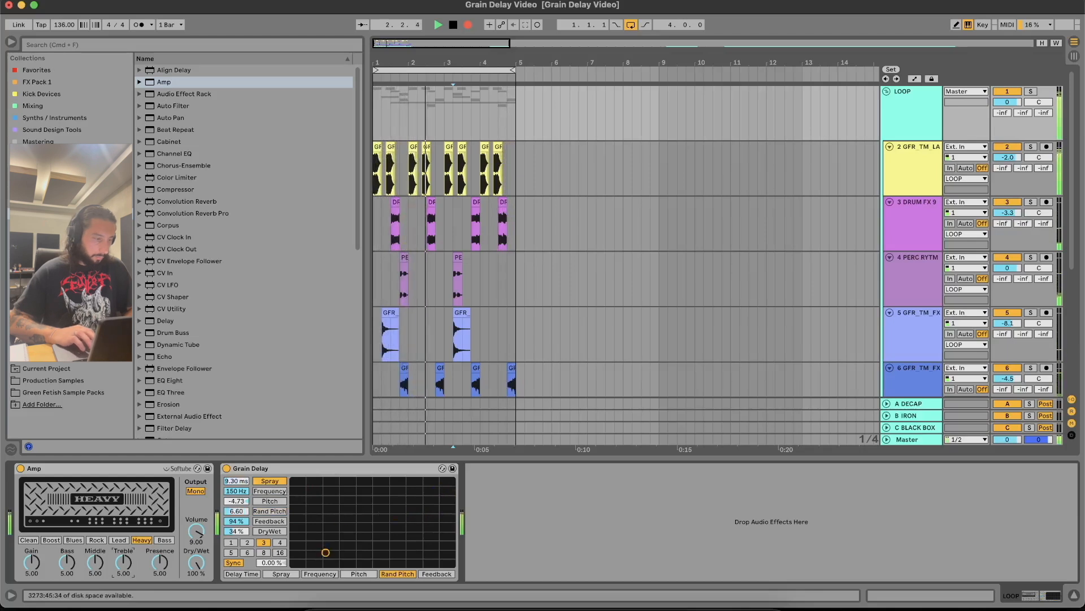
{"action": "mouse_move", "coordinate": [325, 552]}
{"action": "left_mouse_down"}
{"action": "mouse_move", "coordinate": [318, 546]}
{"action": "mouse_move", "coordinate": [410, 497]}
{"action": "mouse_move", "coordinate": [405, 523]}
{"action": "mouse_move", "coordinate": [294, 562]}
{"action": "left_mouse_up"}
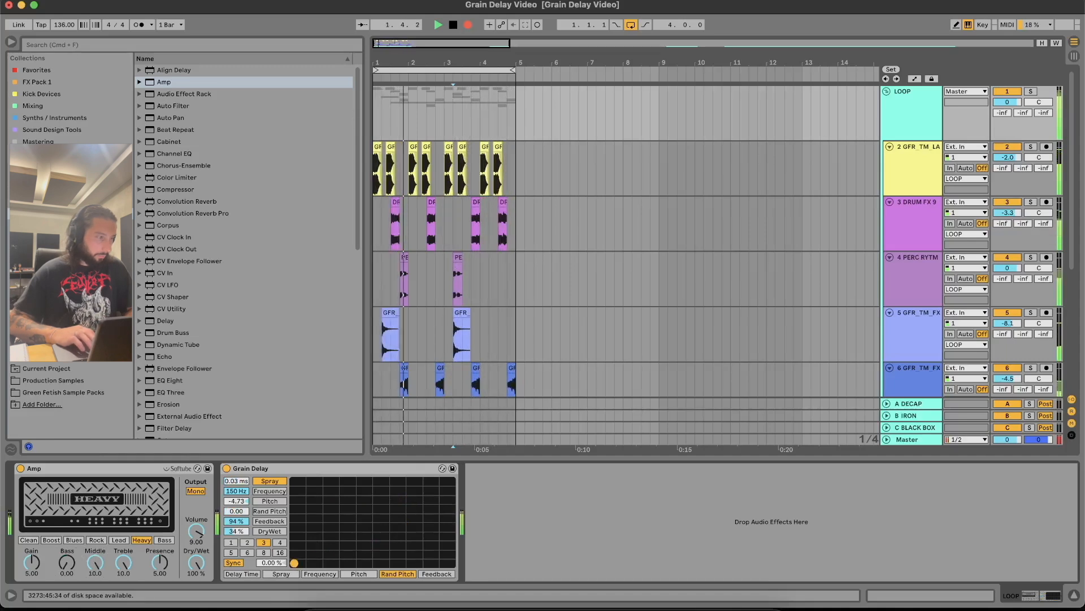
- Add EQ Eight after Grain Delay, shaping band 1 as a low cut and raising band 4 to about 5.08 dB at 5.05 kHz
{"action": "scroll", "coordinate": [192, 261], "scroll_direction": "down", "scroll_amount": 3}
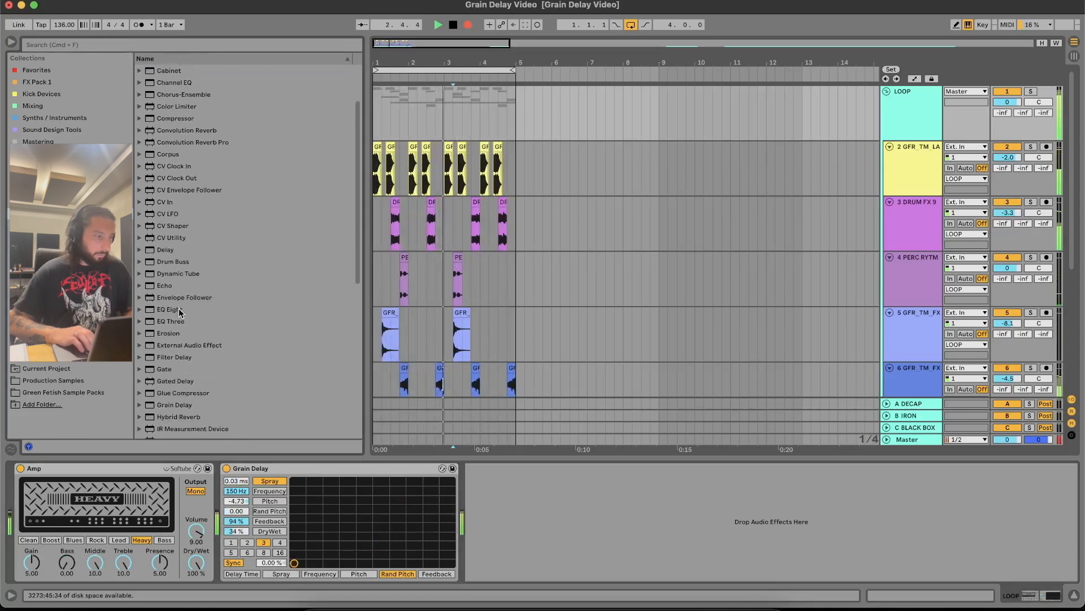
{"action": "left_click", "coordinate": [172, 310]}
{"action": "double_click", "coordinate": [172, 310]}
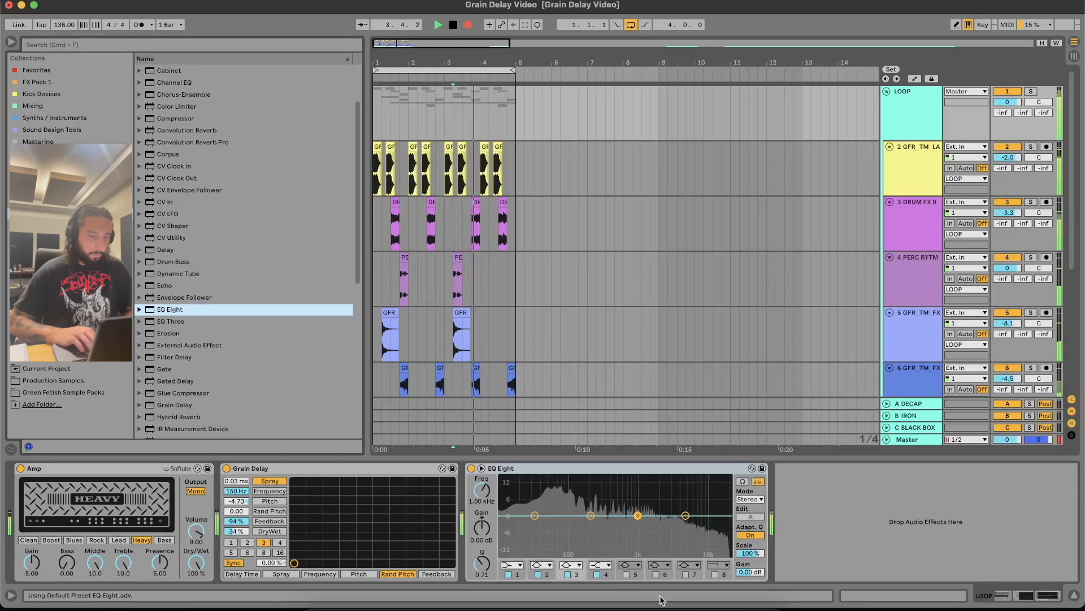
{"action": "left_click", "coordinate": [512, 565]}
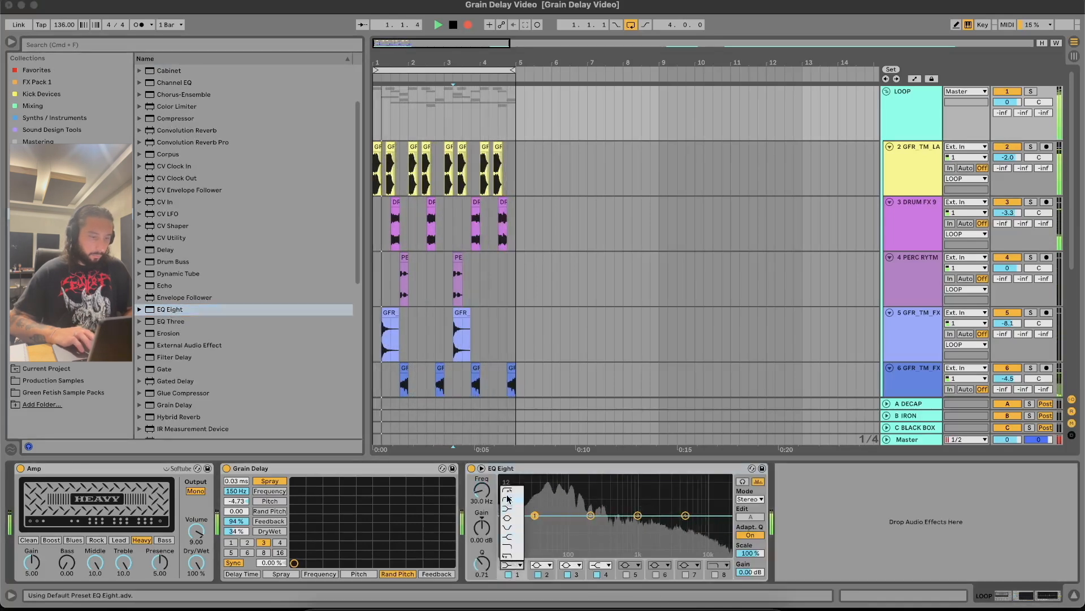
{"action": "left_click", "coordinate": [513, 550]}
{"action": "mouse_move", "coordinate": [534, 516]}
{"action": "left_mouse_down"}
{"action": "mouse_move", "coordinate": [608, 525]}
{"action": "mouse_move", "coordinate": [685, 503]}
{"action": "left_mouse_up"}
- Perform Grain Delay's pad to about 145 ms Spray and 28.0 Rand Pitch, and stop the recording
{"action": "mouse_move", "coordinate": [395, 511]}
{"action": "left_mouse_down"}
{"action": "mouse_move", "coordinate": [384, 481]}
{"action": "mouse_move", "coordinate": [409, 508]}
{"action": "mouse_move", "coordinate": [360, 519]}
{"action": "left_mouse_up"}
{"action": "key", "text": "space"}
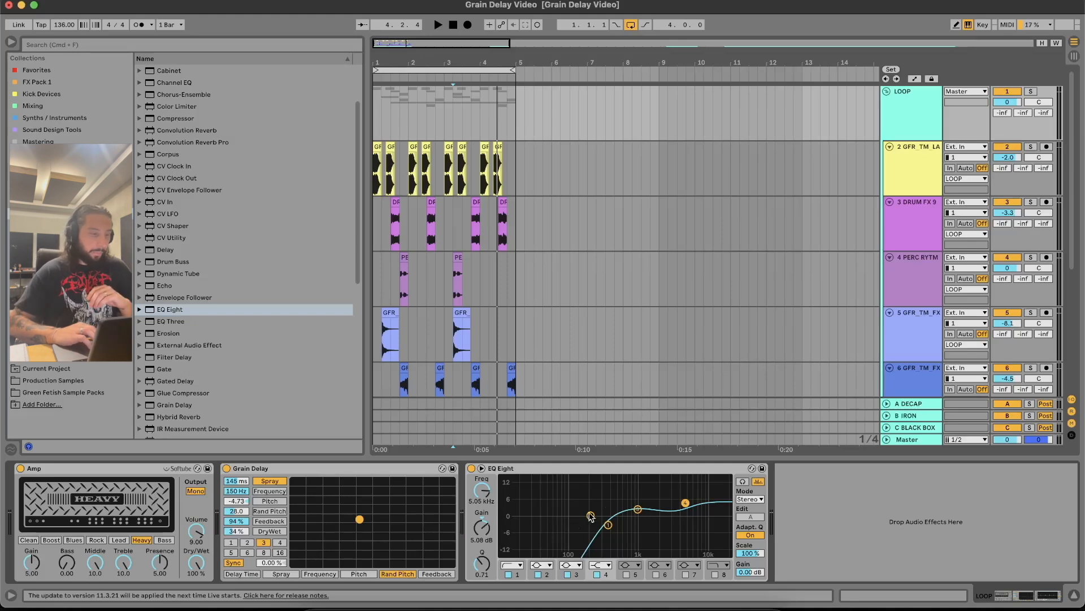
- Move the Audio 20 clip on 9 Audio from bar 13 to bar 23
{"action": "left_click", "coordinate": [481, 328]}
{"action": "scroll", "coordinate": [481, 325], "scroll_direction": "down", "scroll_amount": 5}
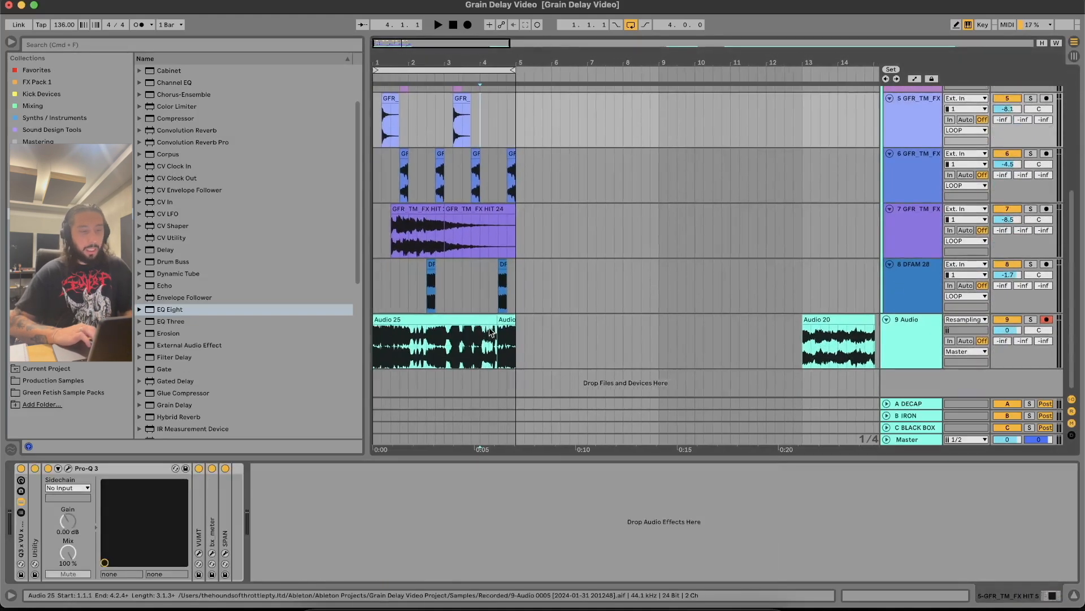
{"action": "scroll", "coordinate": [551, 341], "scroll_direction": "down", "scroll_amount": 10}
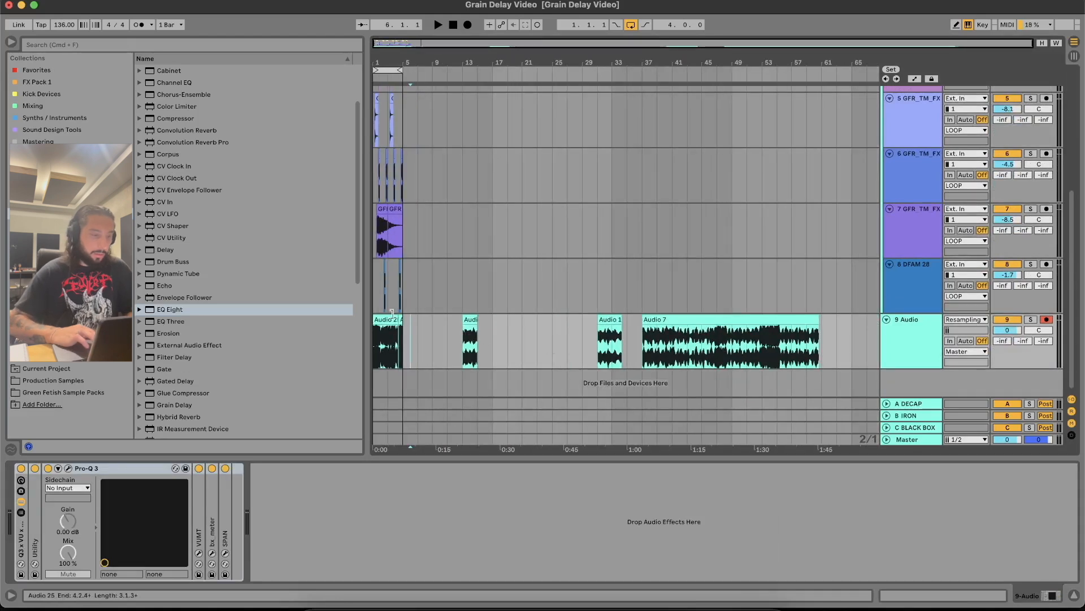
{"action": "left_click_drag", "start_coordinate": [474, 320], "coordinate": [553, 321]}
- Extend the end of the Audio 25 clip to about bar 10 and move the clip to start at about bar 10
{"action": "left_click", "coordinate": [384, 320]}
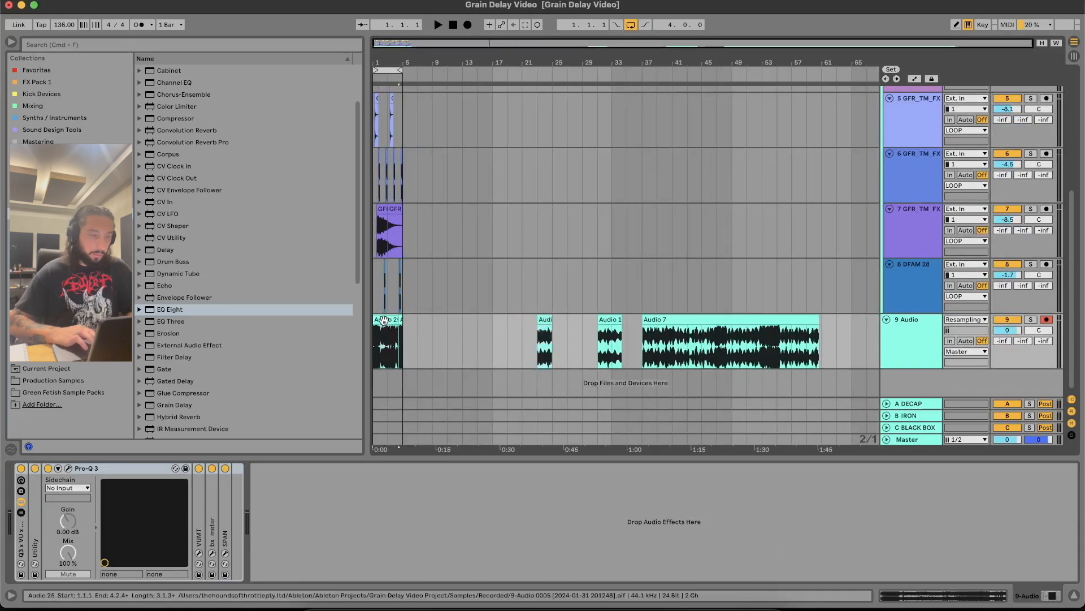
{"action": "left_click_drag", "start_coordinate": [402, 328], "coordinate": [444, 328]}
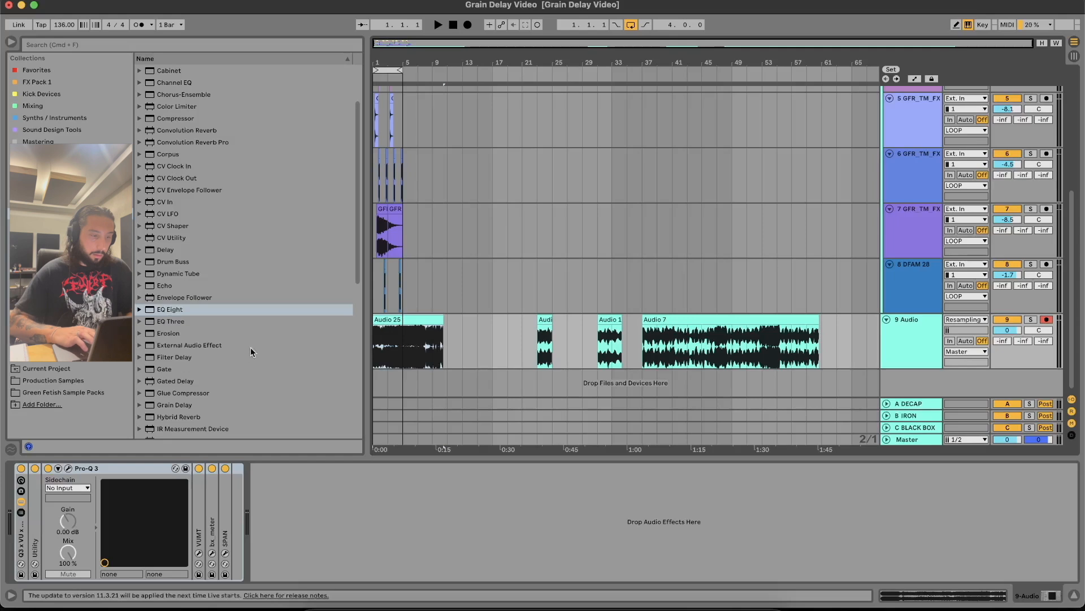
{"action": "left_click_drag", "start_coordinate": [398, 339], "coordinate": [469, 338]}
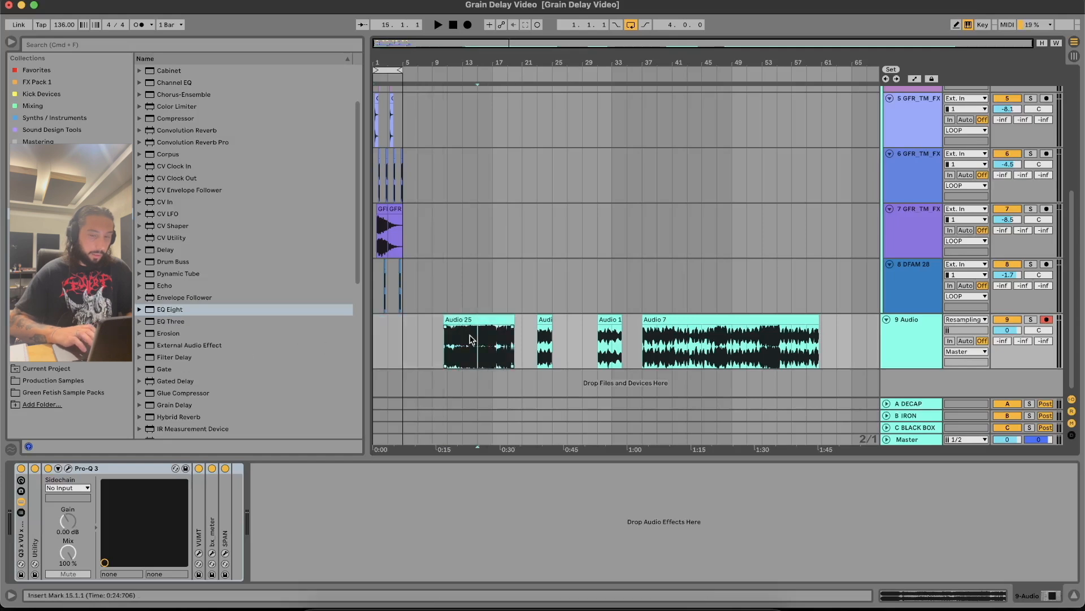
- Hide the browser and extend the start of the Audio 25 clip back to 3.3.1
{"action": "left_click", "coordinate": [463, 339]}
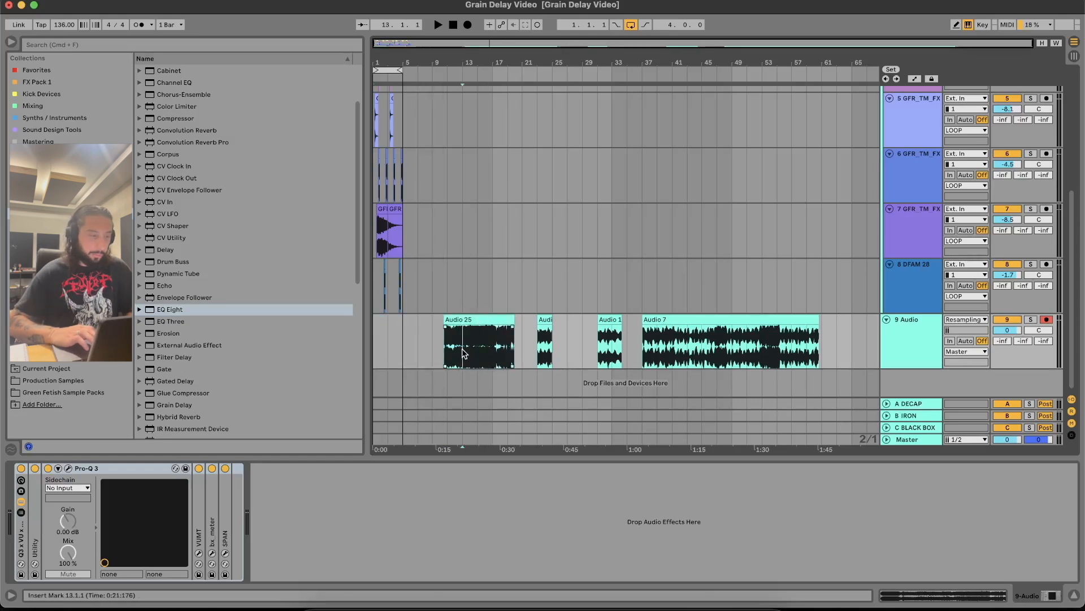
{"action": "scroll", "coordinate": [490, 357], "scroll_direction": "up", "scroll_amount": 4}
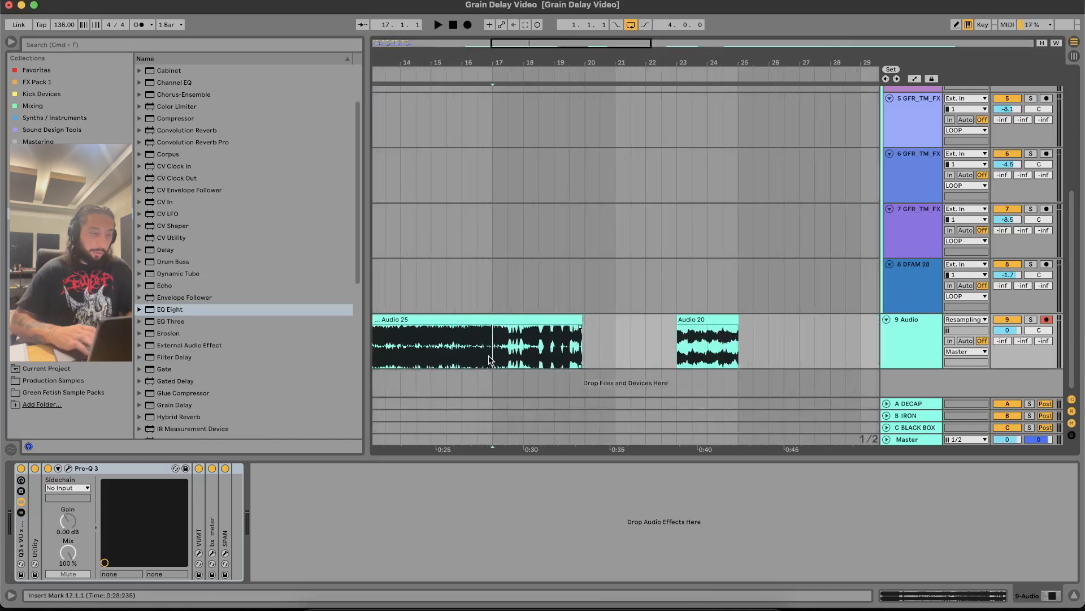
{"action": "left_click", "coordinate": [542, 348]}
{"action": "left_click", "coordinate": [11, 41]}
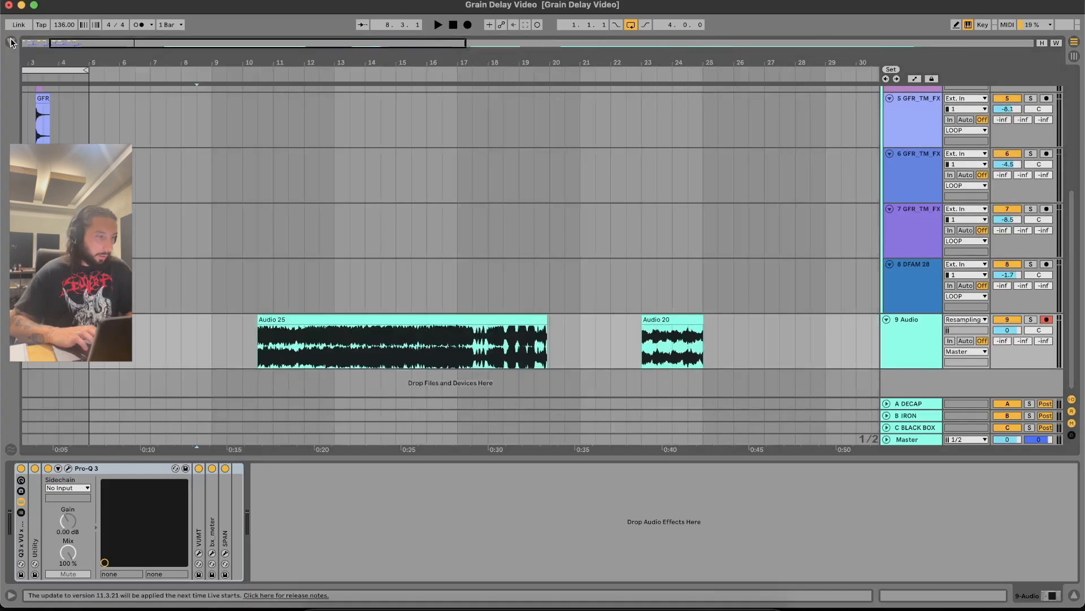
{"action": "left_click", "coordinate": [304, 346]}
{"action": "left_click_drag", "start_coordinate": [258, 314], "coordinate": [48, 314]}
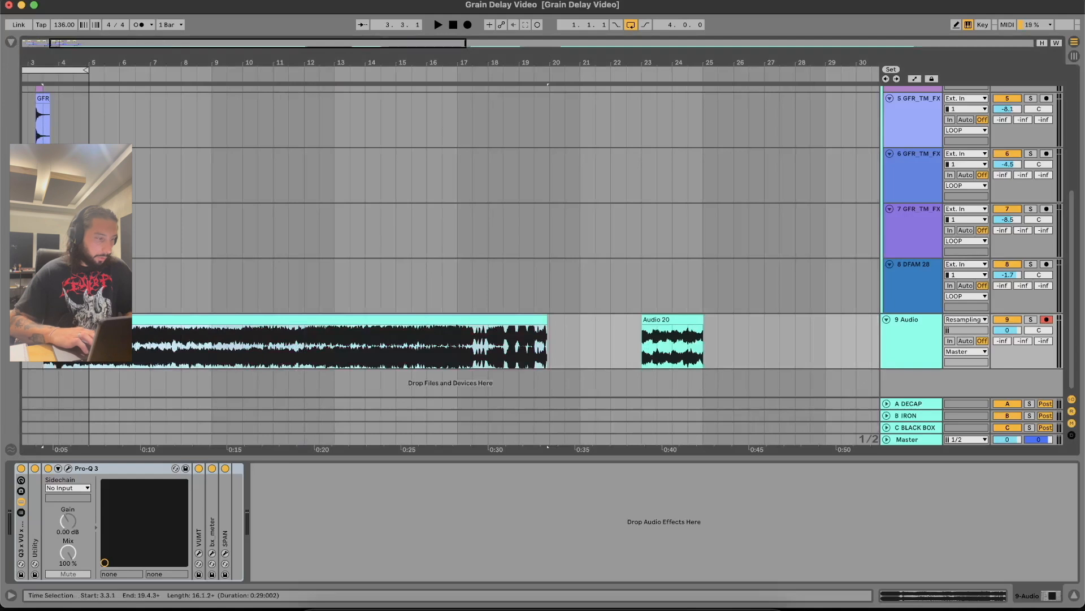
- Shift the Audio 25 clip to start near bar 6, and loop and audition its section from 9.3.1 to 10.1.1
{"action": "left_click_drag", "start_coordinate": [236, 321], "coordinate": [236, 346]}
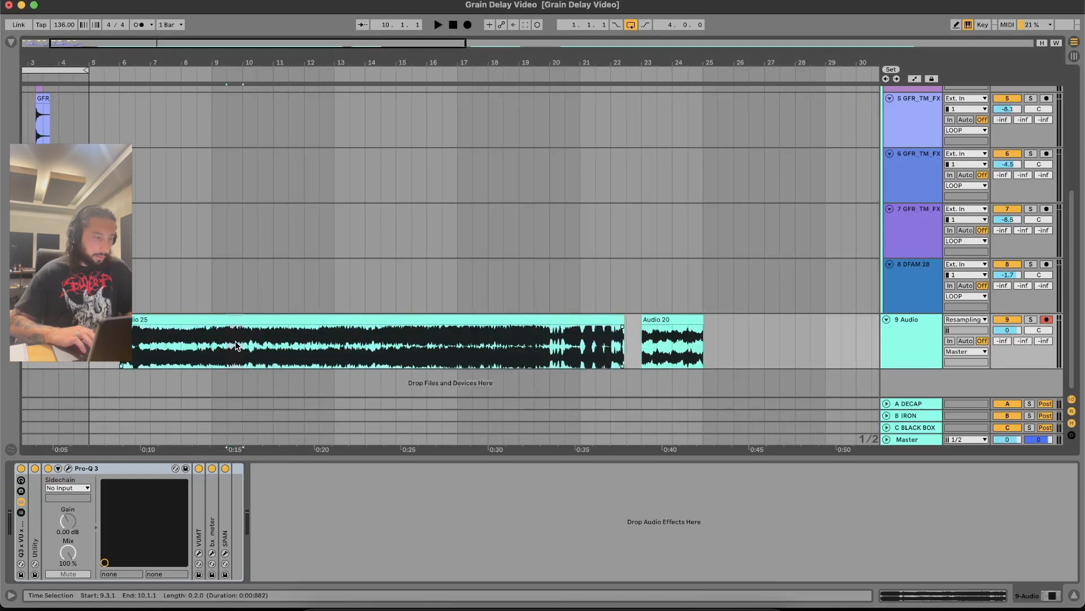
{"action": "key", "text": "super+l"}
{"action": "key", "text": "space"}
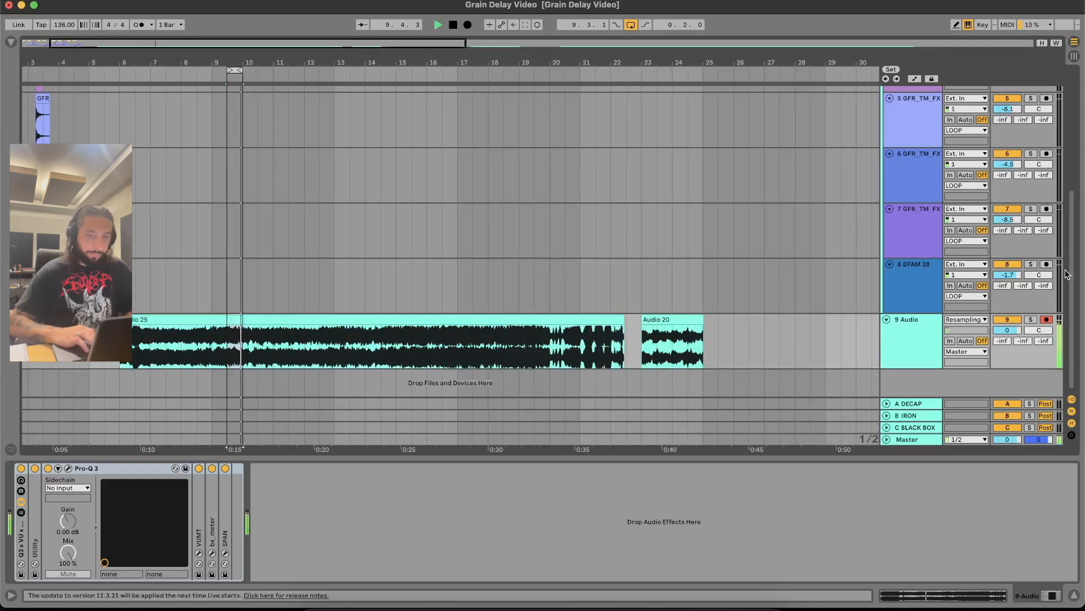
{"action": "key", "text": "space"}
- Fill 9.3.1 to 10.1.1 on the layered kick track with two kick hits and consolidate them into one clip
{"action": "scroll", "coordinate": [256, 274], "scroll_direction": "up", "scroll_amount": 8}
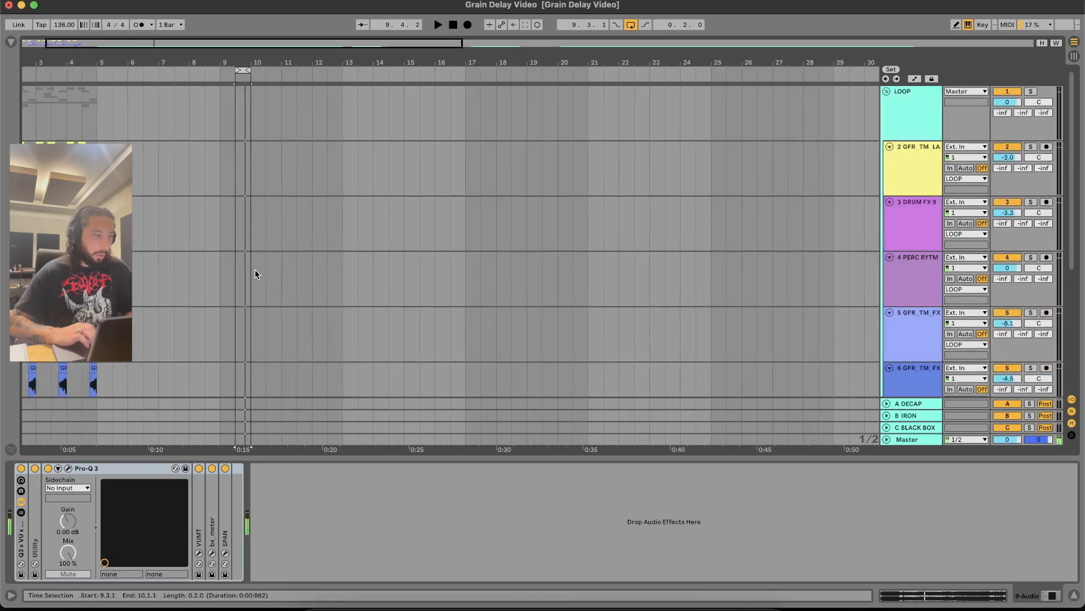
{"action": "left_click", "coordinate": [174, 155]}
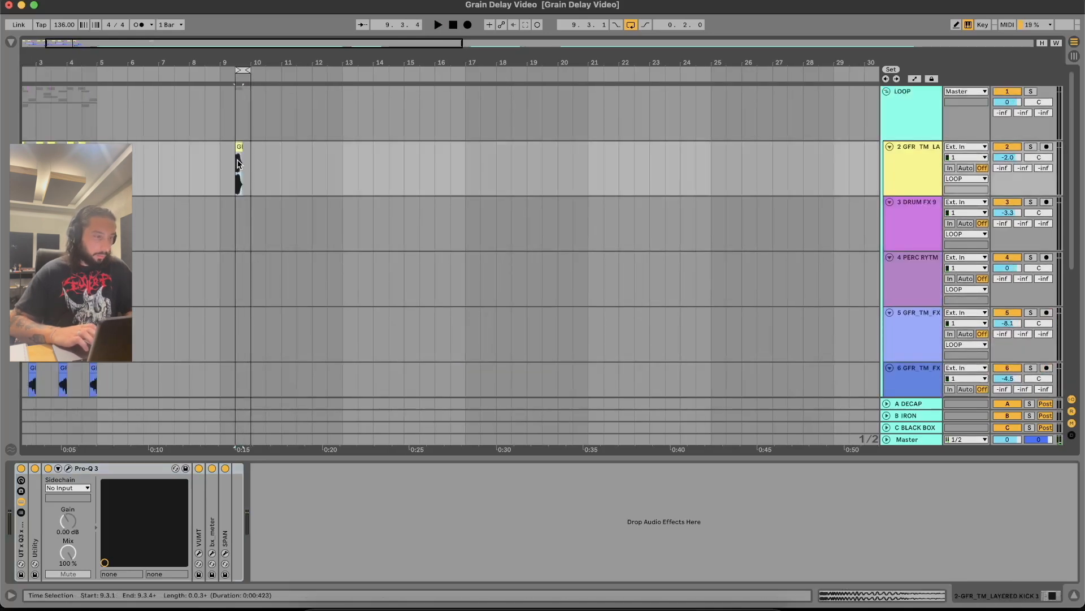
{"action": "scroll", "coordinate": [238, 163], "scroll_direction": "up", "scroll_amount": 5}
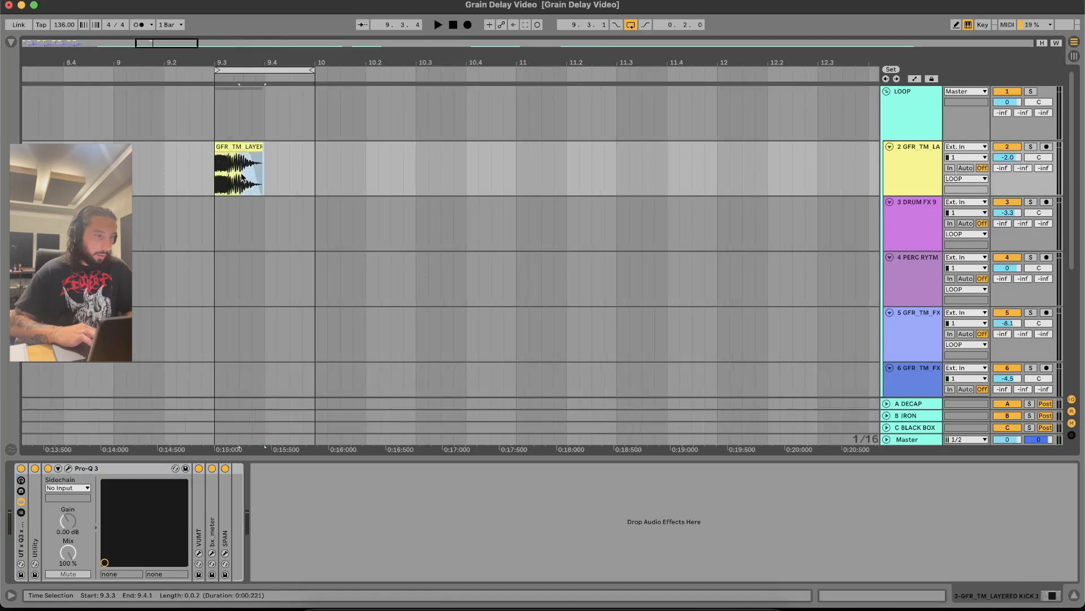
{"action": "key", "text": "super+d"}
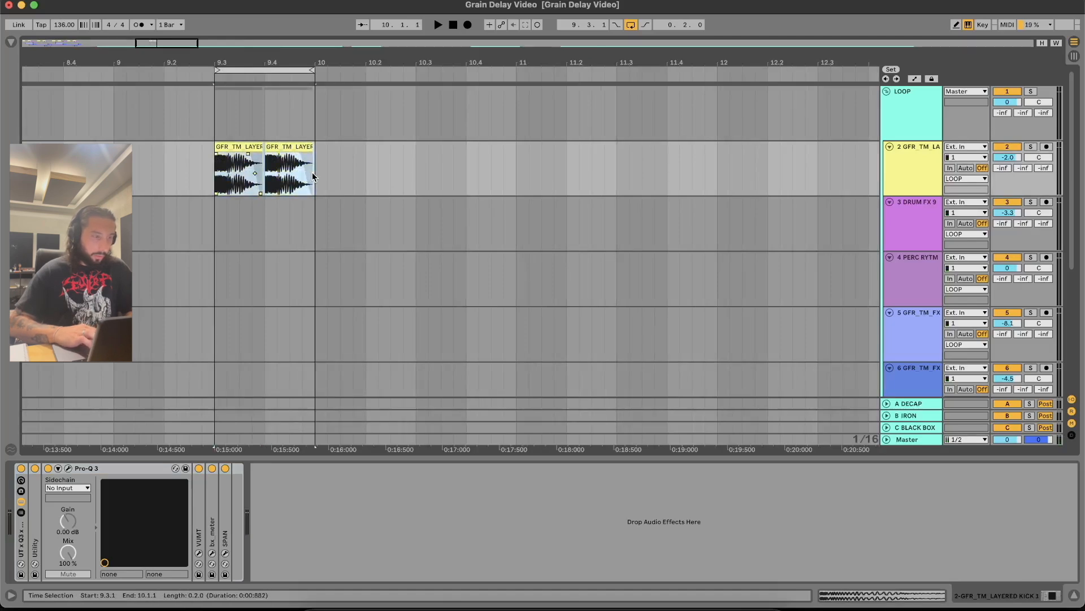
{"action": "key", "text": "super+j"}
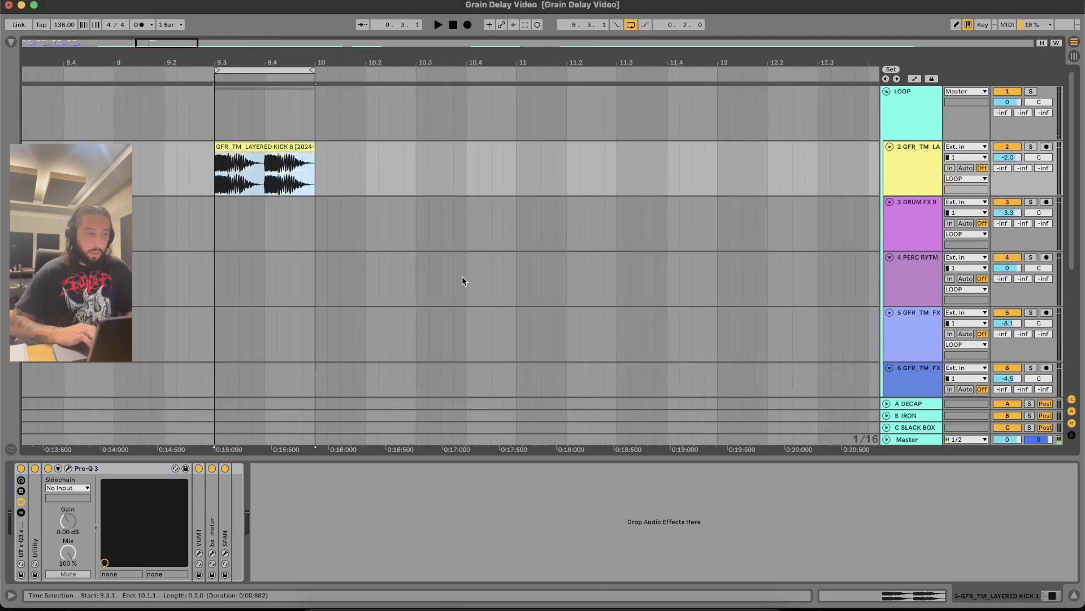
- Move the Audio 25 clip on 9 Audio to start at 7.1.1 and play the loop with the kick
{"action": "scroll", "coordinate": [463, 276], "scroll_direction": "down", "scroll_amount": 5}
{"action": "left_click", "coordinate": [259, 339]}
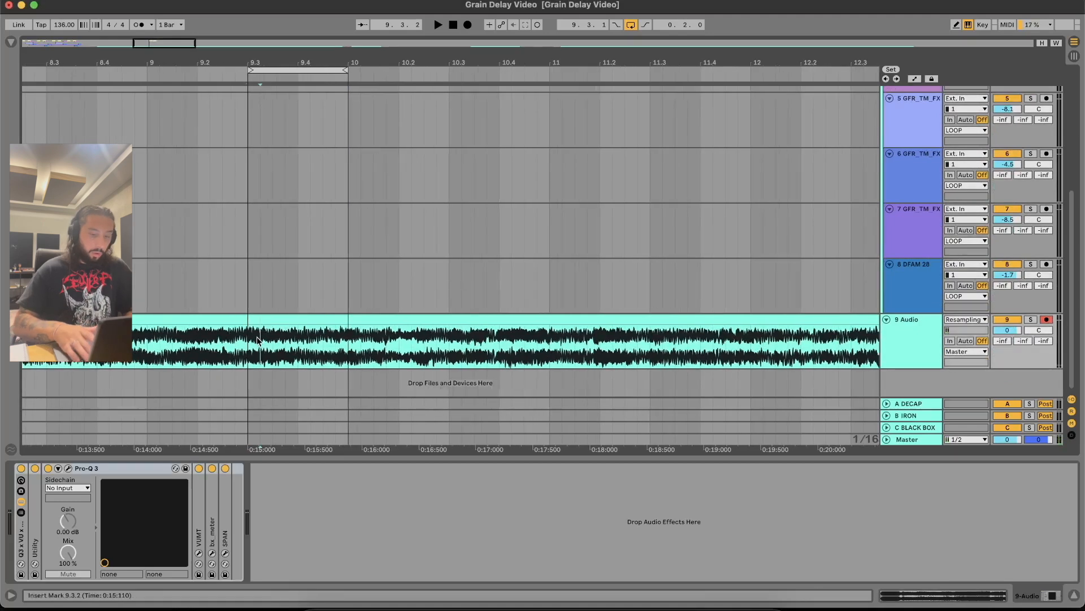
{"action": "key", "text": "minus"}
{"action": "key", "text": "minus"}
{"action": "key", "text": "minus"}
{"action": "key", "text": "minus"}
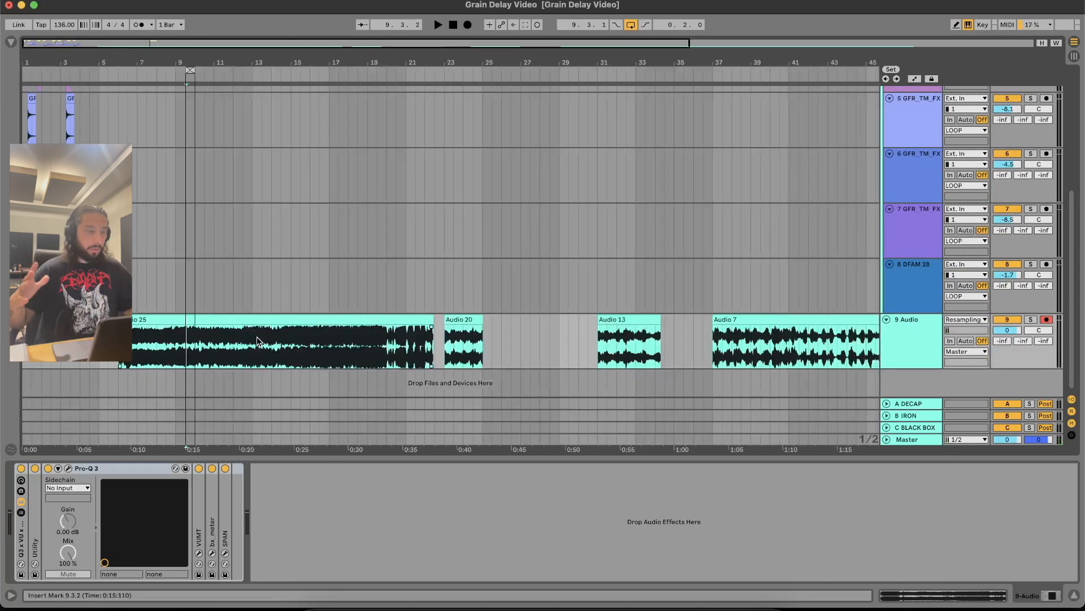
{"action": "mouse_move", "coordinate": [233, 320]}
{"action": "left_mouse_down"}
{"action": "mouse_move", "coordinate": [245, 323]}
{"action": "mouse_move", "coordinate": [218, 327]}
{"action": "left_mouse_up"}
{"action": "left_click", "coordinate": [186, 342]}
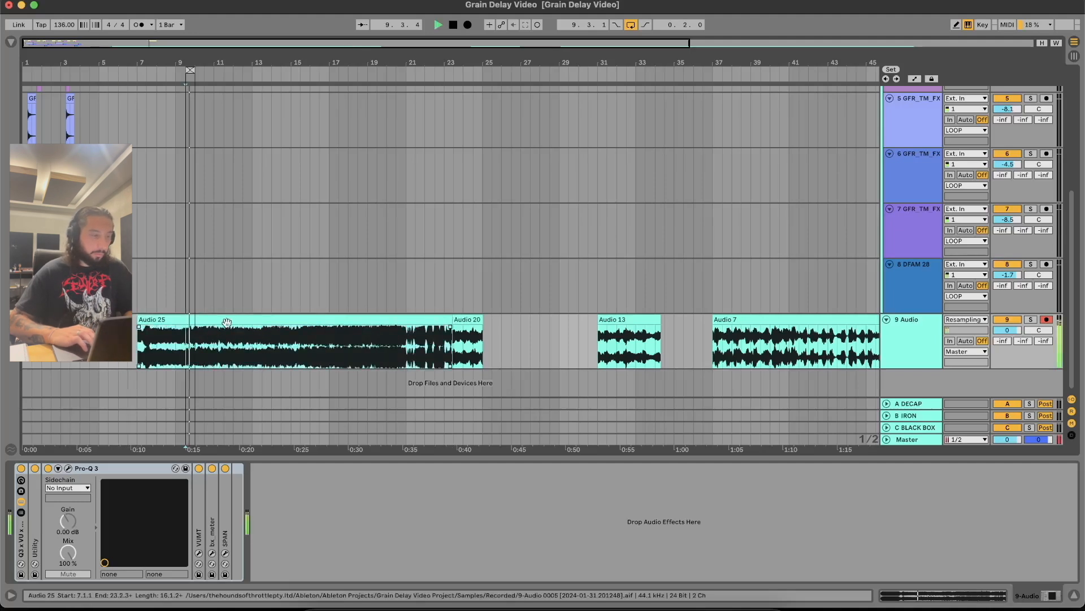
- Group the Amp, Grain Delay and EQ Eight devices on the LOOP group into an Audio Effect Rack
{"action": "scroll", "coordinate": [979, 324], "scroll_direction": "up", "scroll_amount": 5}
{"action": "scroll", "coordinate": [980, 324], "scroll_direction": "up", "scroll_amount": 1}
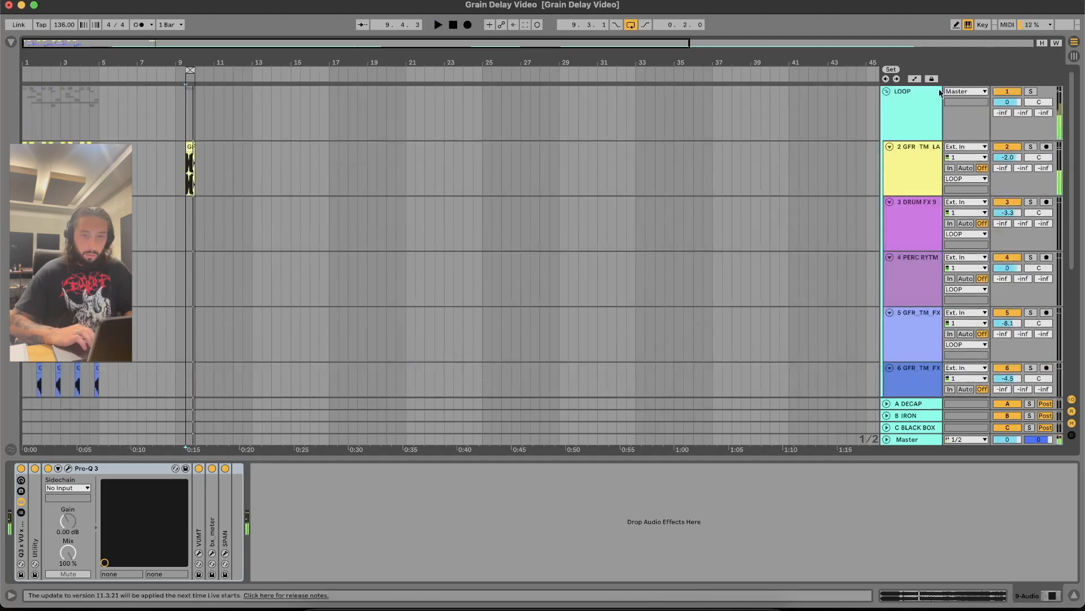
{"action": "left_click", "coordinate": [596, 77]}
{"action": "left_click", "coordinate": [538, 96]}
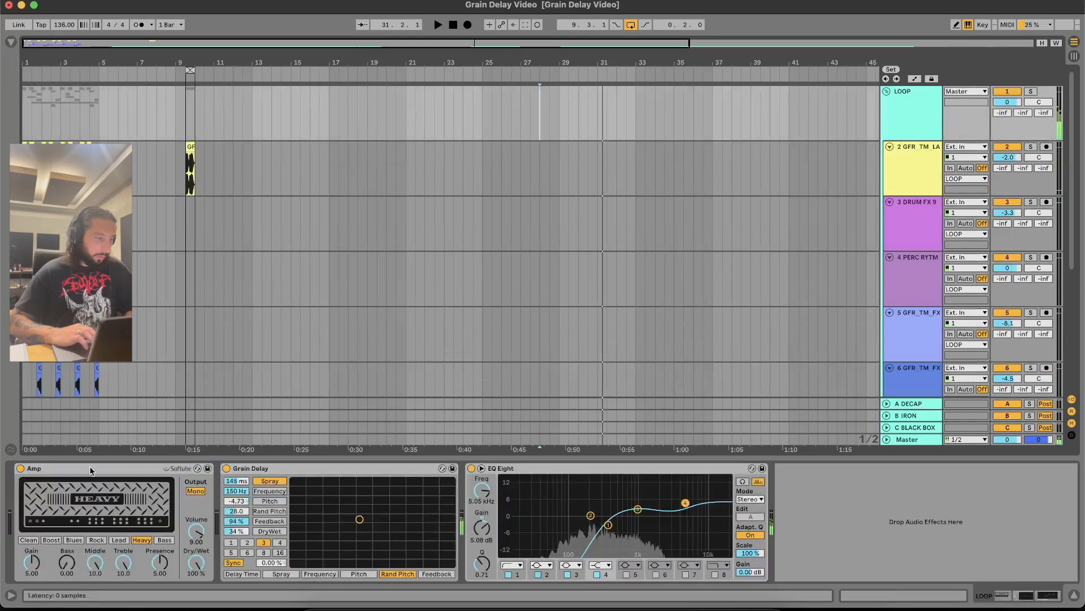
{"action": "key", "text": "super+a"}
{"action": "key", "text": "super+g"}
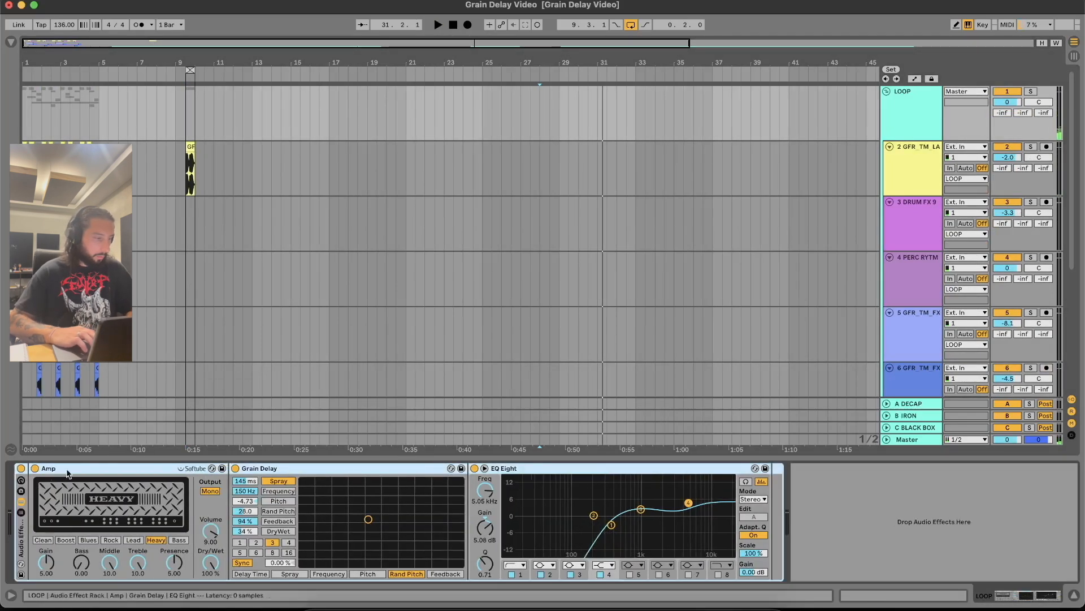
- Audition the looped kick clip together with the Audio 25 section
{"action": "left_click", "coordinate": [190, 170]}
{"action": "scroll", "coordinate": [351, 265], "scroll_direction": "down", "scroll_amount": 3}
{"action": "key", "text": "space"}
{"action": "scroll", "coordinate": [351, 270], "scroll_direction": "up", "scroll_amount": 3}
{"action": "key", "text": "space"}
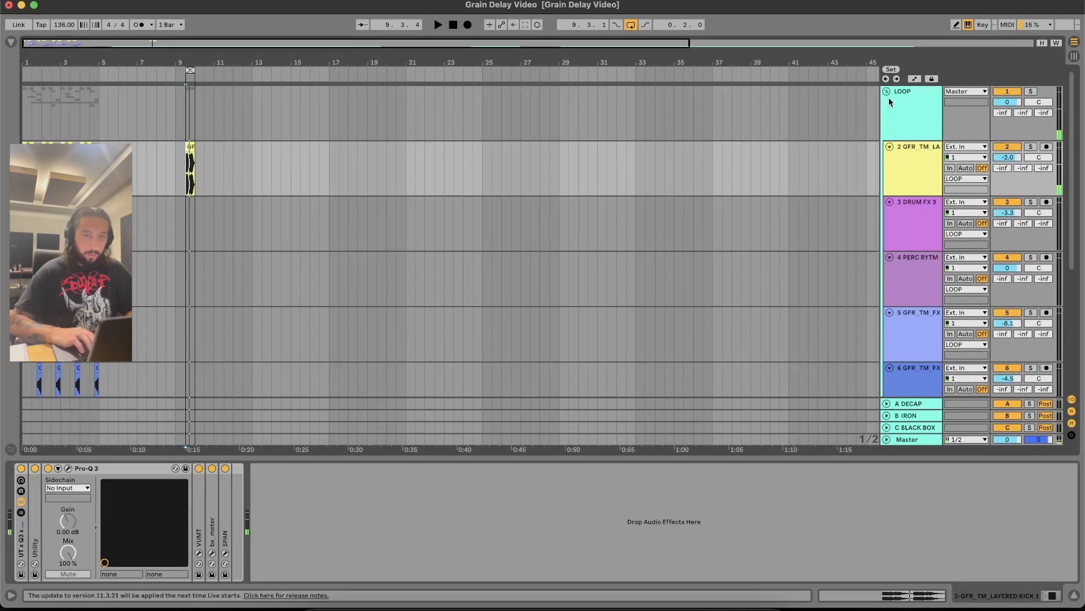
- Fold tracks 3 DRUM FX 9 through 8 DFAM 28 inside the LOOP group
{"action": "left_click", "coordinate": [897, 212]}
{"action": "scroll", "coordinate": [897, 208], "scroll_direction": "down", "scroll_amount": 5}
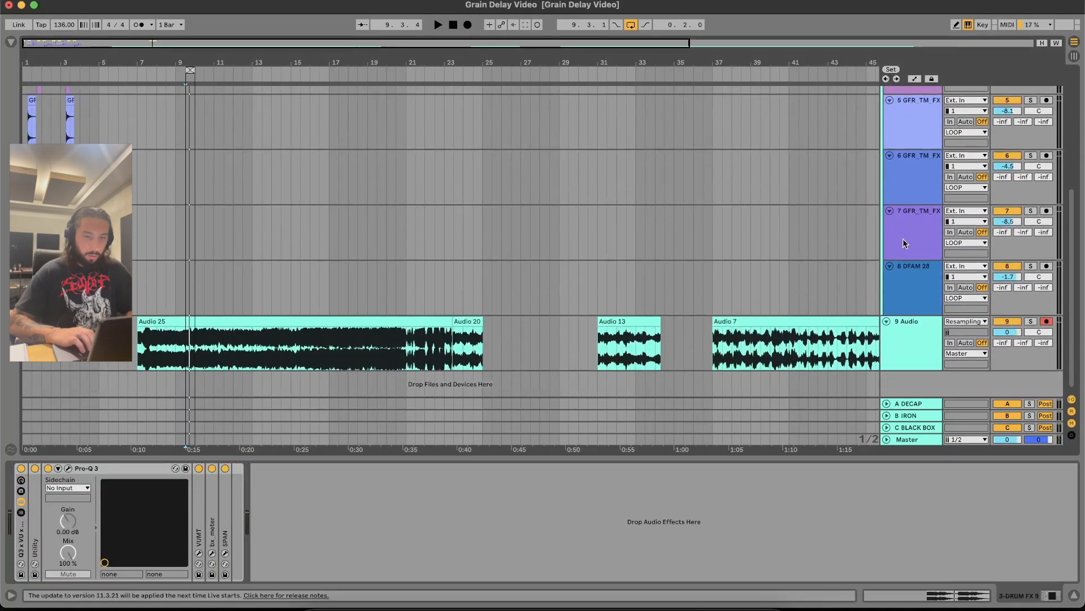
{"action": "left_click", "coordinate": [904, 282], "text": "shift"}
{"action": "left_click", "coordinate": [892, 264]}
- Move the layered kick track out of the LOOP group to just above 9 Audio
{"action": "left_click", "coordinate": [916, 179]}
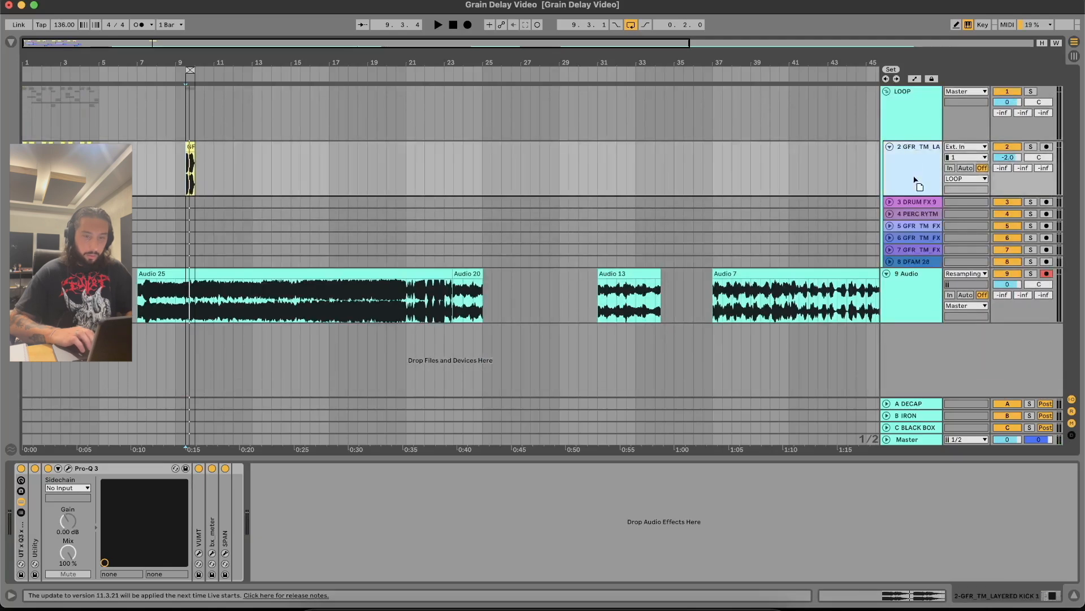
{"action": "left_click_drag", "start_coordinate": [911, 334], "coordinate": [905, 331]}
{"action": "left_click_drag", "start_coordinate": [916, 280], "coordinate": [914, 223]}
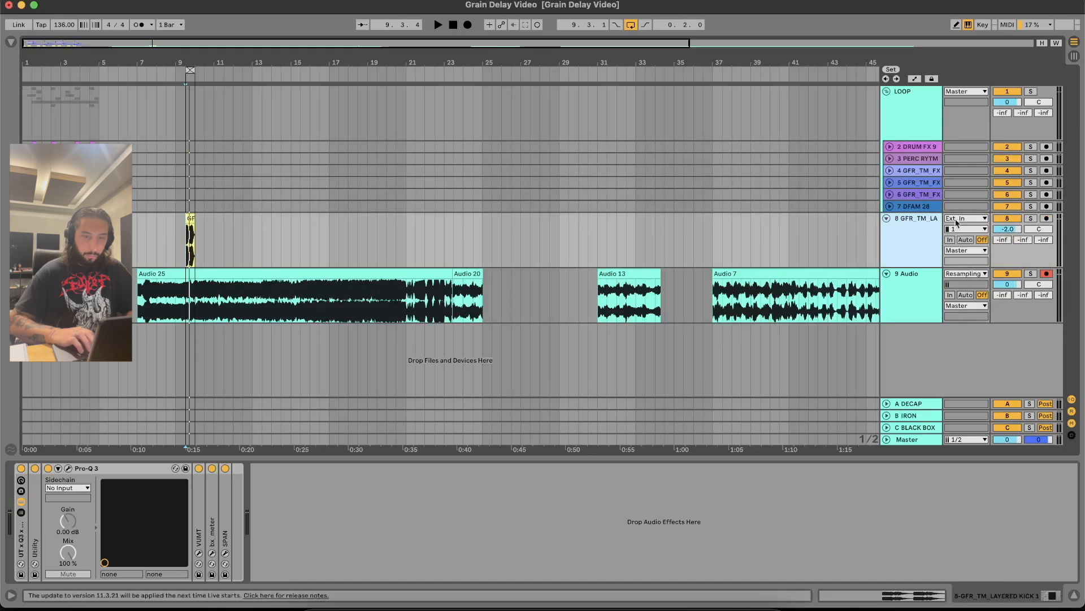
- Group the layered kick and 9 Audio tracks and solo the group, with the kick at 0 dB and the audio track at -5.4 dB
{"action": "left_click", "coordinate": [916, 278]}
{"action": "key", "text": "super+g"}
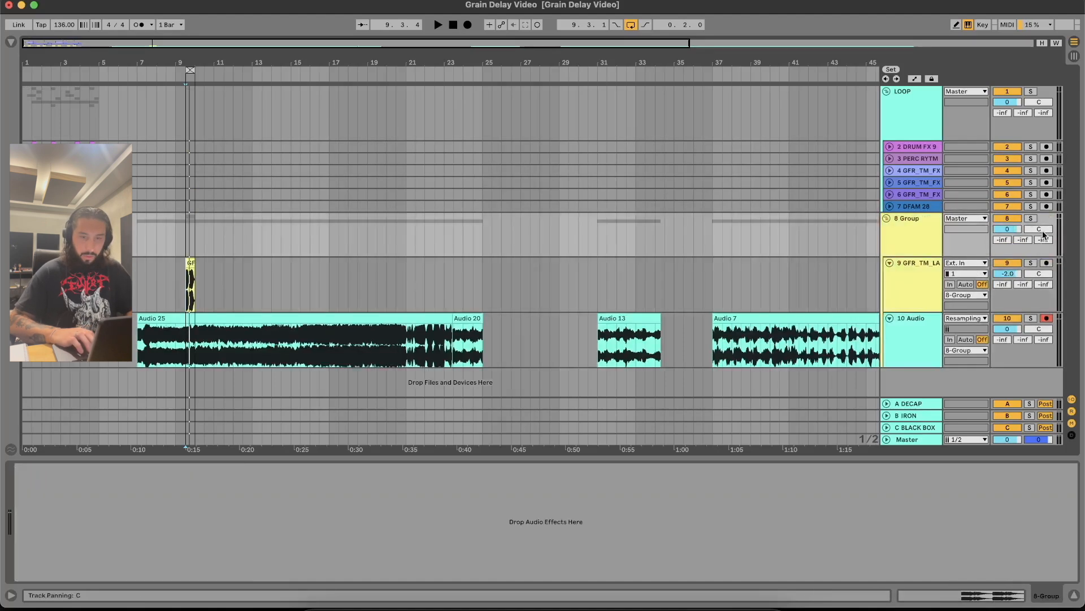
{"action": "left_click", "coordinate": [1032, 219]}
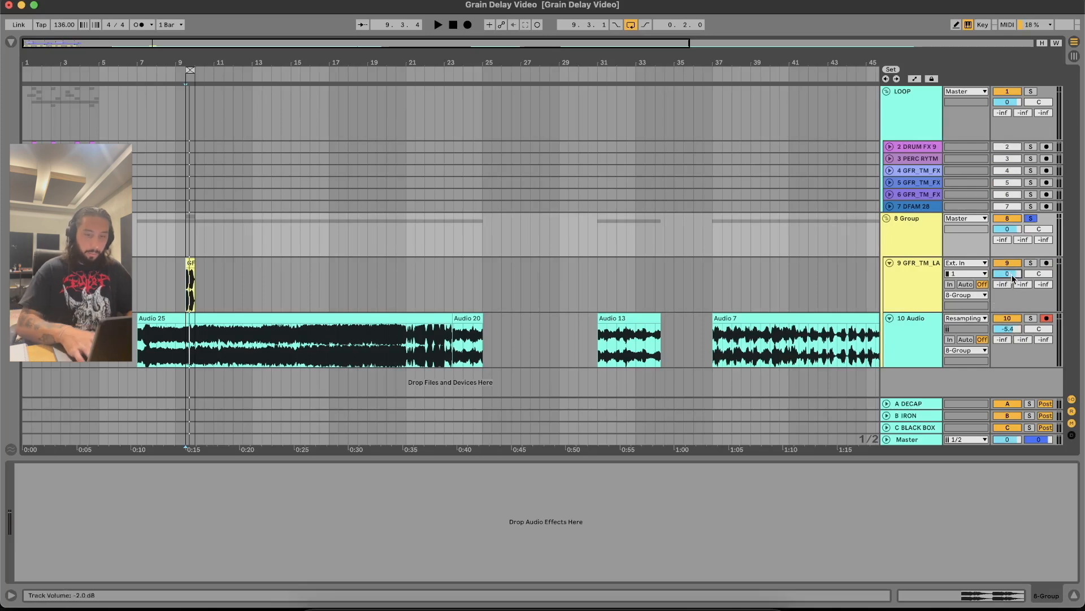
- Audition the loop from 9.3.1 with the kick and Audio 25 in the soloed group
{"action": "left_click", "coordinate": [183, 295]}
{"action": "key", "text": "space"}
{"action": "key", "text": "plus"}
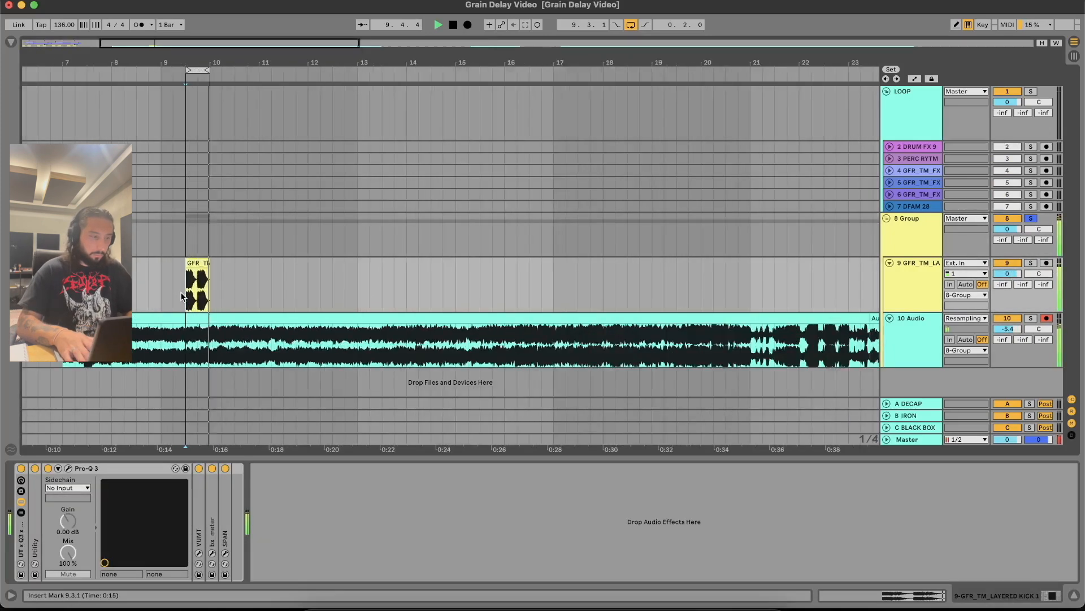
{"action": "key", "text": "space"}
{"action": "key", "text": "plus"}
{"action": "key", "text": "plus"}
- Split the Audio 25 clip at 9.3.1 and 10.1.1 to isolate the looped section
{"action": "left_click", "coordinate": [287, 336]}
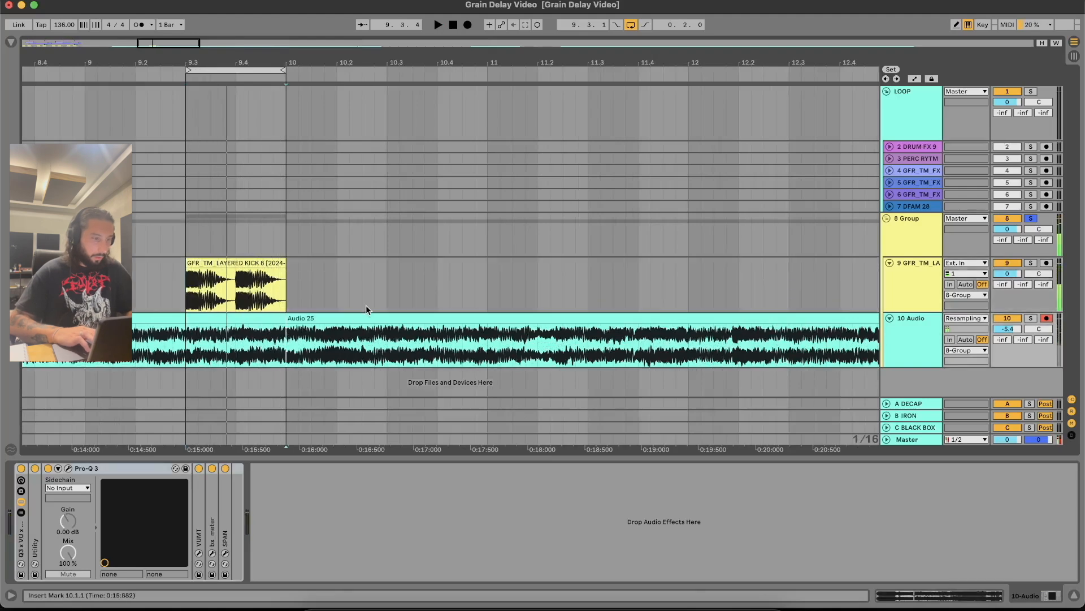
{"action": "left_click", "coordinate": [189, 334]}
{"action": "key", "text": "super+e"}
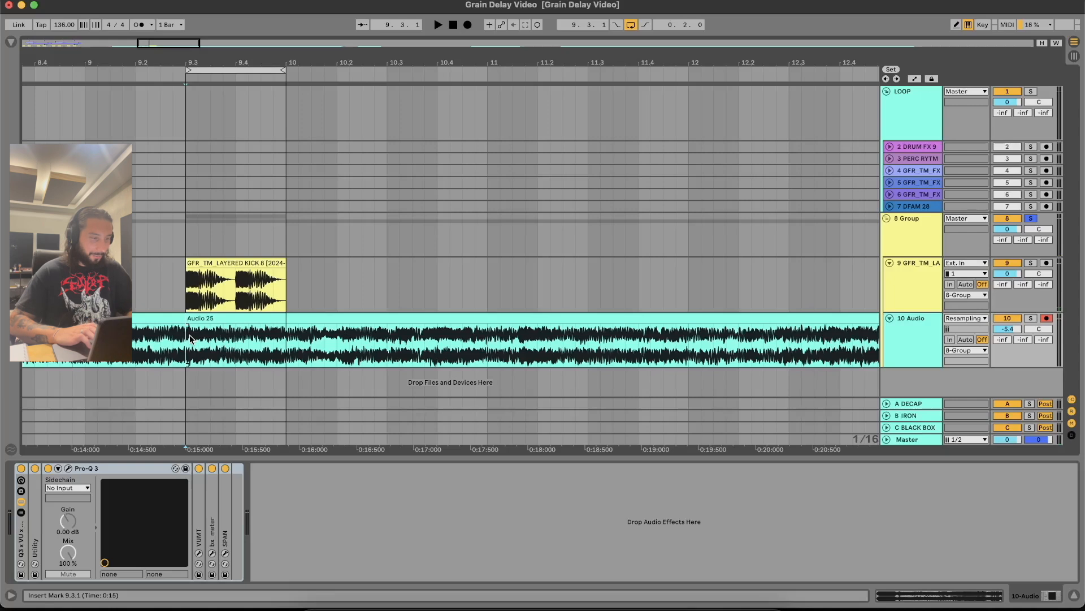
{"action": "key", "text": "space"}
{"action": "left_click", "coordinate": [286, 350]}
{"action": "key", "text": "super+e"}
{"action": "key", "text": "space"}
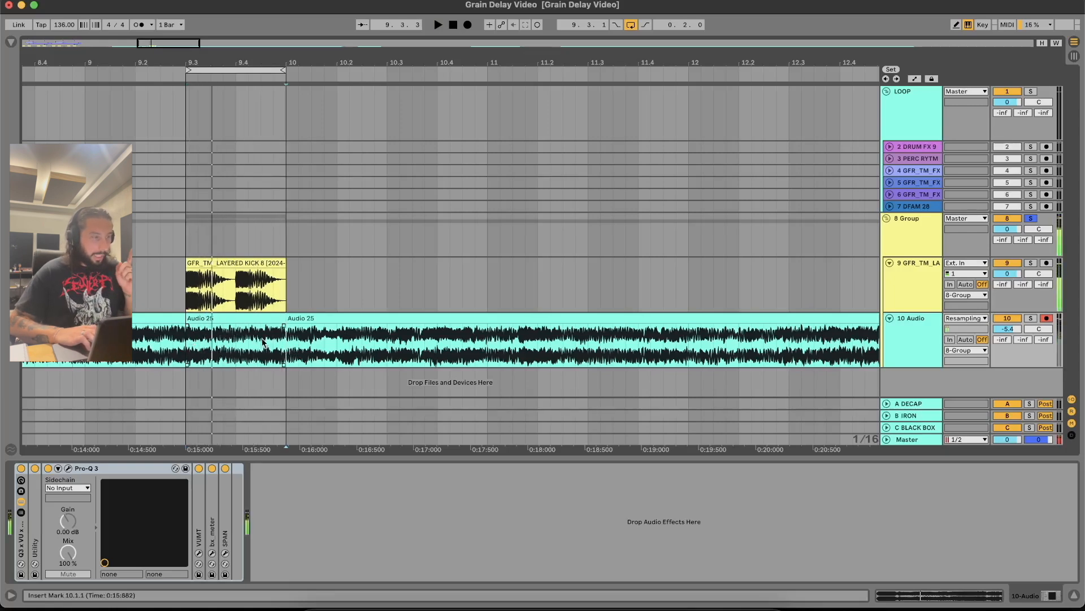
- Show the browser and consolidate the Audio 25 section from 9.3.1 to 10.1.1 into its own clip
{"action": "left_click", "coordinate": [11, 43]}
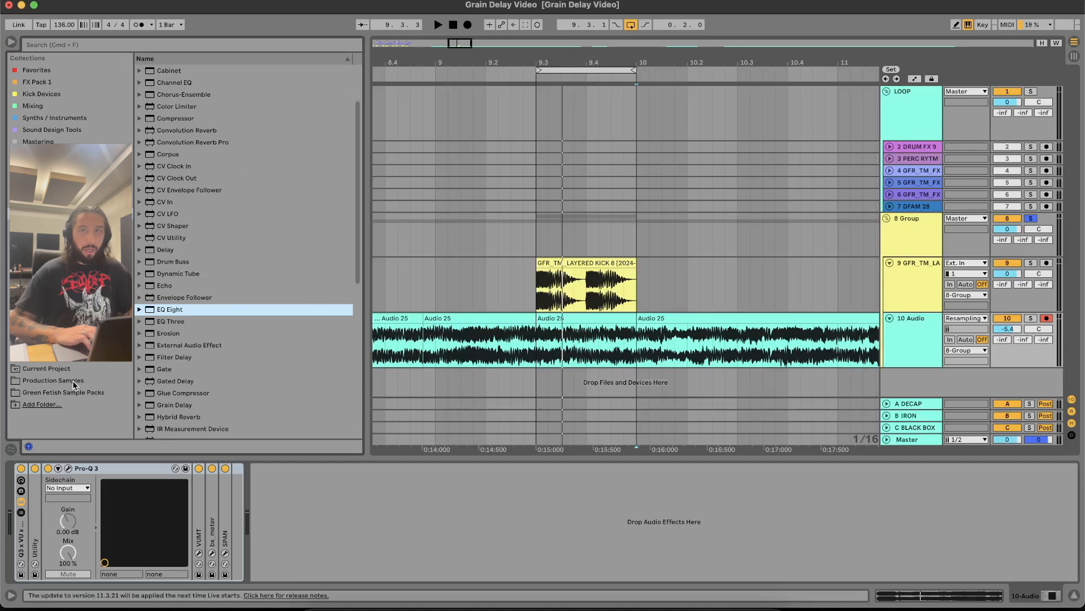
{"action": "scroll", "coordinate": [626, 282], "scroll_direction": "right", "scroll_amount": 2}
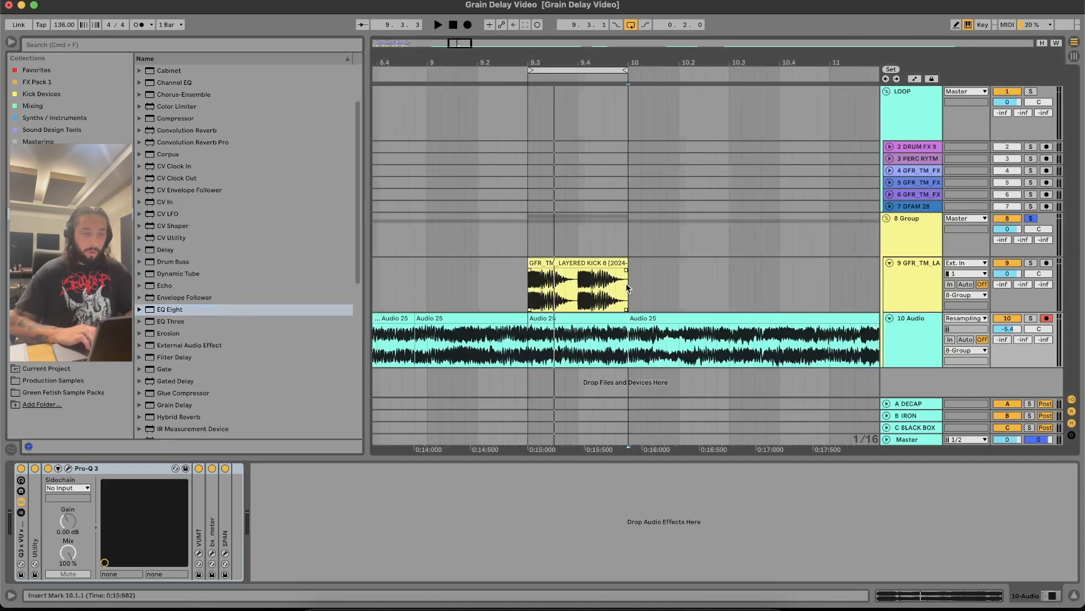
{"action": "left_click_drag", "start_coordinate": [517, 356], "coordinate": [613, 356]}
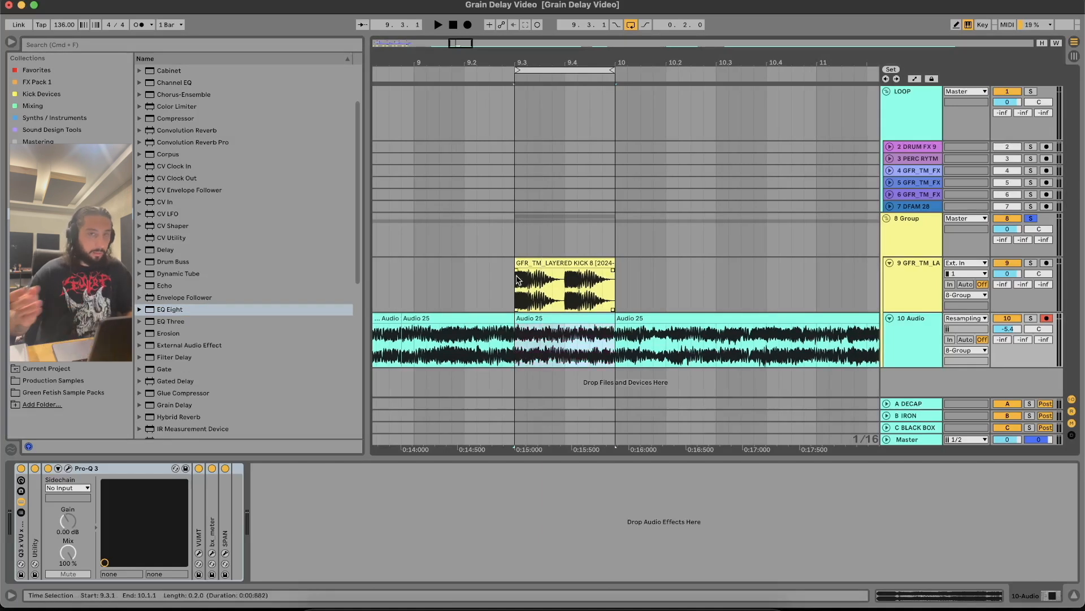
{"action": "key", "text": "super+j"}
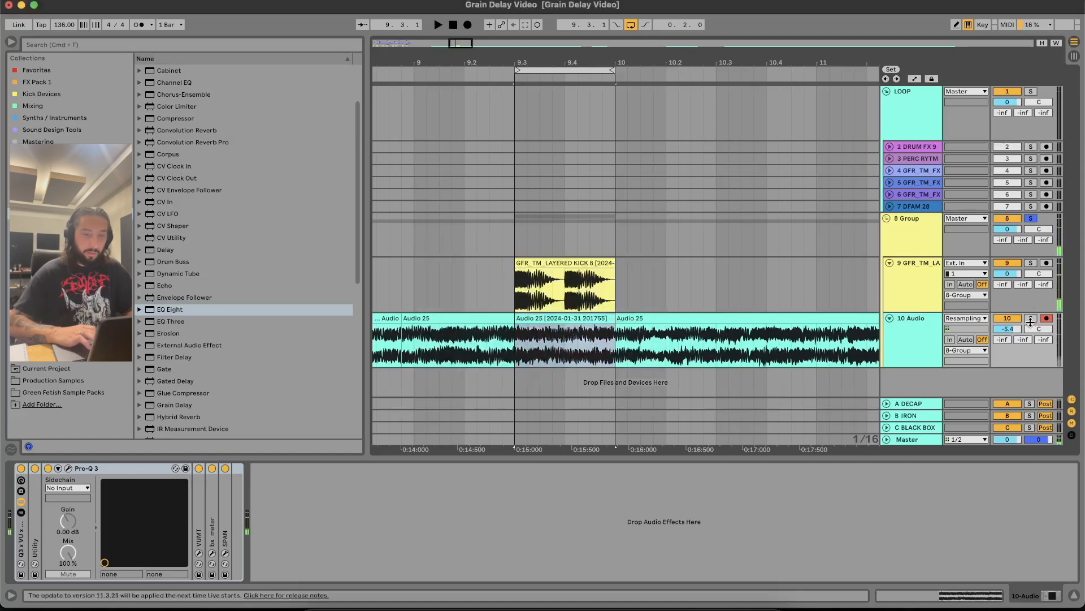
- Audition 10 Audio soloed while shifting the remaining Audio 25 clip to start at 9.2.4, then restore the group solo
{"action": "key", "text": "space"}
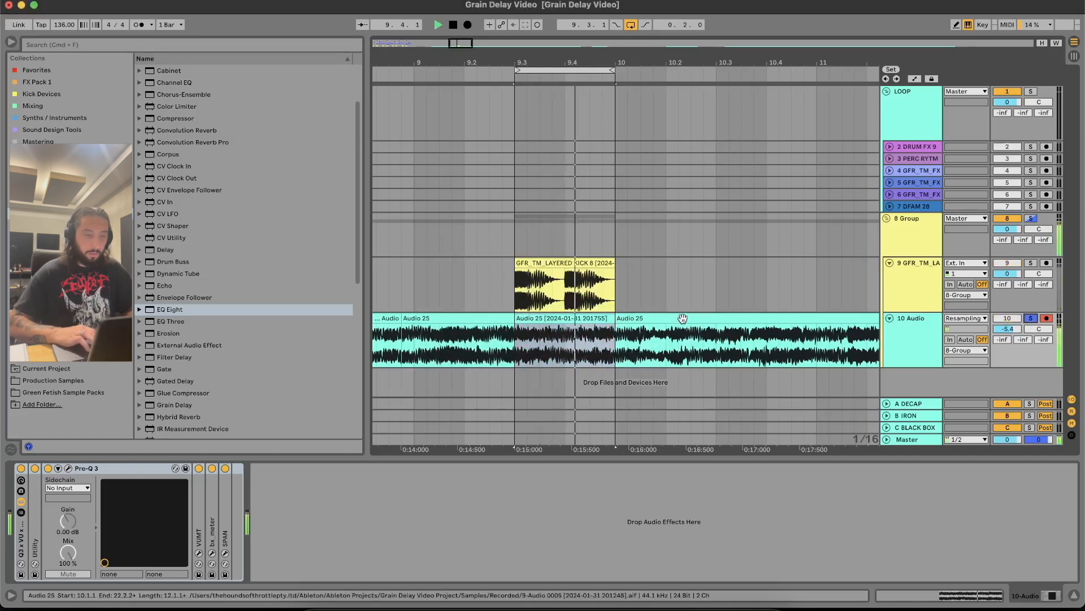
{"action": "left_click_drag", "start_coordinate": [689, 318], "coordinate": [576, 317]}
{"action": "key", "text": "space"}
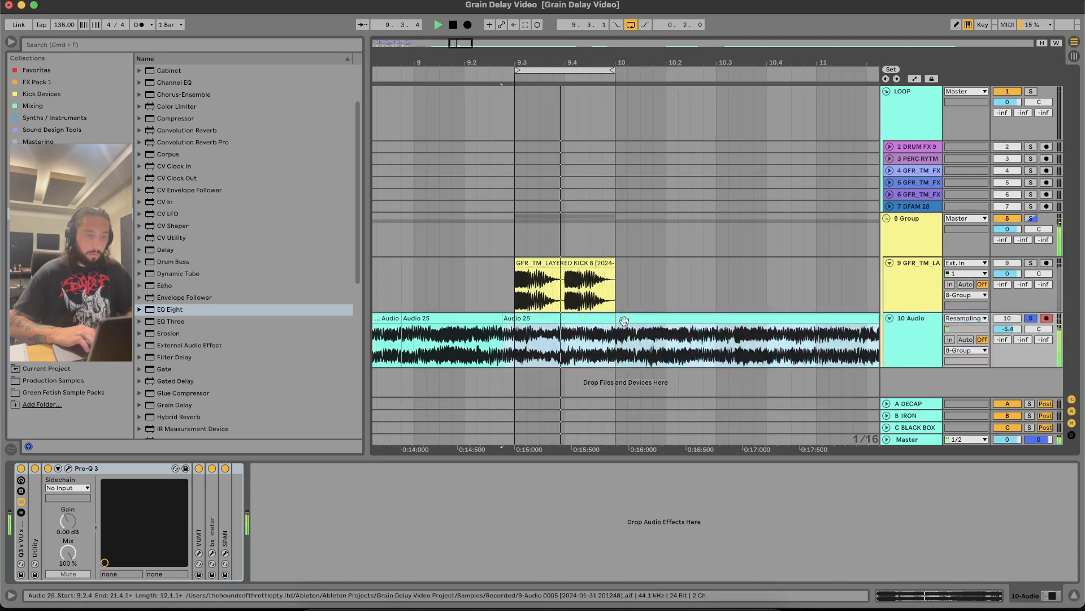
{"action": "left_click", "coordinate": [1030, 219]}
{"action": "scroll", "coordinate": [637, 345], "scroll_direction": "down", "scroll_amount": 4}
{"action": "key", "text": "space"}
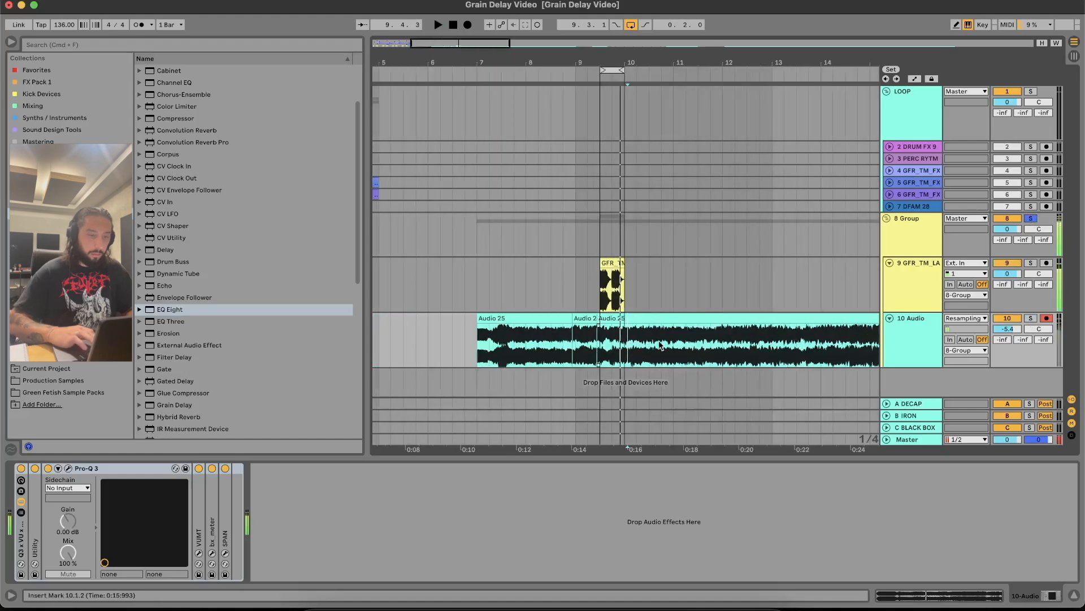
- Shift the Audio 25 clip earlier to 8.1.4 and on to about bar 6, auditioning its sections against the kick
{"action": "left_click_drag", "start_coordinate": [726, 317], "coordinate": [662, 318]}
{"action": "left_click", "coordinate": [609, 340]}
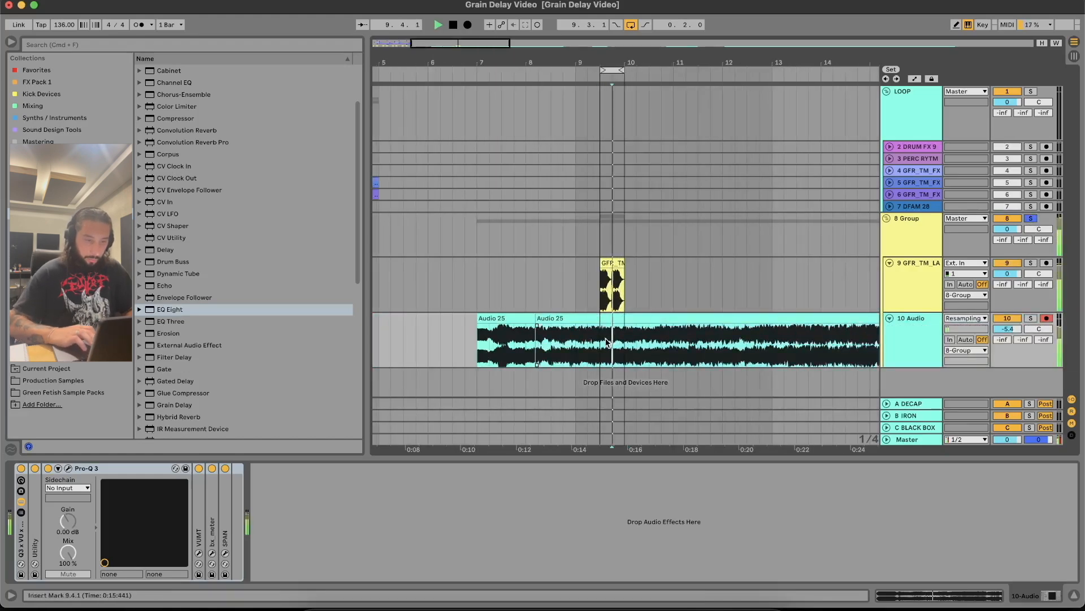
{"action": "scroll", "coordinate": [622, 338], "scroll_direction": "down", "scroll_amount": 5}
{"action": "key", "text": "space"}
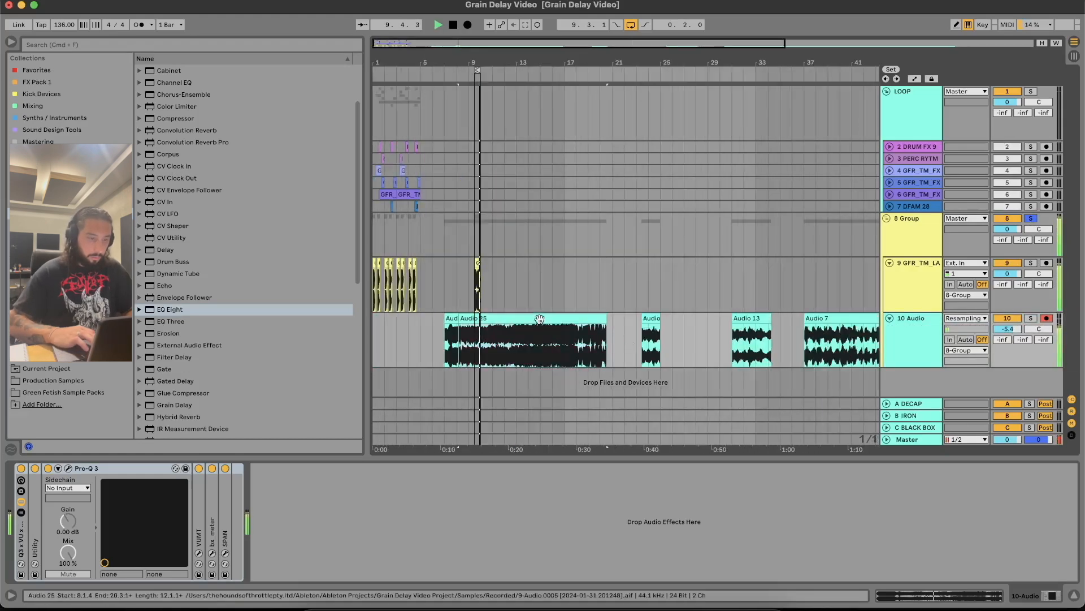
{"action": "left_click_drag", "start_coordinate": [540, 318], "coordinate": [515, 321]}
{"action": "left_click", "coordinate": [468, 331]}
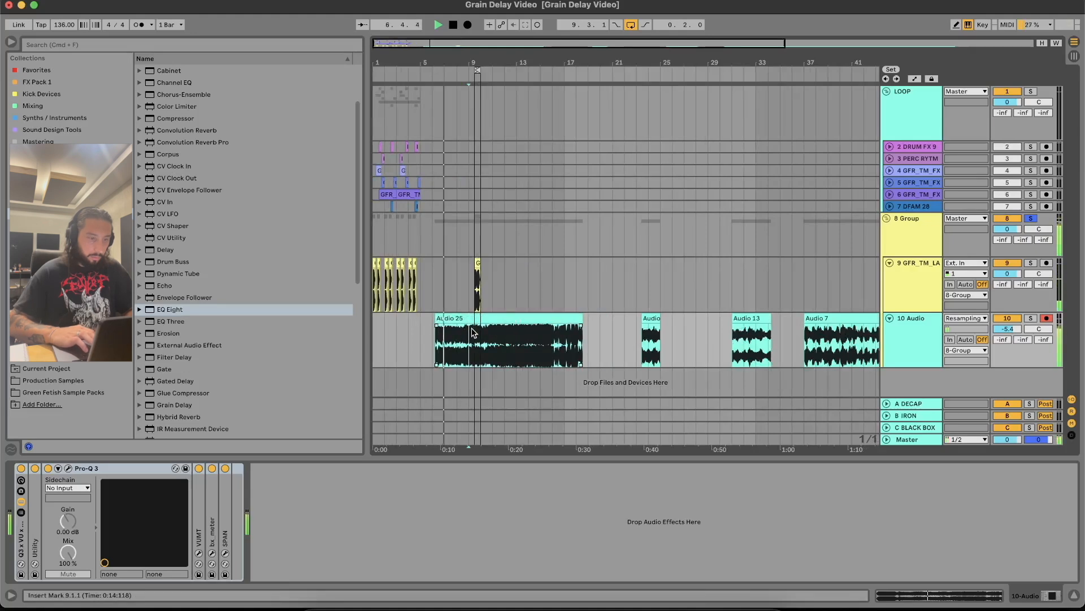
{"action": "scroll", "coordinate": [478, 333], "scroll_direction": "up", "scroll_amount": 5}
{"action": "left_click", "coordinate": [628, 356]}
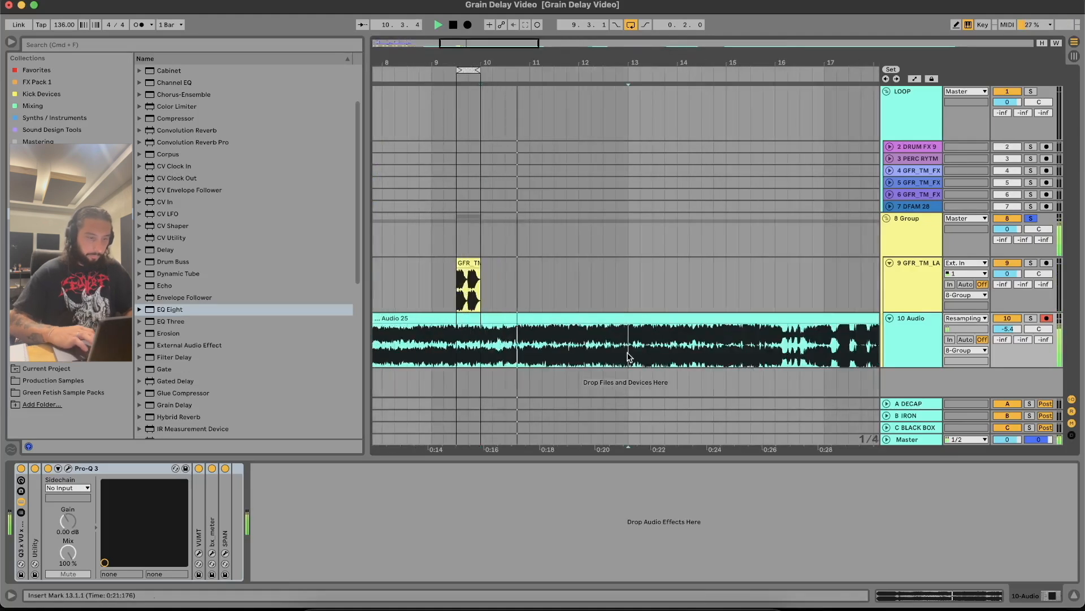
{"action": "key", "text": "space"}
- Move the Audio 7 clip on 10 Audio to start at 9.1.1, under the looped kick
{"action": "scroll", "coordinate": [628, 357], "scroll_direction": "down", "scroll_amount": 6}
{"action": "left_click_drag", "start_coordinate": [677, 333], "coordinate": [476, 330]}
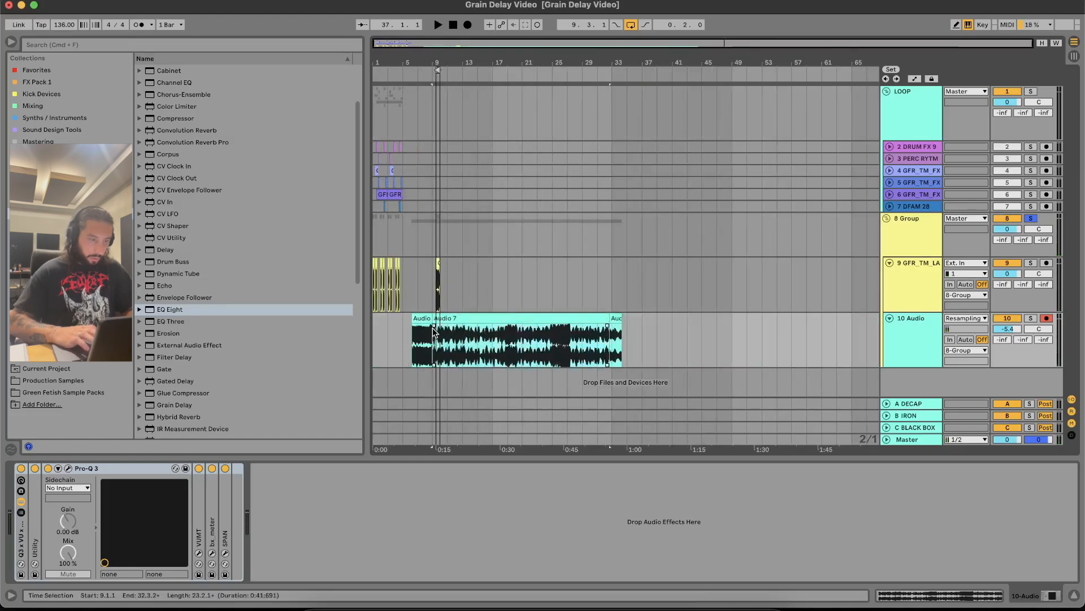
{"action": "key", "text": "plus"}
{"action": "key", "text": "plus"}
{"action": "key", "text": "plus"}
{"action": "scroll", "coordinate": [663, 385], "scroll_direction": "left", "scroll_amount": 15}
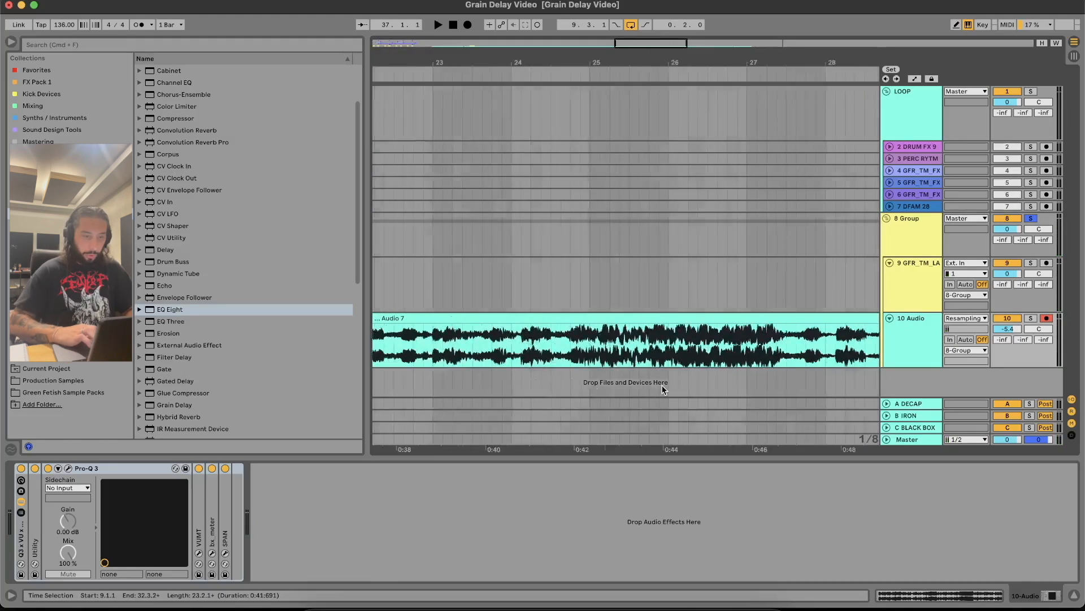
{"action": "scroll", "coordinate": [581, 353], "scroll_direction": "right", "scroll_amount": 4}
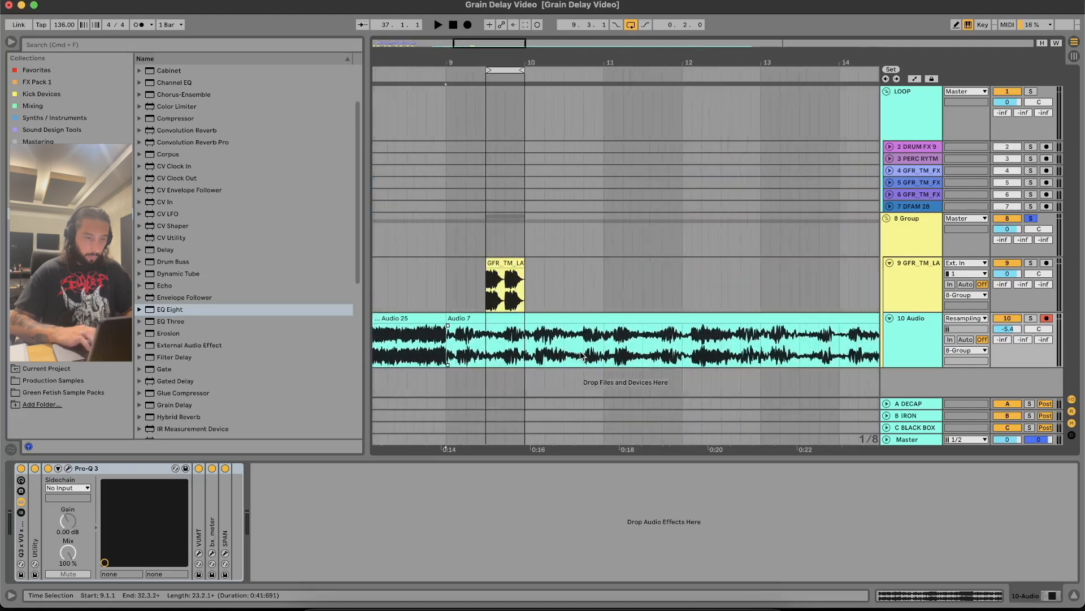
- Isolate the one-beat Audio 7 slice from 9.3.1 to 9.4.1 on 10 Audio and duplicate it up to 10.1.1
{"action": "key", "text": "space"}
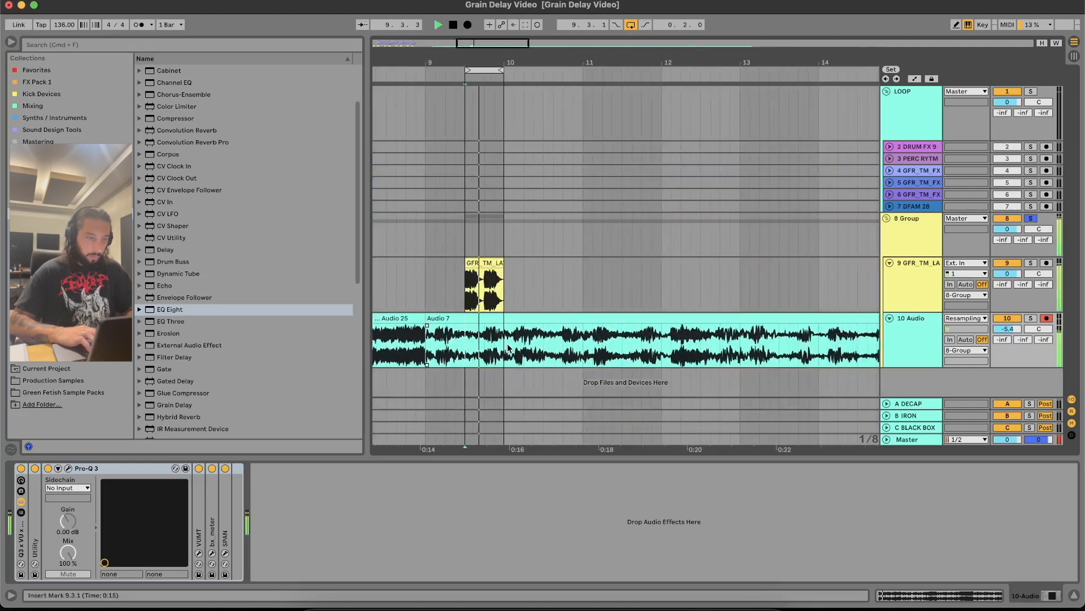
{"action": "left_click_drag", "start_coordinate": [488, 339], "coordinate": [468, 339]}
{"action": "scroll", "coordinate": [477, 313], "scroll_direction": "up", "scroll_amount": 5}
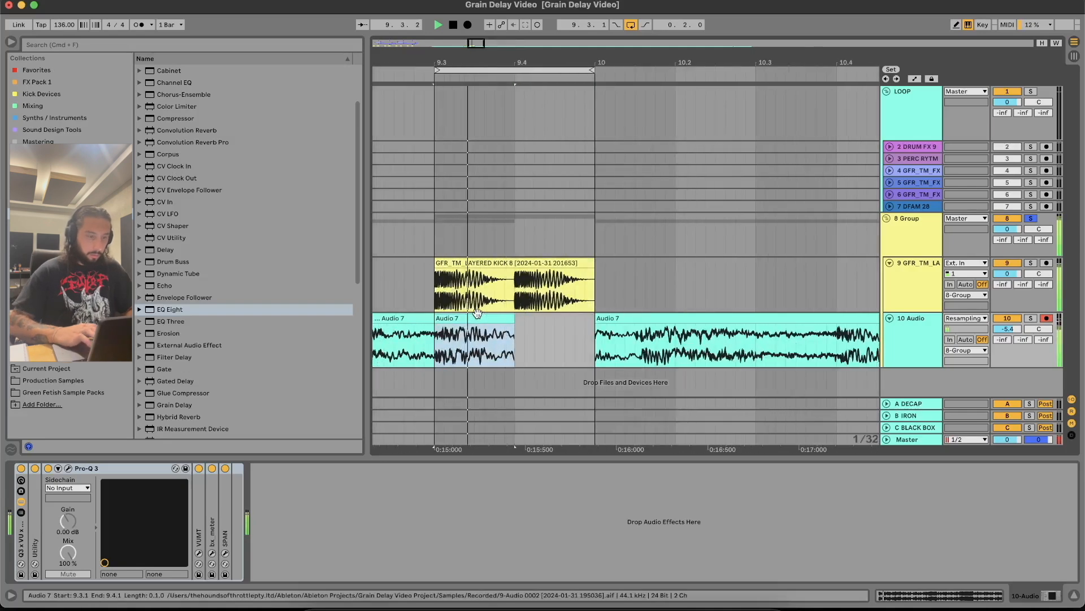
{"action": "key", "text": "super+d"}
{"action": "scroll", "coordinate": [672, 348], "scroll_direction": "down", "scroll_amount": 5}
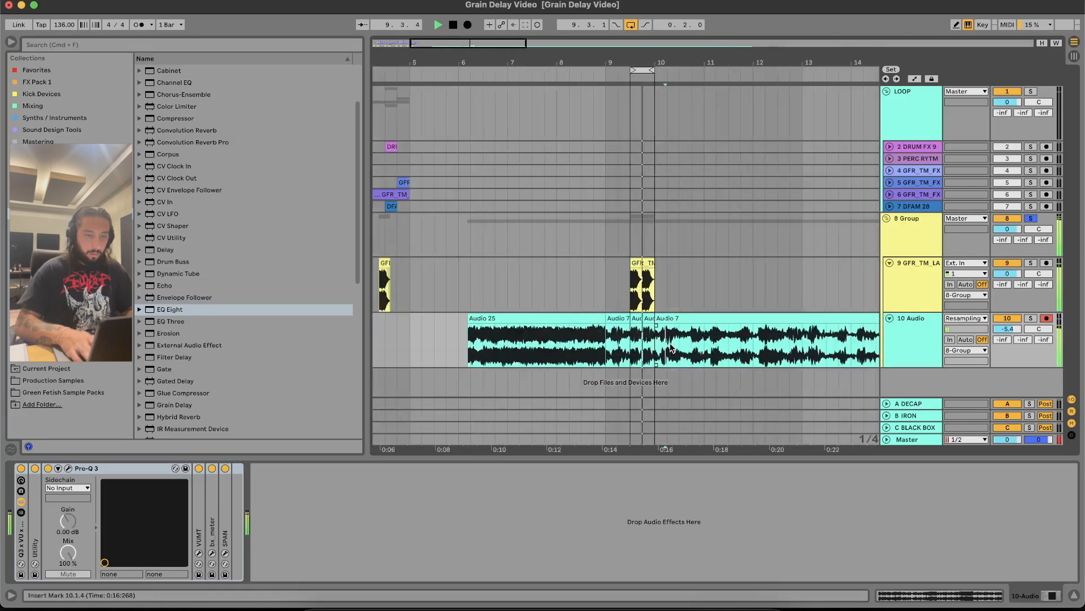
- Audition Audio 7 around bar 30, then place a one-bar Audio 7 section from 9.3.1 to 10.3.1 under the kick
{"action": "scroll", "coordinate": [791, 350], "scroll_direction": "down", "scroll_amount": 6}
{"action": "left_click", "coordinate": [727, 345]}
{"action": "key", "text": "space"}
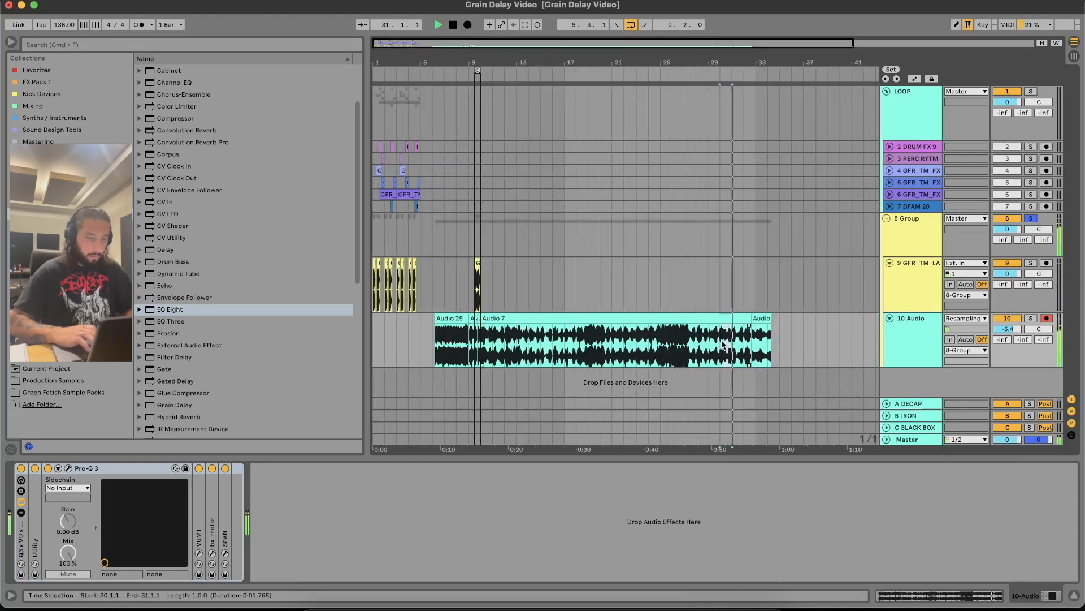
{"action": "left_click", "coordinate": [484, 339]}
{"action": "key", "text": "space"}
{"action": "scroll", "coordinate": [479, 336], "scroll_direction": "up", "scroll_amount": 6}
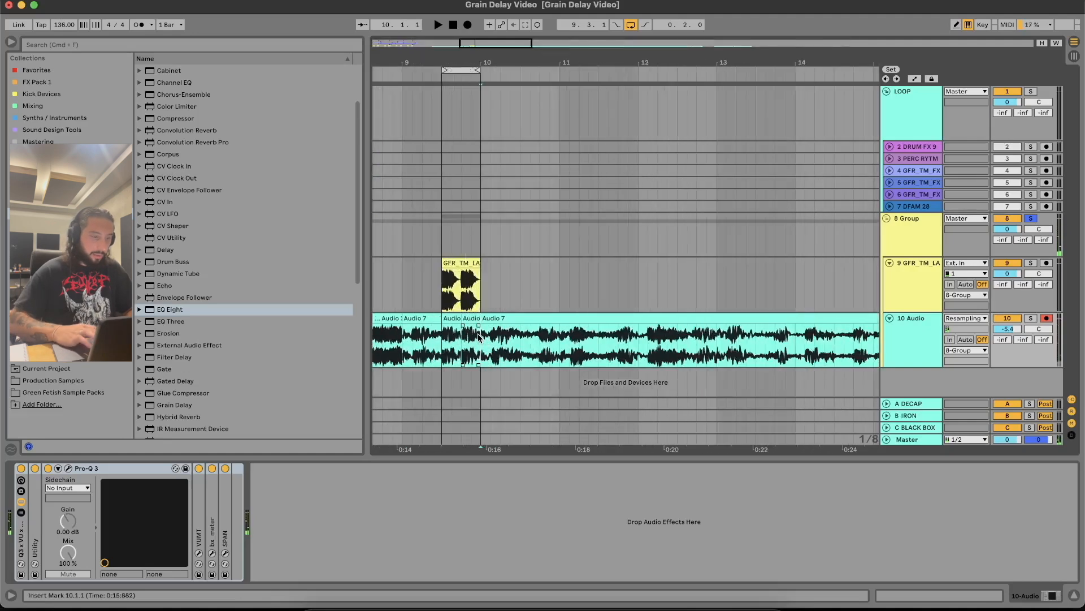
{"action": "left_click_drag", "start_coordinate": [520, 340], "coordinate": [445, 336]}
{"action": "key", "text": "space"}
- Duplicate the kick clip to 10.1.1 and extend the loop to one bar, ending at 10.3.1
{"action": "left_click", "coordinate": [472, 271]}
{"action": "key", "text": "cmd+d"}
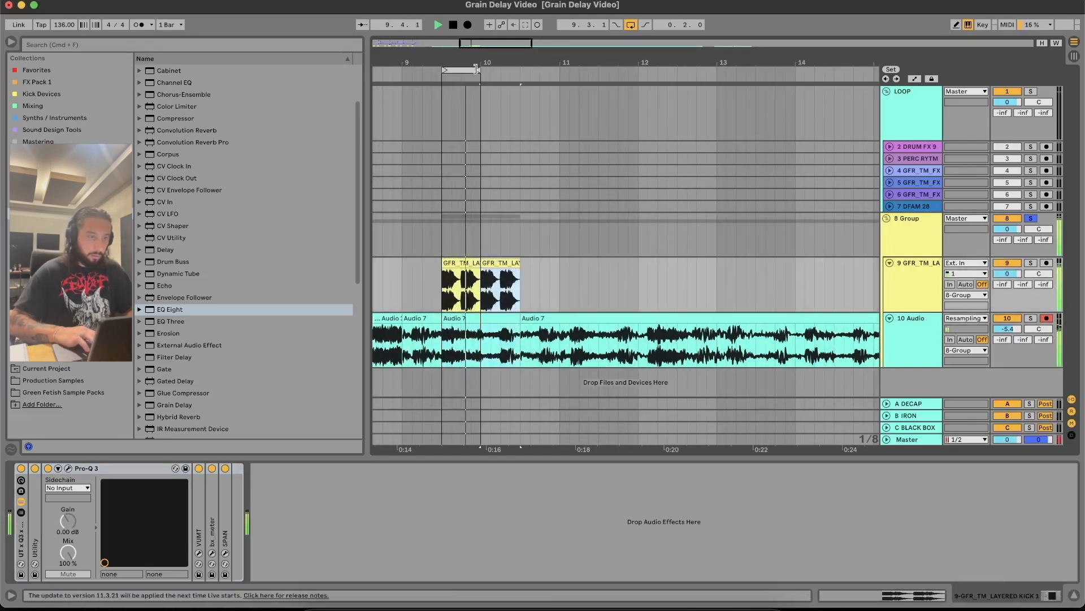
{"action": "left_click_drag", "start_coordinate": [475, 69], "coordinate": [519, 69]}
{"action": "left_click", "coordinate": [576, 350]}
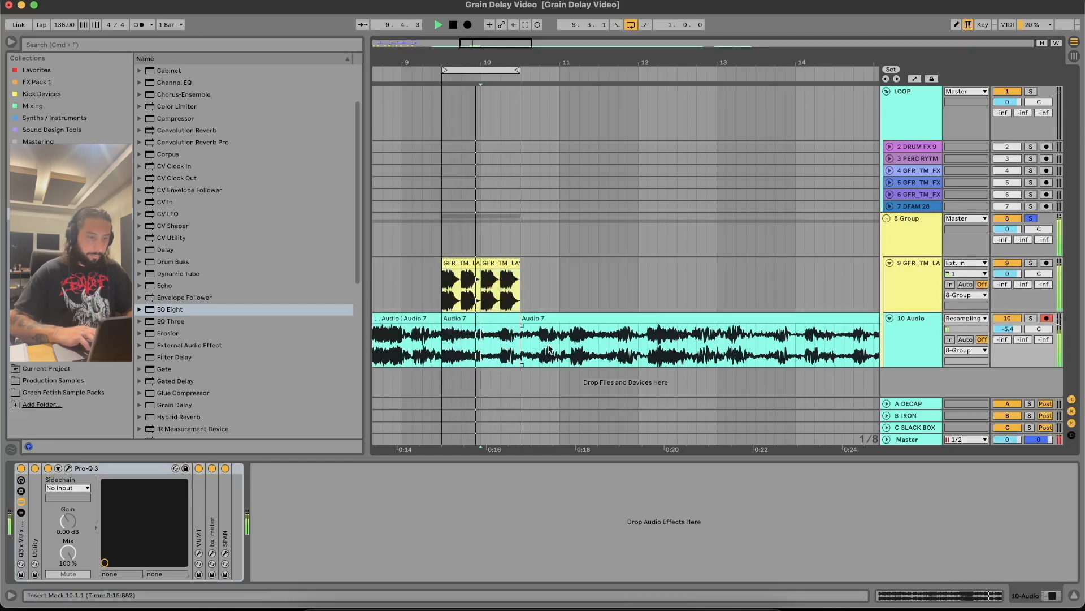
- In Pro-Q 3 on 10 Audio, add an 18 dB/oct low cut at 172.51 Hz and a +3.57 dB high shelf at 294.57 Hz
{"action": "left_click", "coordinate": [67, 468]}
{"action": "double_click", "coordinate": [479, 249]}
{"action": "left_click_drag", "start_coordinate": [480, 249], "coordinate": [661, 251]}
{"action": "key", "text": "space"}
{"action": "scroll", "coordinate": [672, 250], "scroll_direction": "up", "scroll_amount": 1}
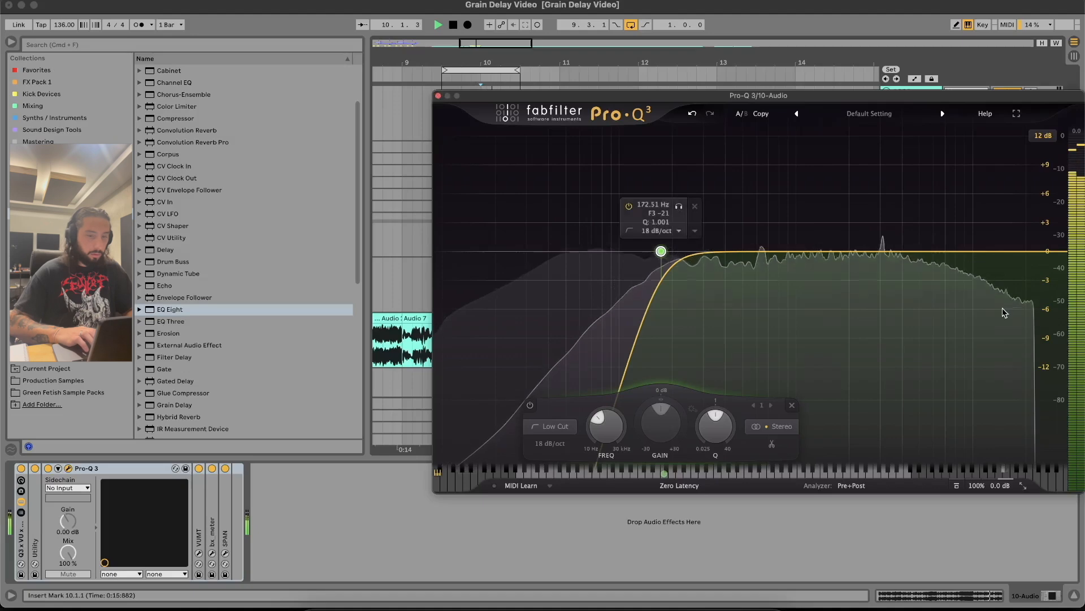
{"action": "left_click", "coordinate": [882, 249]}
{"action": "left_click_drag", "start_coordinate": [882, 250], "coordinate": [691, 234]}
{"action": "left_click", "coordinate": [437, 96]}
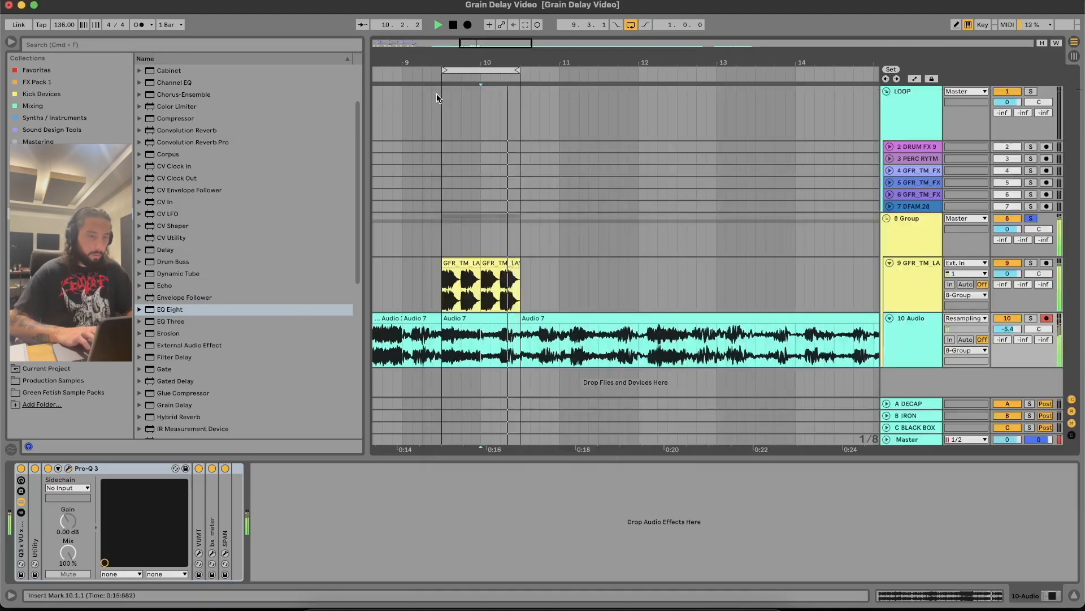
- Raise 10 Audio's volume to -3.7 and move the Audio 7 section from 12.2.1 to start at 9.3.1
{"action": "key", "text": "space"}
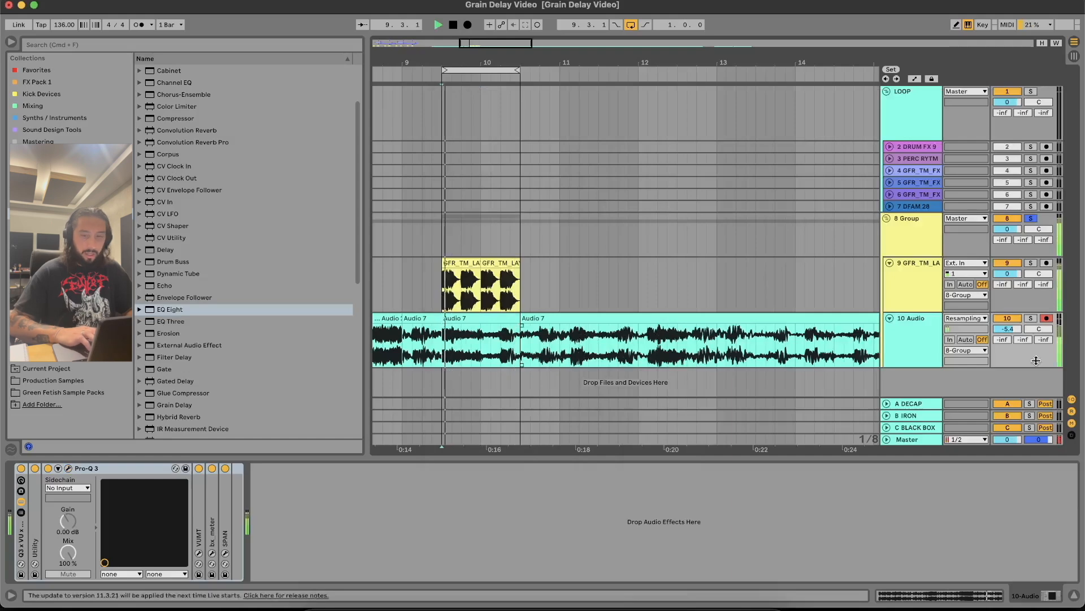
{"action": "left_click", "coordinate": [659, 332]}
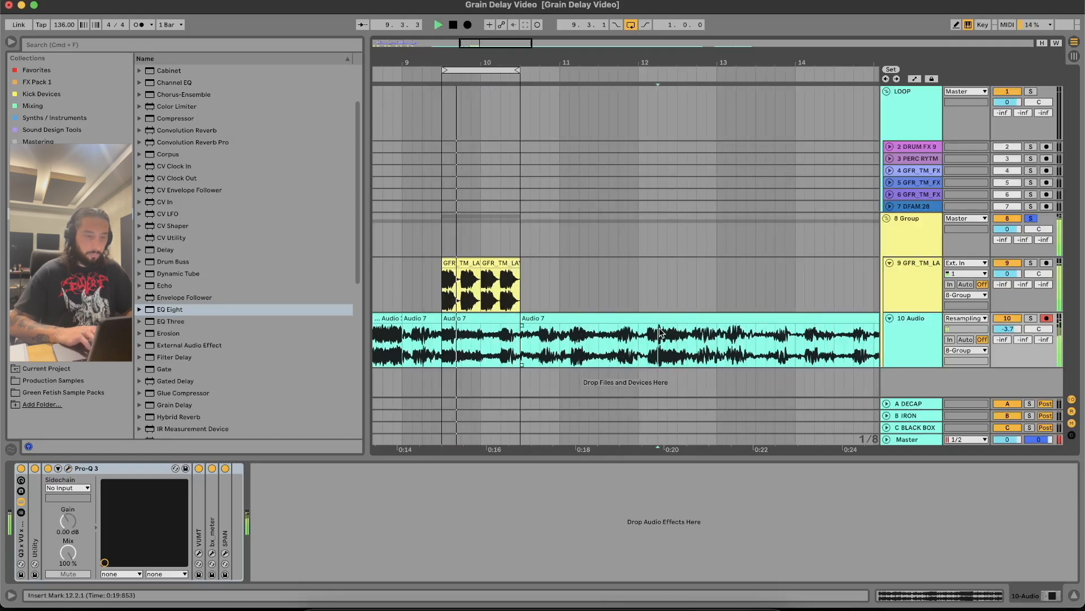
{"action": "left_click", "coordinate": [443, 333]}
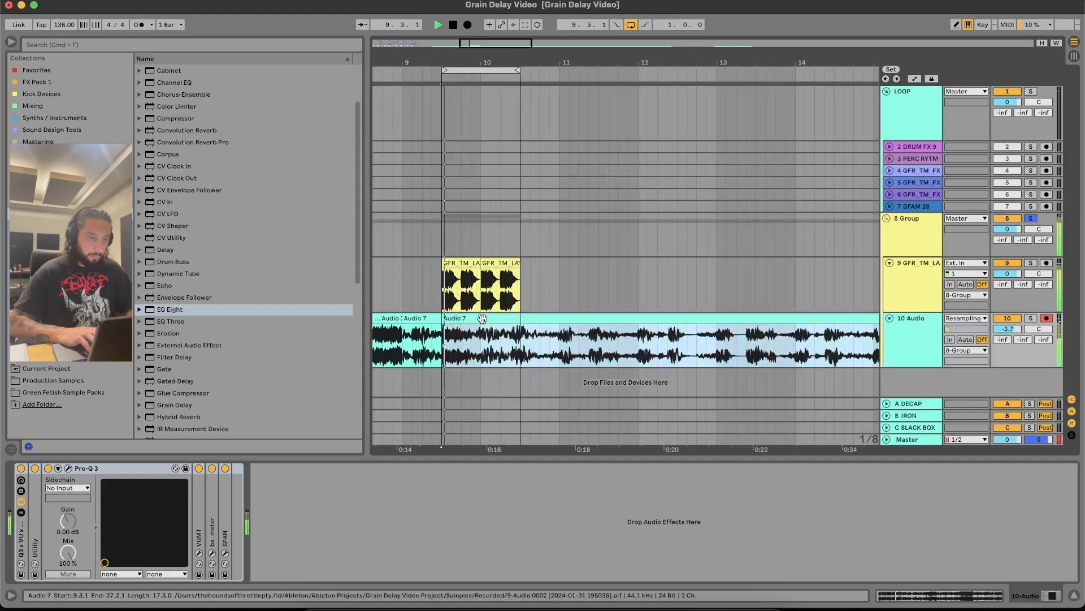
- Slice Audio 7 around 9.4.1 and clear the beat from 9.3.1 to 9.4.1, auditioning the offbeat against the kick
{"action": "scroll", "coordinate": [445, 335], "scroll_direction": "up", "scroll_amount": 5}
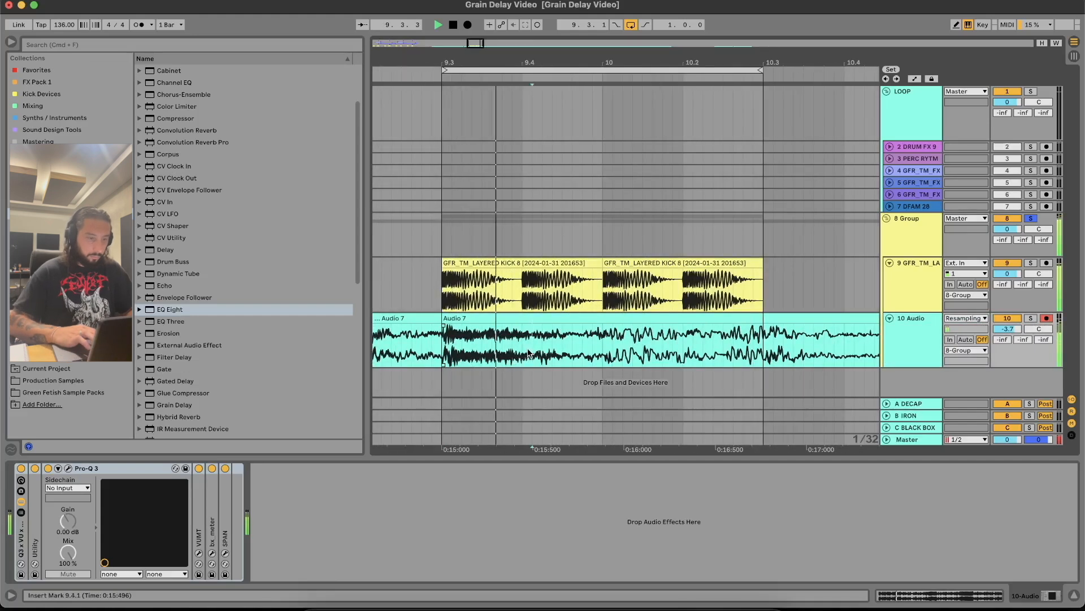
{"action": "mouse_move", "coordinate": [523, 354]}
{"action": "left_mouse_down"}
{"action": "mouse_move", "coordinate": [443, 339]}
{"action": "mouse_move", "coordinate": [598, 318]}
{"action": "left_mouse_up"}
{"action": "left_click", "coordinate": [443, 344]}
{"action": "left_click", "coordinate": [692, 341]}
{"action": "scroll", "coordinate": [692, 341], "scroll_direction": "down", "scroll_amount": 10}
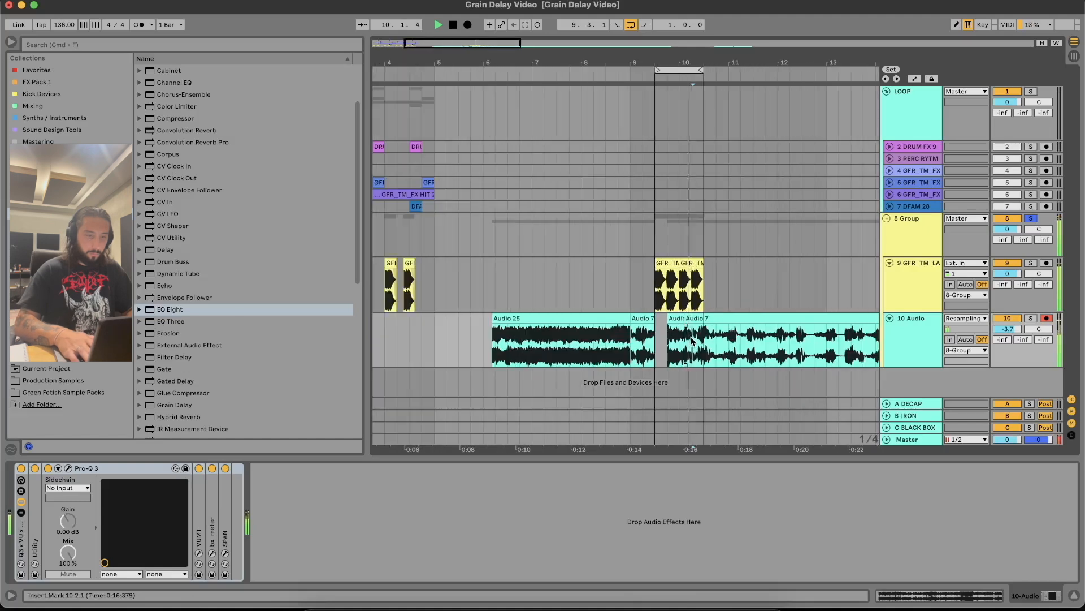
- Move a later Audio 7 section from about bar 23 to start at 9.3.1 and play it with the kick
{"action": "key", "text": "space"}
{"action": "left_click", "coordinate": [763, 332]}
{"action": "scroll", "coordinate": [763, 331], "scroll_direction": "down", "scroll_amount": 3}
{"action": "scroll", "coordinate": [763, 332], "scroll_direction": "down", "scroll_amount": 3}
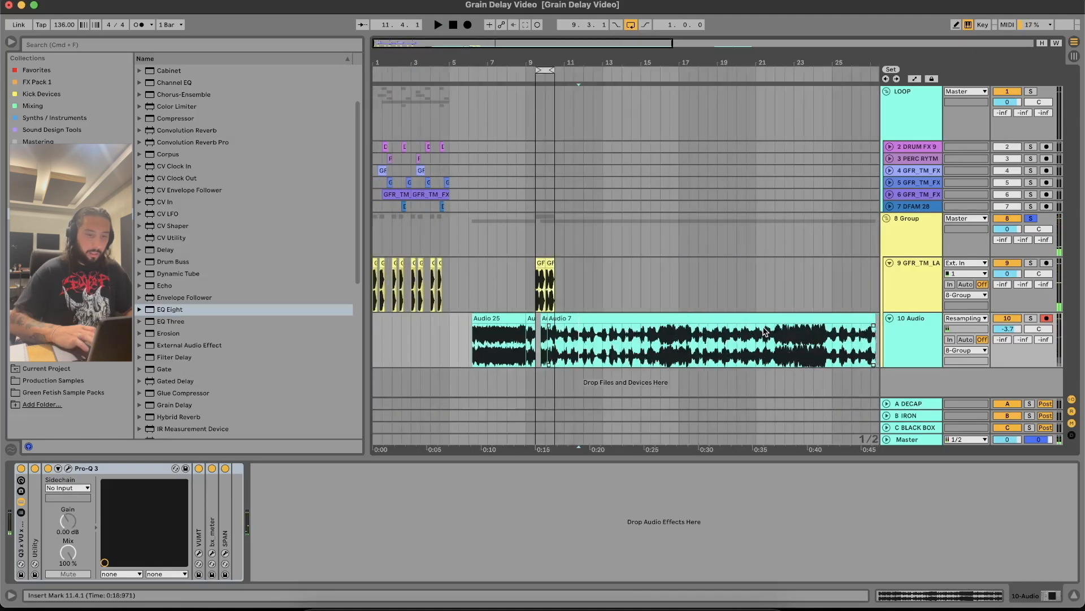
{"action": "left_click_drag", "start_coordinate": [809, 334], "coordinate": [555, 325]}
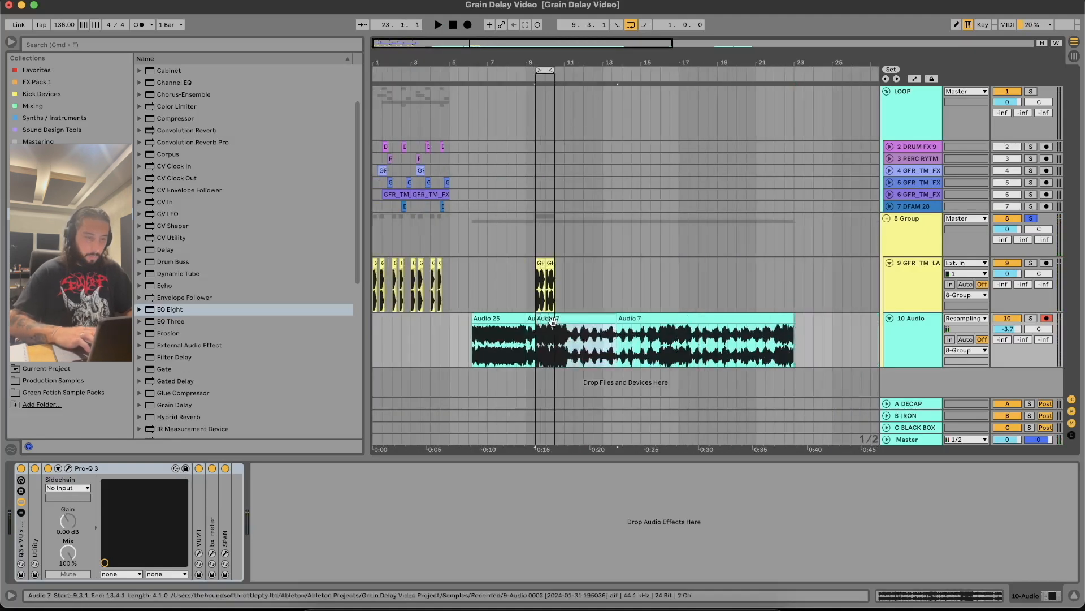
{"action": "scroll", "coordinate": [537, 358], "scroll_direction": "up", "scroll_amount": 5}
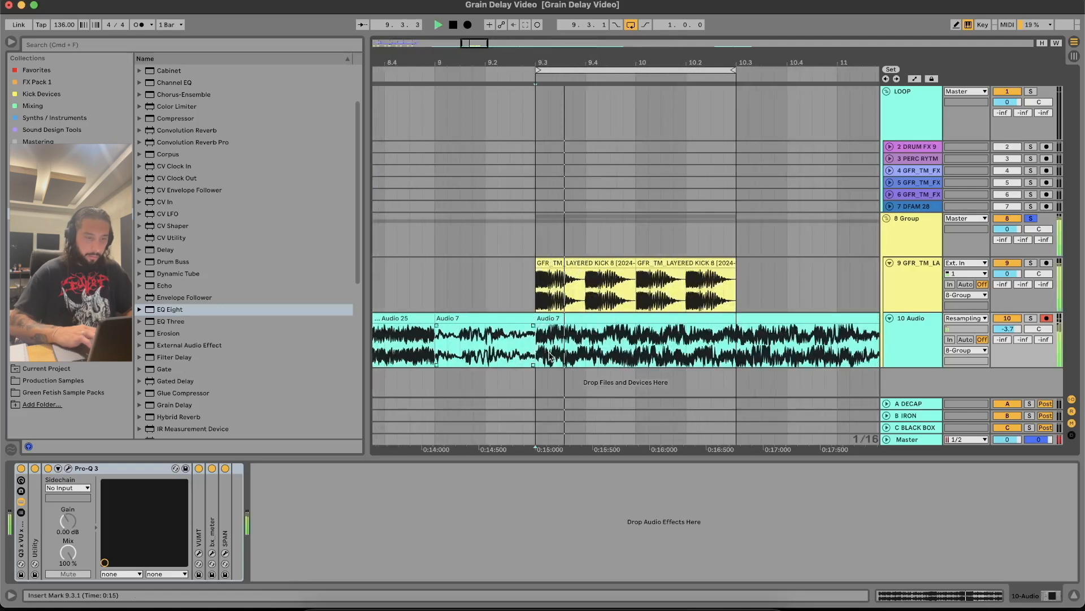
- Split Audio 7 at 10.1.1 and trim it to a one-beat slice from 9.3.1 to 9.4.1 with a fade-in
{"action": "left_click", "coordinate": [633, 338]}
{"action": "key", "text": "space"}
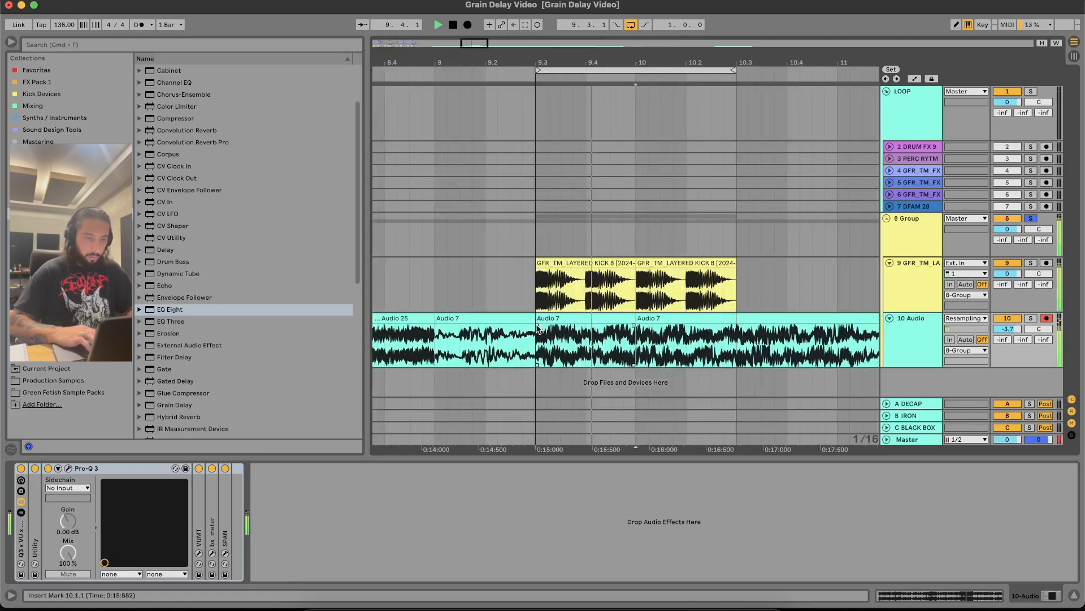
{"action": "left_click_drag", "start_coordinate": [613, 318], "coordinate": [575, 317]}
{"action": "key", "text": "space"}
{"action": "left_click", "coordinate": [541, 333]}
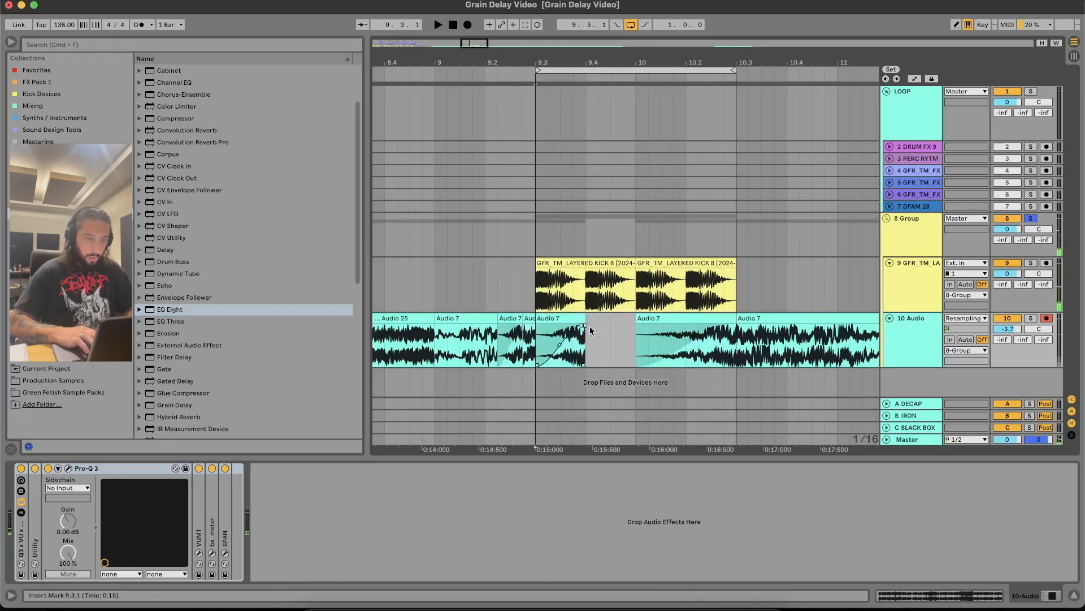
- Duplicate the faded slice three times up to 10.3.1 and consolidate 9.3.1 to 10.3.1 into one clip
{"action": "left_click_drag", "start_coordinate": [590, 327], "coordinate": [541, 343]}
{"action": "key", "text": "ctrl+d"}
{"action": "key", "text": "ctrl+d"}
{"action": "key", "text": "ctrl+d"}
{"action": "key", "text": "space"}
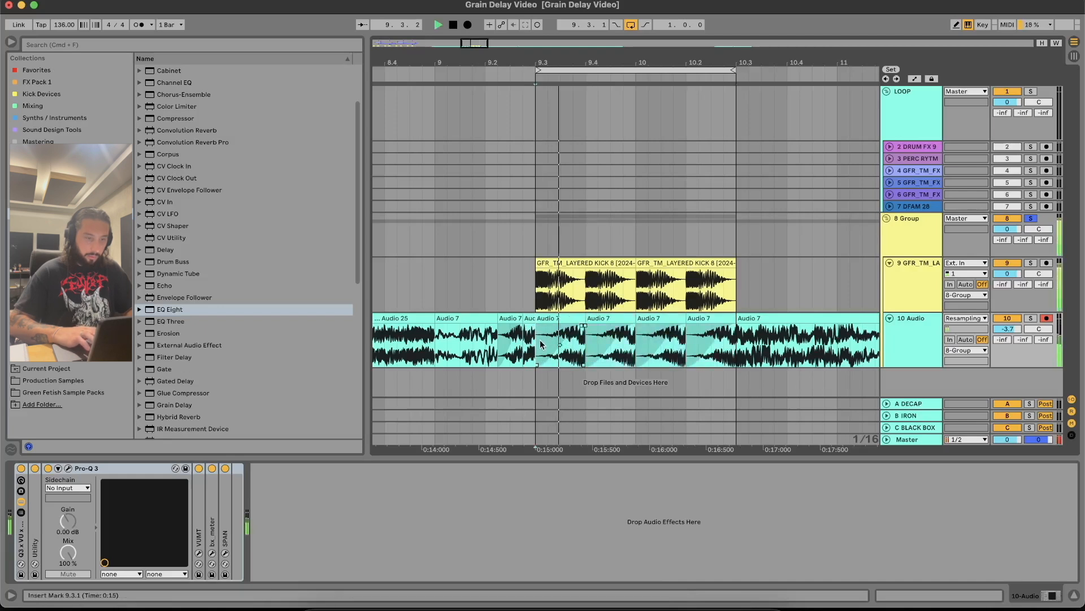
{"action": "left_click_drag", "start_coordinate": [736, 346], "coordinate": [537, 357]}
{"action": "key", "text": "super+j"}
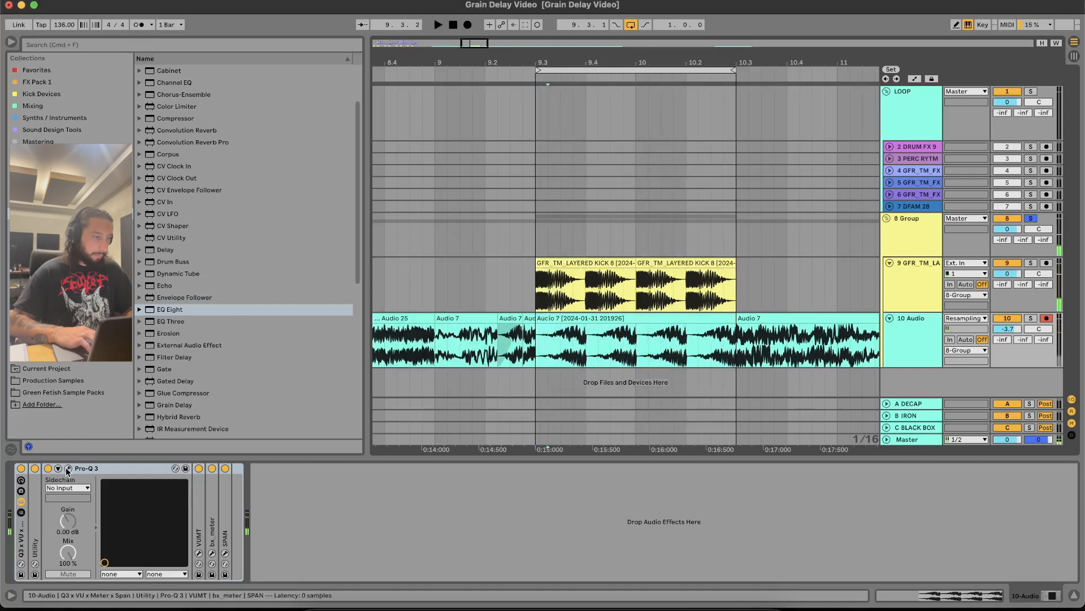
- Remove the low cut and high shelf bands from Pro-Q 3 on 10 Audio and play the loop
{"action": "left_click", "coordinate": [68, 468]}
{"action": "double_click", "coordinate": [660, 251]}
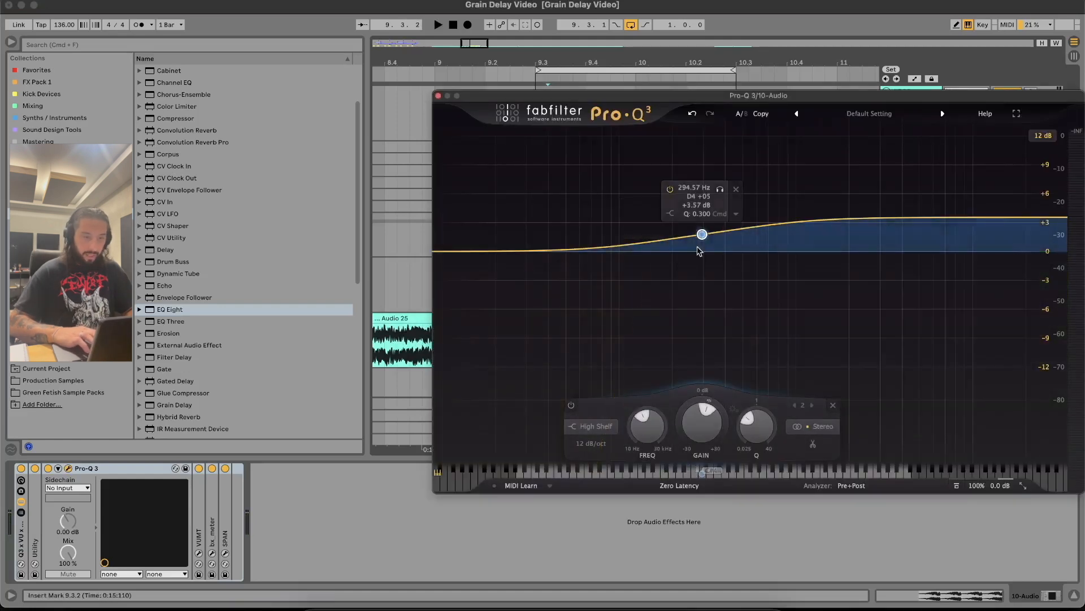
{"action": "left_click", "coordinate": [737, 186]}
{"action": "key", "text": "space"}
- Band-limit the loop in Pro-Q 3 with a 24 dB/oct low cut at 191.85 Hz and a 24 dB/oct high cut
{"action": "double_click", "coordinate": [456, 251]}
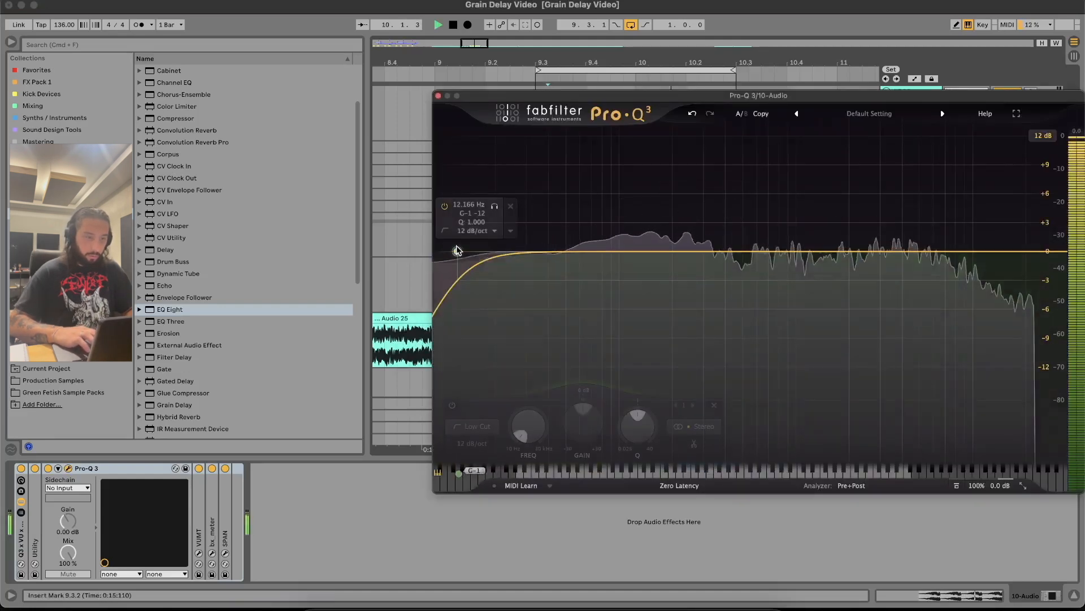
{"action": "left_click_drag", "start_coordinate": [457, 251], "coordinate": [524, 251]}
{"action": "double_click", "coordinate": [1057, 251]}
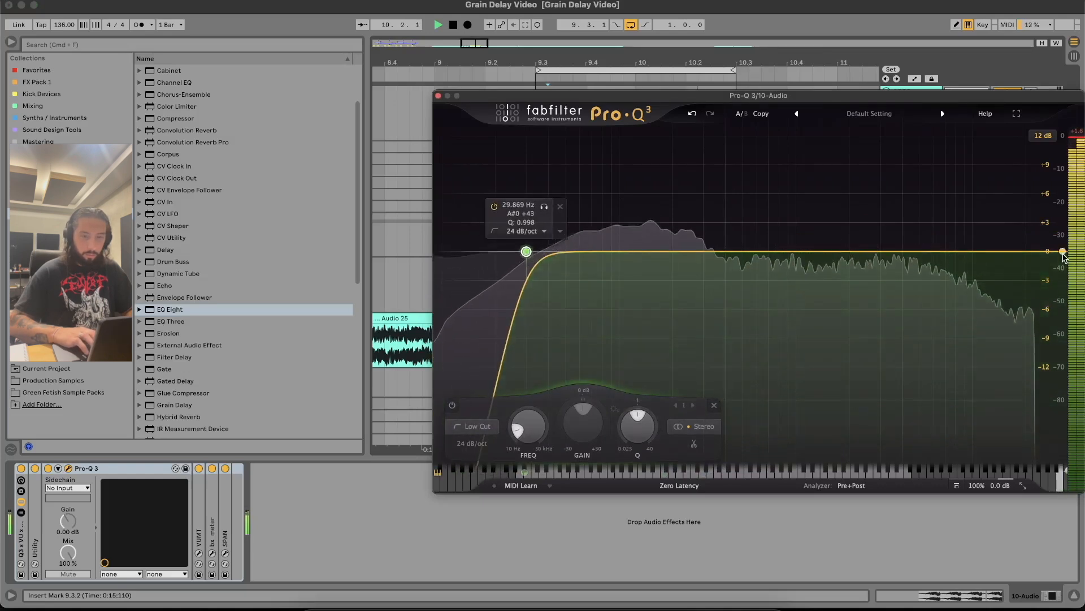
{"action": "left_click_drag", "start_coordinate": [1057, 251], "coordinate": [743, 255]}
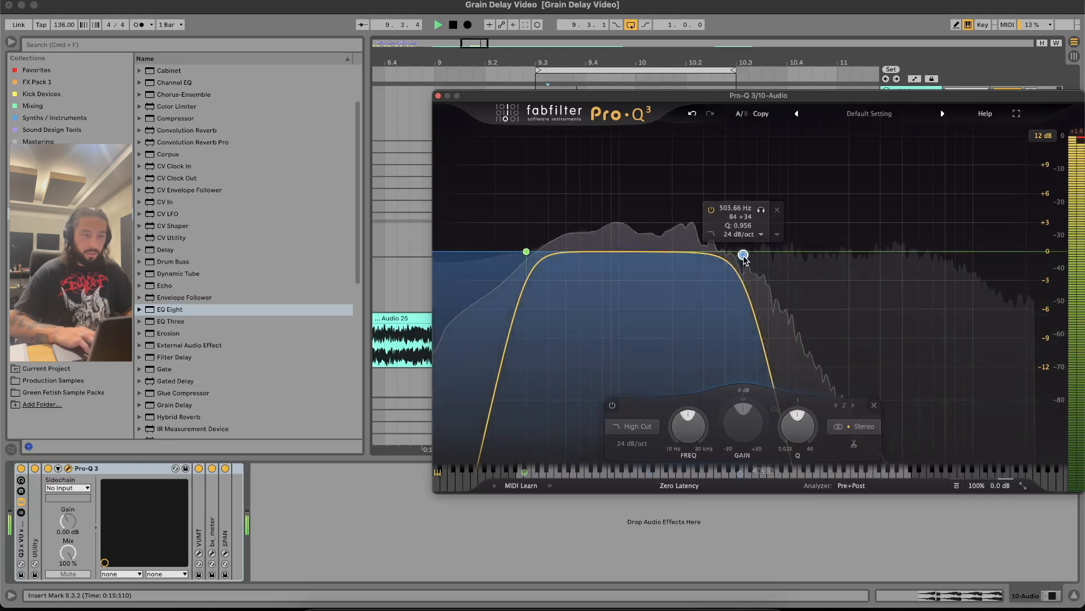
{"action": "left_click_drag", "start_coordinate": [743, 255], "coordinate": [866, 251]}
{"action": "left_click_drag", "start_coordinate": [526, 251], "coordinate": [670, 251]}
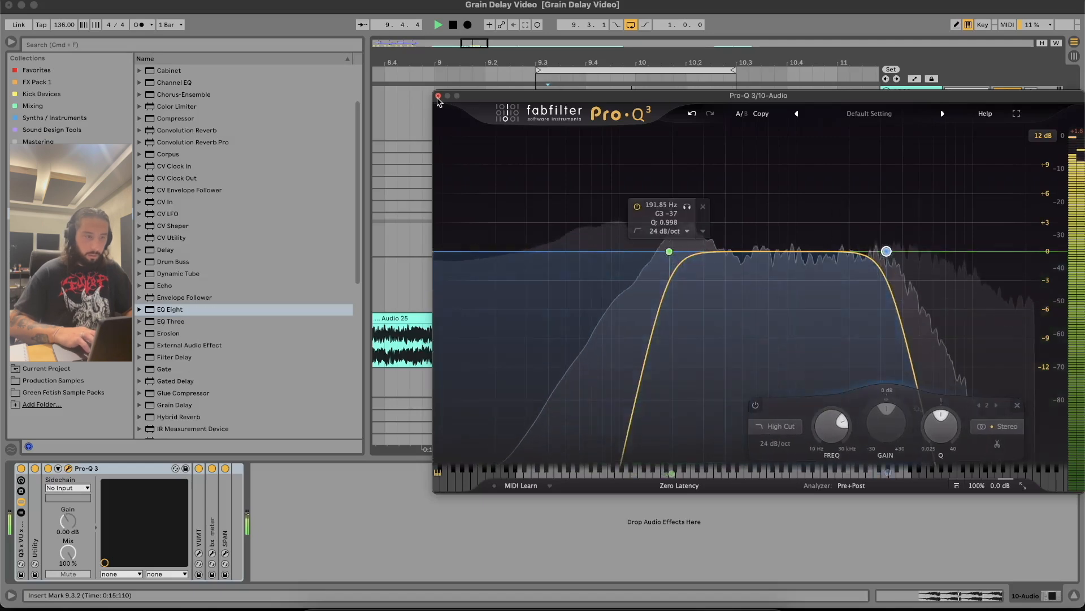
{"action": "left_click", "coordinate": [436, 96]}
- Move the Audio 25 clip on 10 Audio out of the way to start at 31.1.1
{"action": "scroll", "coordinate": [677, 354], "scroll_direction": "down", "scroll_amount": 10}
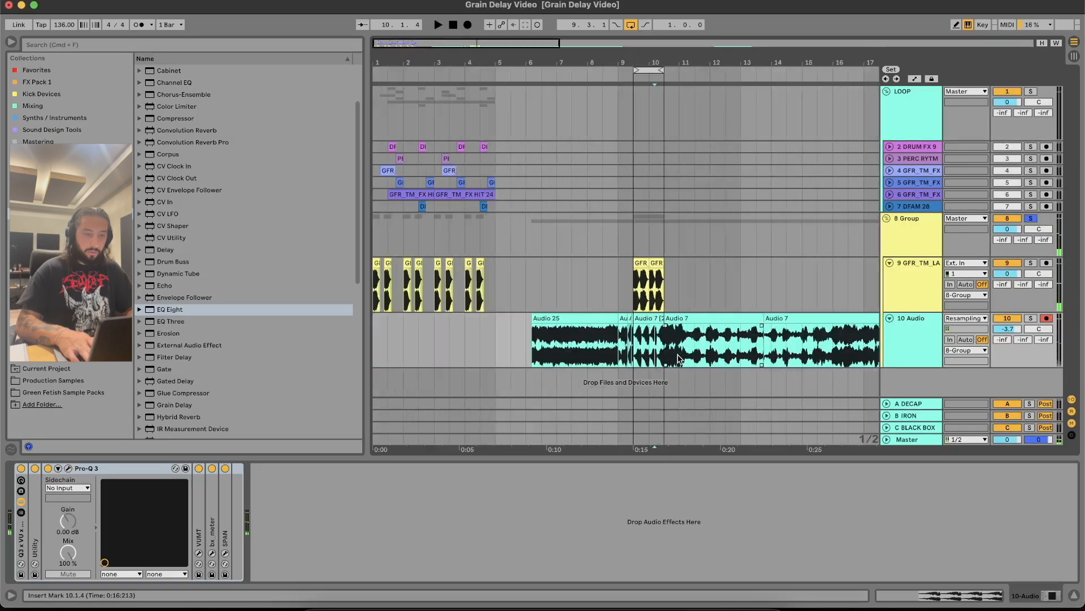
{"action": "left_click", "coordinate": [575, 354]}
{"action": "left_click_drag", "start_coordinate": [449, 316], "coordinate": [746, 313]}
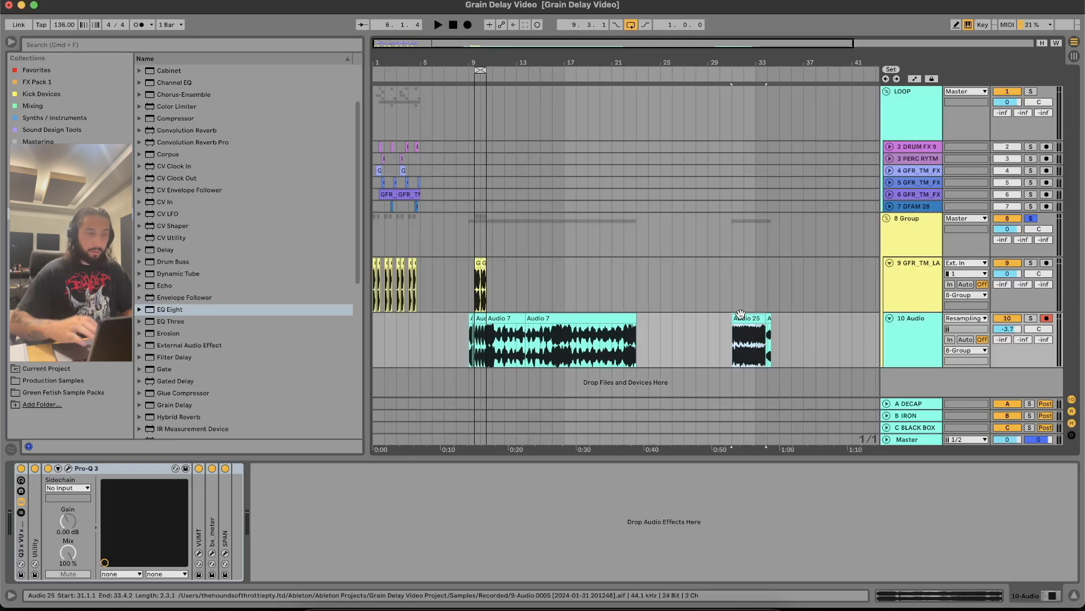
- Move the Audio 7 clip from 10.3.1 to start at 9.3.1, over the consolidated clip, and play it
{"action": "left_click", "coordinate": [474, 342]}
{"action": "scroll", "coordinate": [474, 348], "scroll_direction": "up", "scroll_amount": 5}
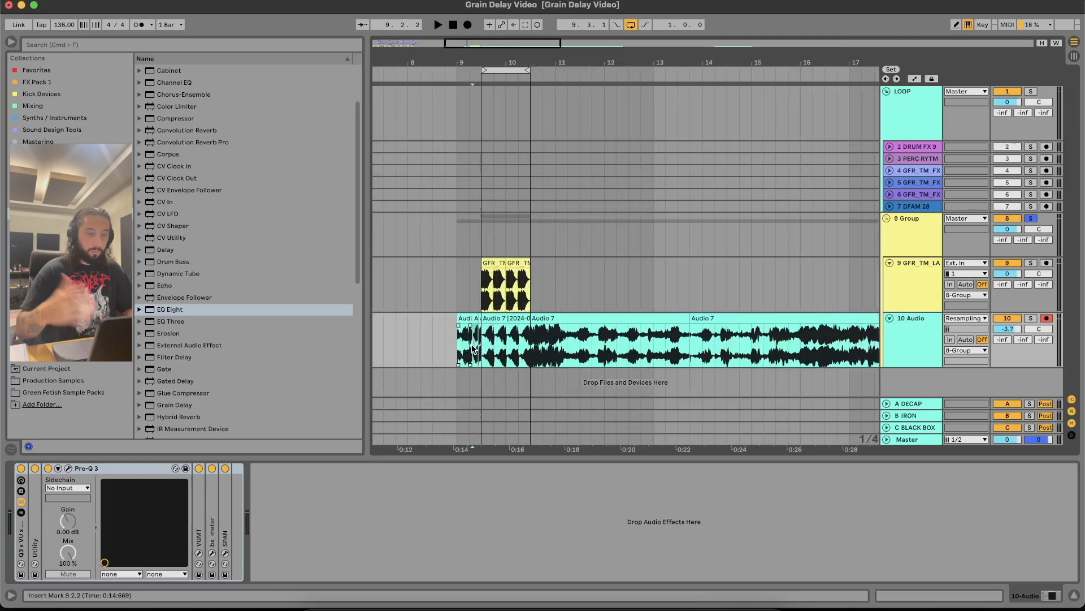
{"action": "scroll", "coordinate": [474, 349], "scroll_direction": "up", "scroll_amount": 3}
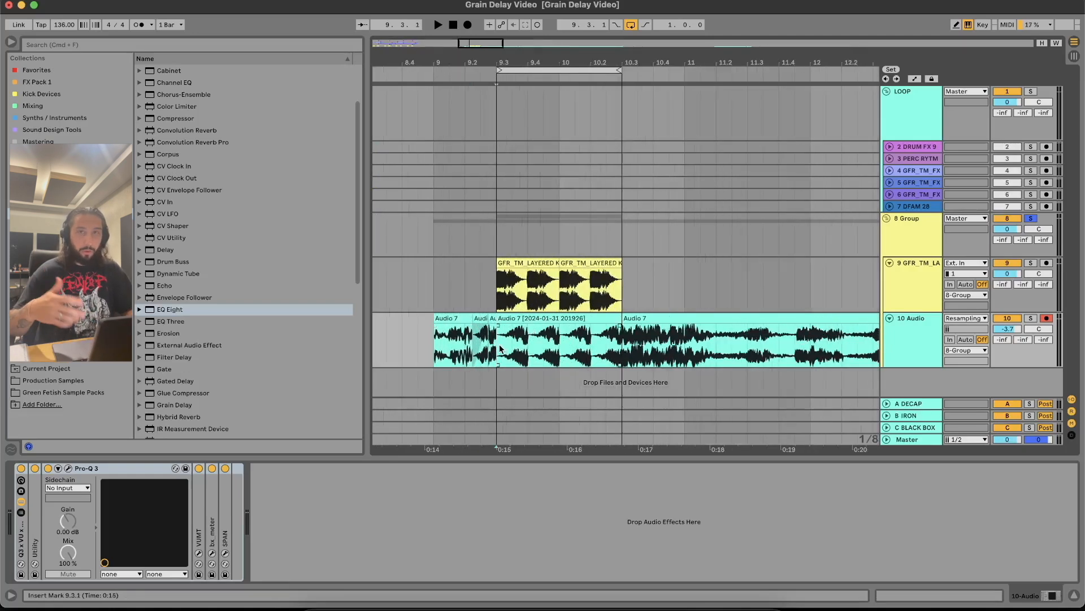
{"action": "left_click_drag", "start_coordinate": [674, 321], "coordinate": [499, 328]}
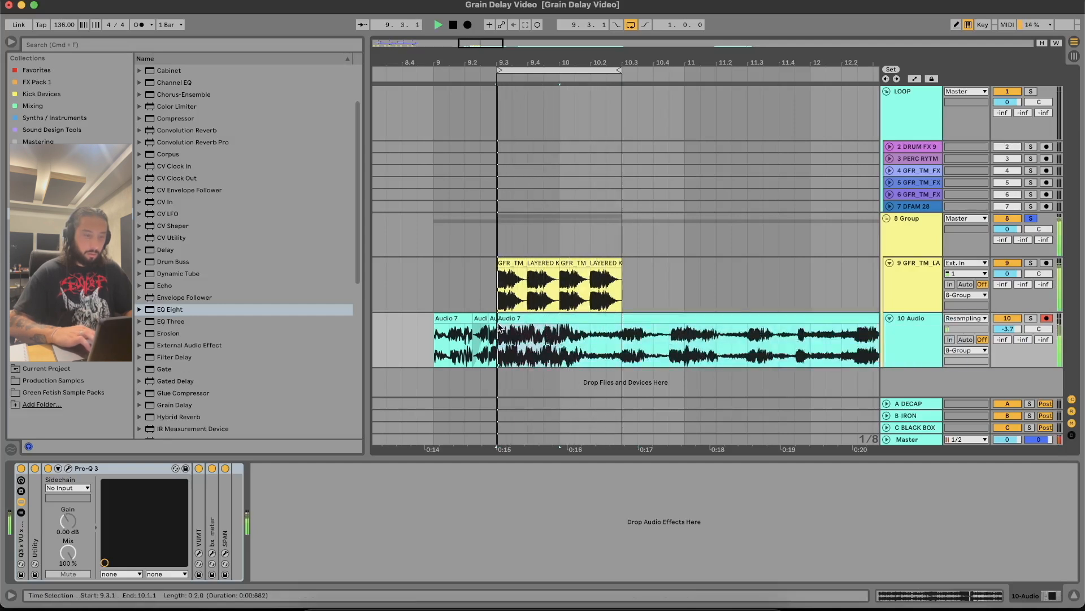
- Replace both Pro-Q 3 bands on 10 Audio with a single 6 dB/oct low cut at 273.50 Hz
{"action": "left_click", "coordinate": [69, 470]}
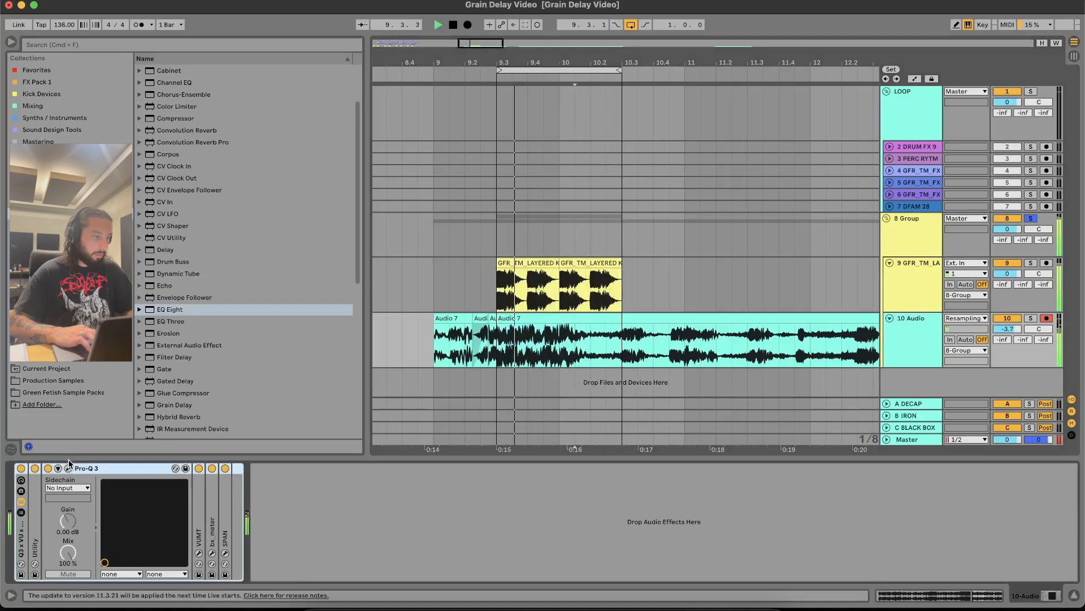
{"action": "mouse_move", "coordinate": [634, 264]}
{"action": "left_click", "coordinate": [704, 208]}
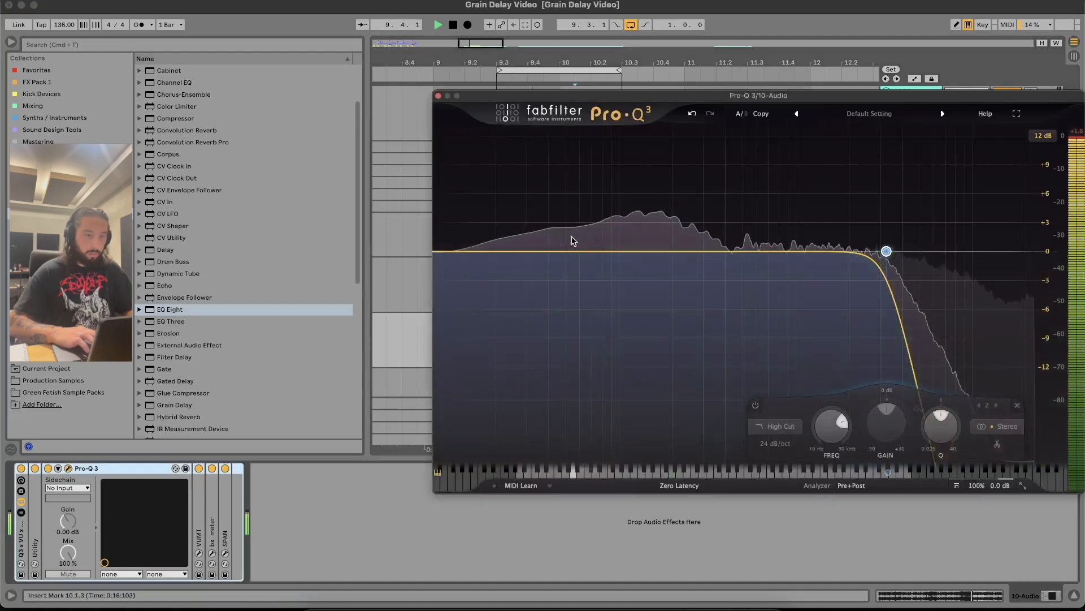
{"action": "left_click", "coordinate": [920, 206]}
{"action": "left_click", "coordinate": [455, 251]}
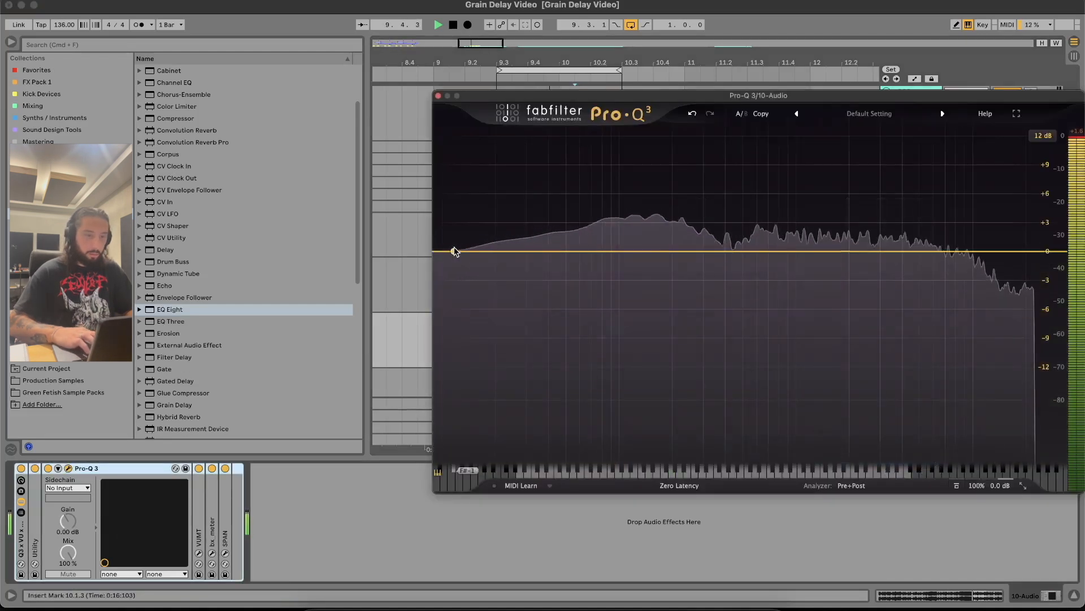
{"action": "left_click_drag", "start_coordinate": [455, 251], "coordinate": [696, 250]}
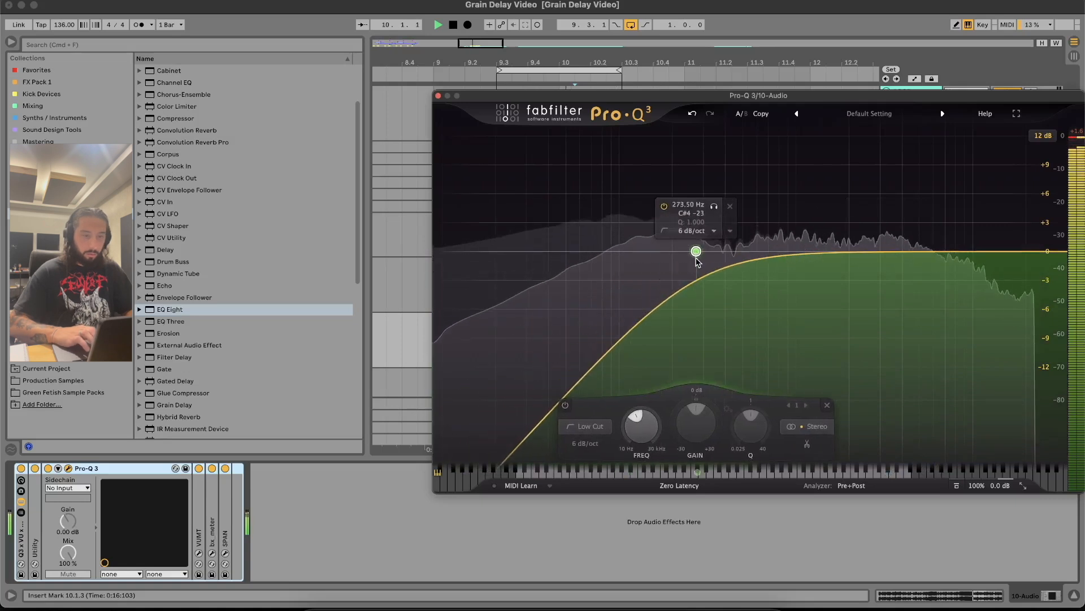
{"action": "left_click", "coordinate": [438, 96]}
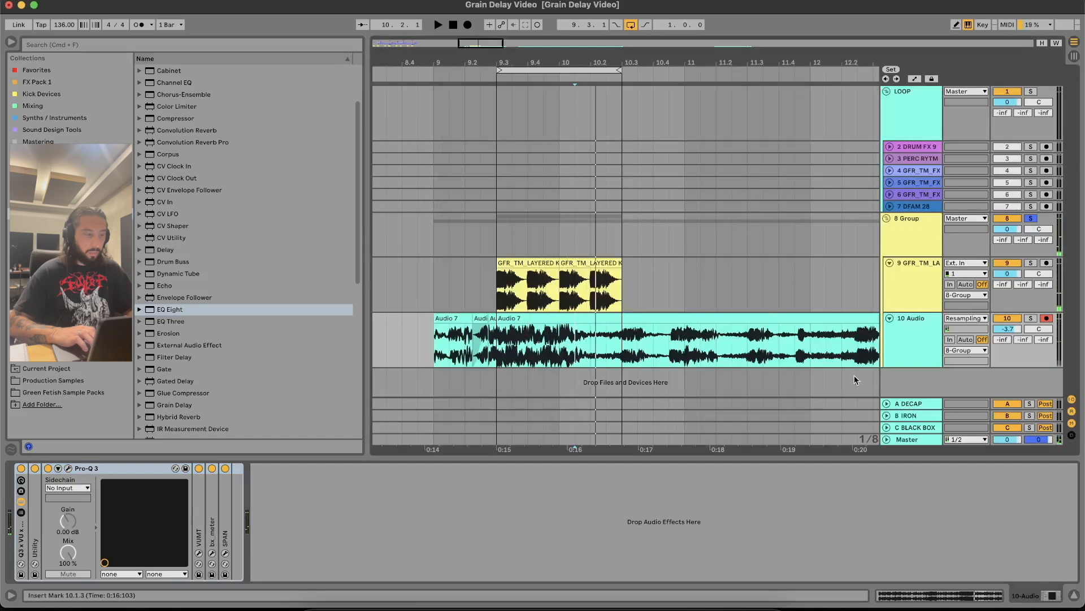
- Add the Erosion effect to 10 Audio between VUMT and bx_meter
{"action": "scroll", "coordinate": [209, 222], "scroll_direction": "up", "scroll_amount": 3}
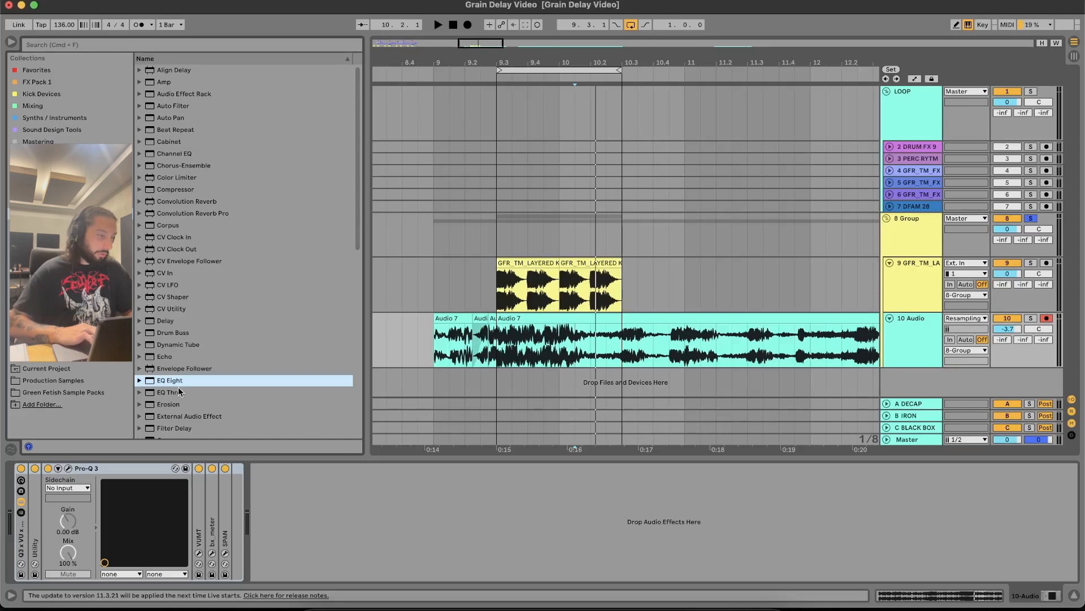
{"action": "left_click_drag", "start_coordinate": [168, 405], "coordinate": [202, 501]}
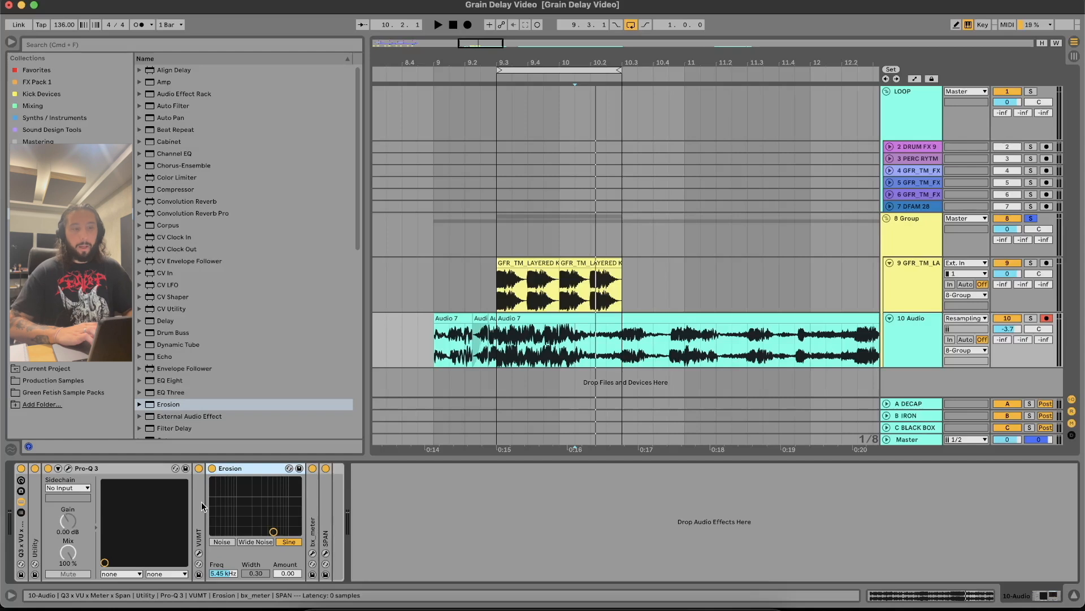
- Split the Audio 7 clip on 10 Audio at 10.1.1 and place the insert marker at 10.3.1
{"action": "left_click_drag", "start_coordinate": [497, 341], "coordinate": [625, 277]}
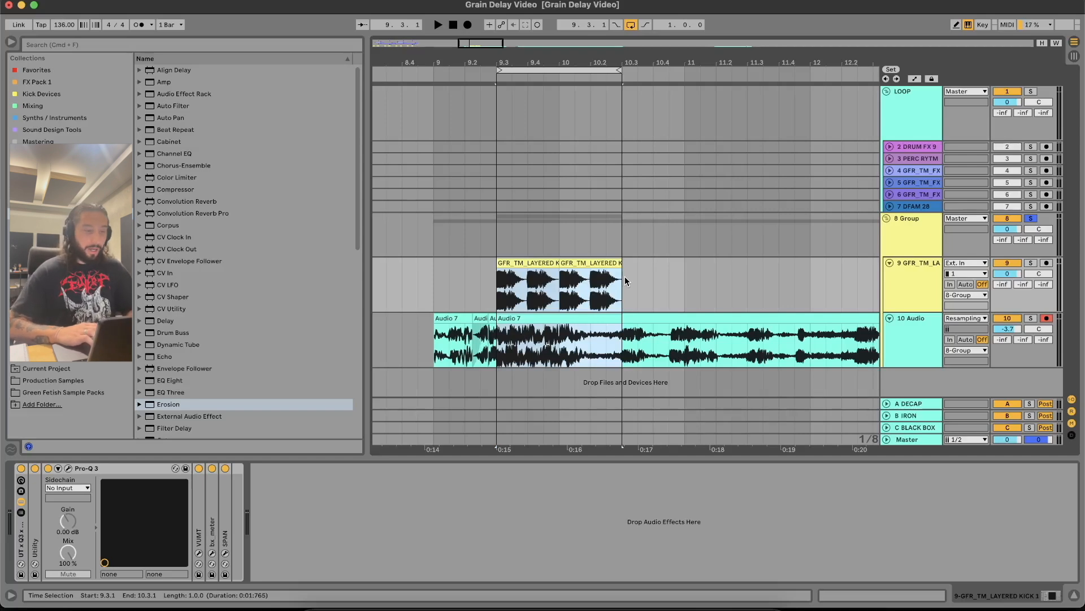
{"action": "left_click_drag", "start_coordinate": [575, 346], "coordinate": [559, 343]}
{"action": "key", "text": "super+e"}
{"action": "left_click", "coordinate": [620, 339]}
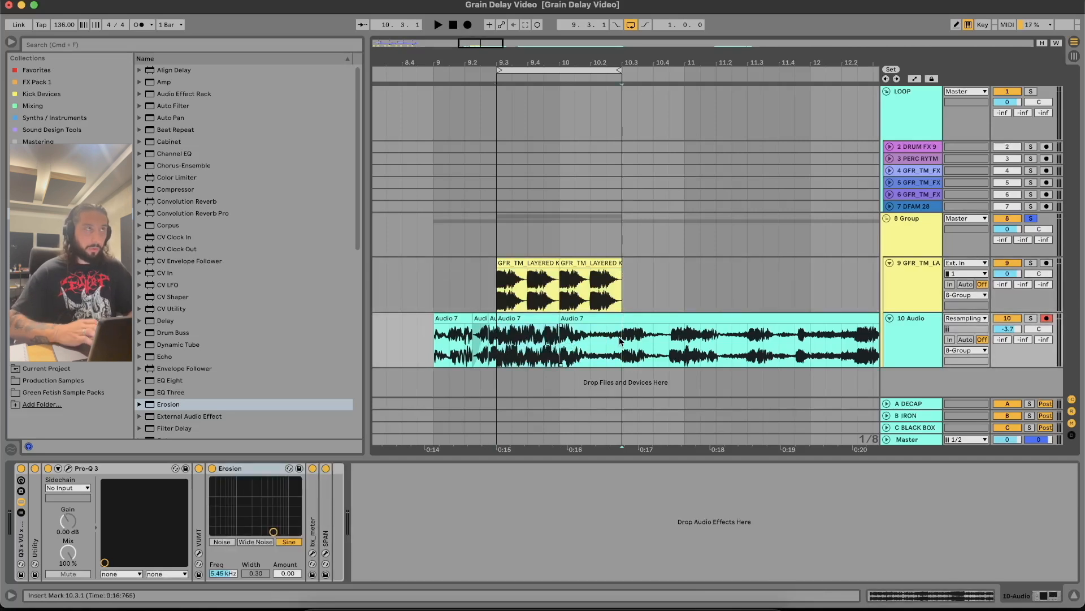